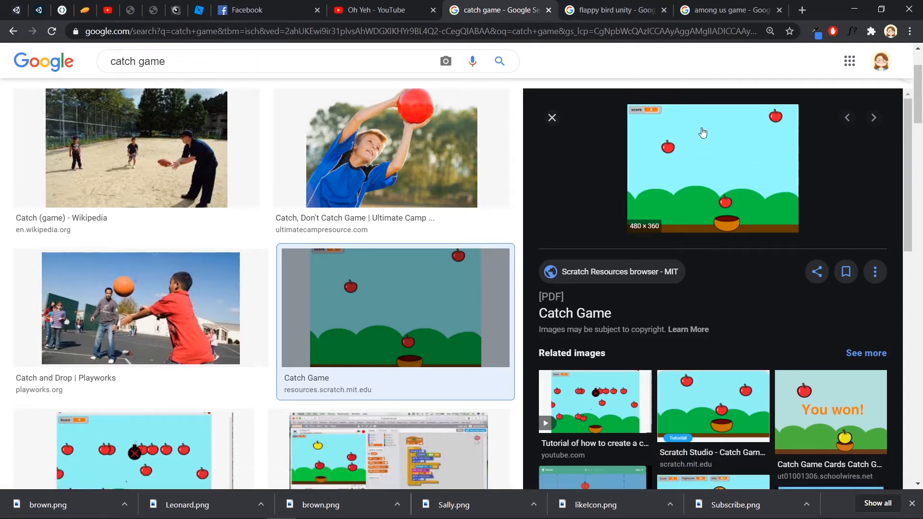
Step: View the Flappy Bird and Among Us example images, and switch to the Unity editor
{"action": "left_click", "coordinate": [624, 9]}
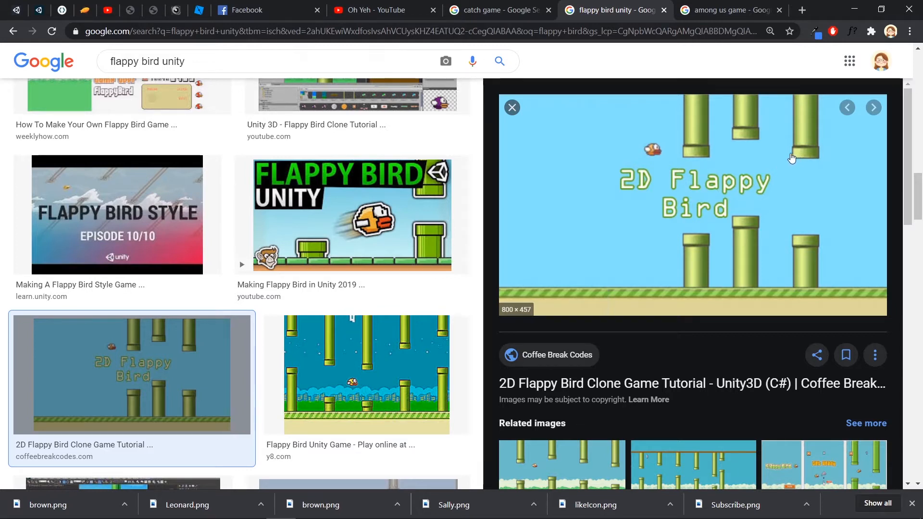
{"action": "left_click", "coordinate": [713, 16]}
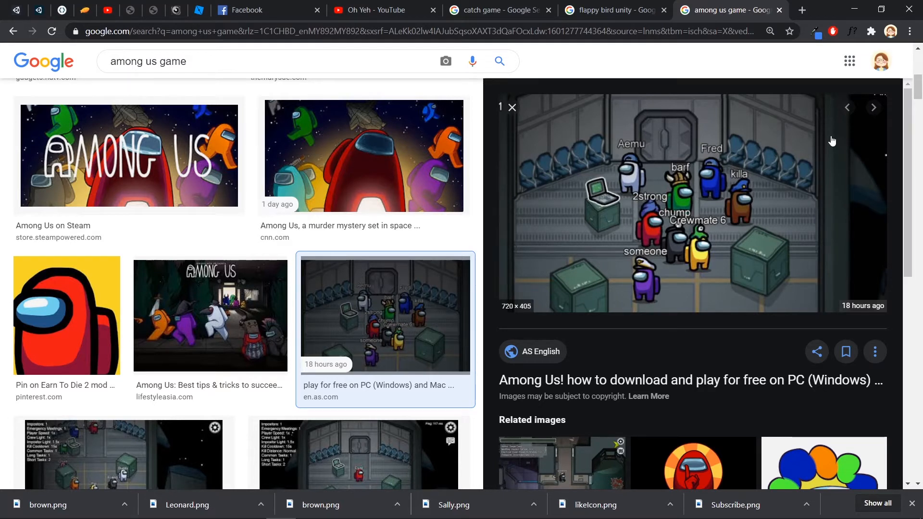
{"action": "left_click", "coordinate": [850, 12]}
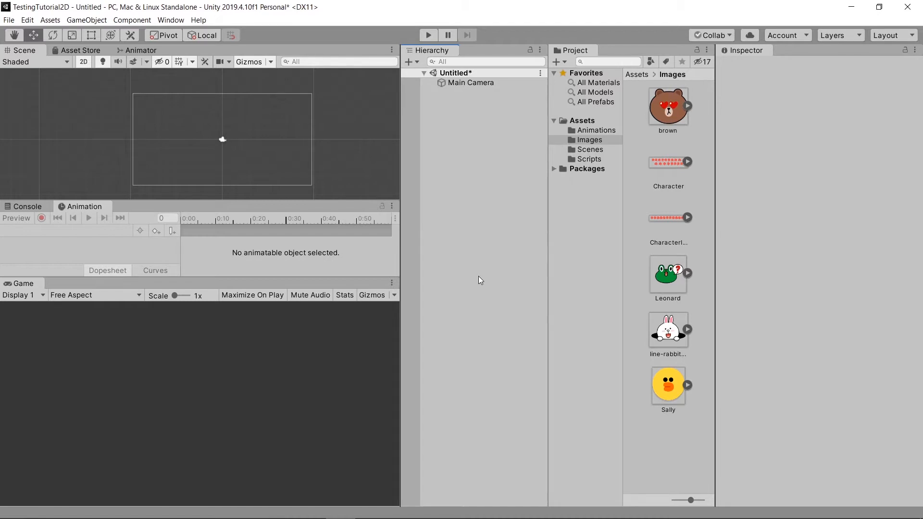
Step: Preview the brown, Leonard, line-rabbit and Sally sprites in the Images folder
{"action": "left_click", "coordinate": [678, 107]}
{"action": "left_click", "coordinate": [665, 289]}
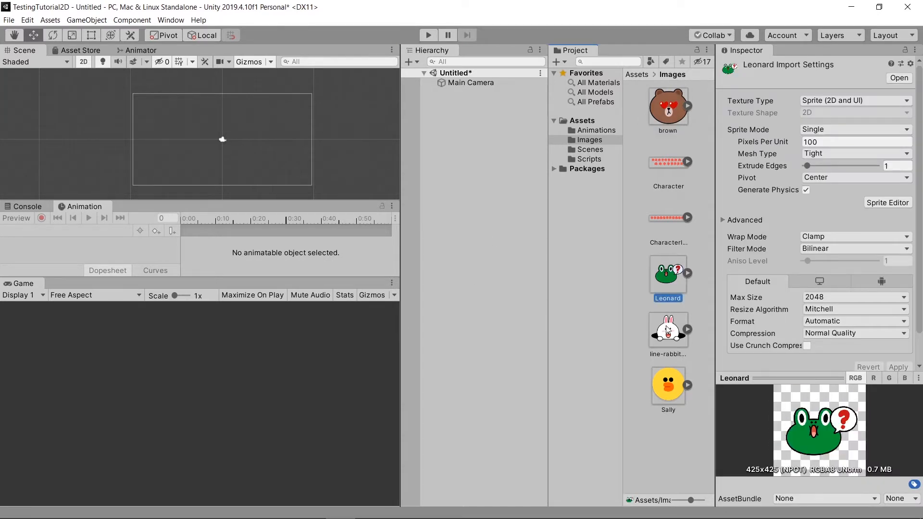
{"action": "left_click", "coordinate": [669, 330]}
{"action": "left_click", "coordinate": [673, 392]}
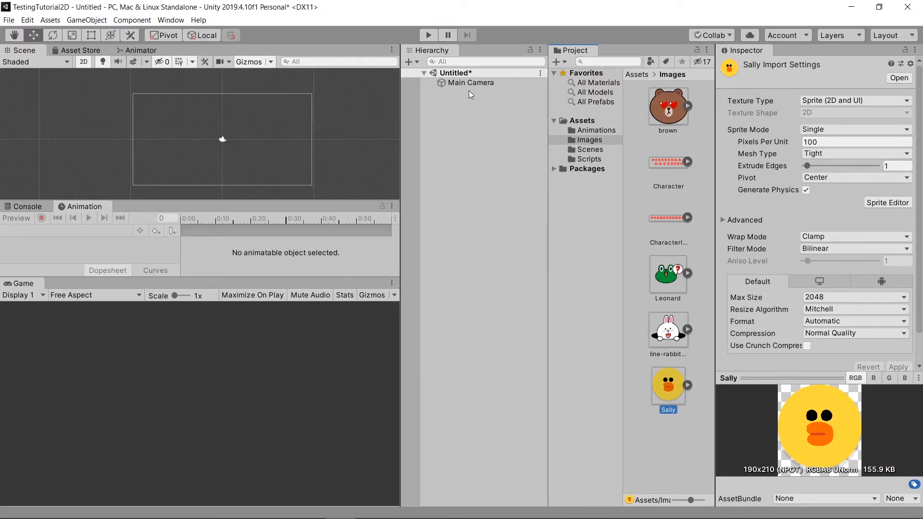
Step: Create an empty game object in the scene and reset its position to the origin
{"action": "left_click", "coordinate": [409, 62]}
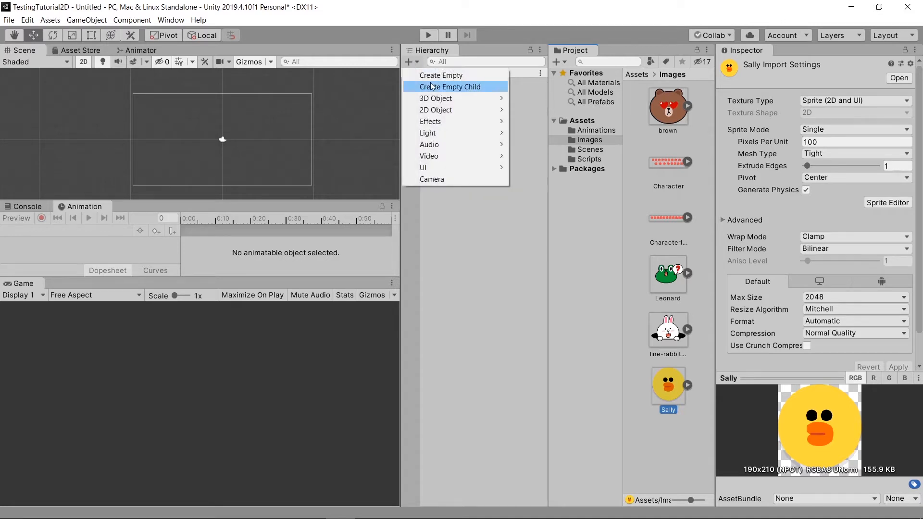
{"action": "left_click", "coordinate": [435, 81]}
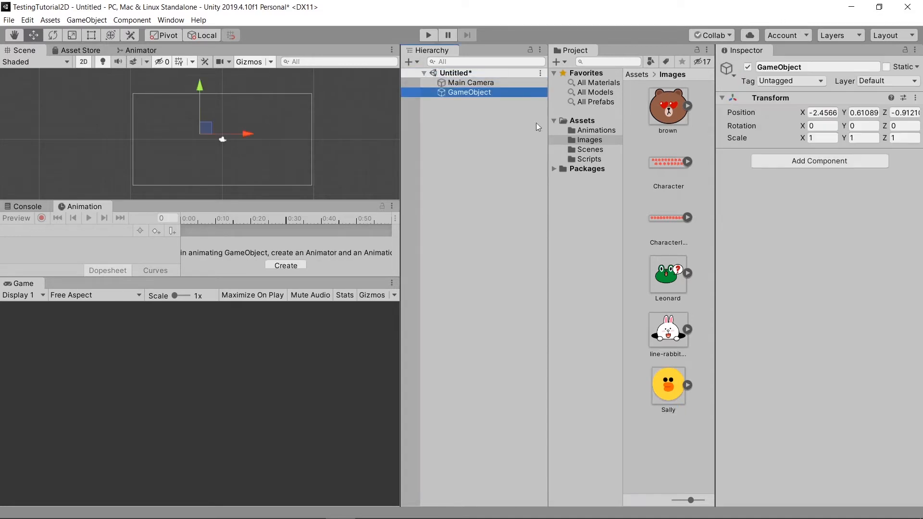
{"action": "left_click", "coordinate": [917, 98]}
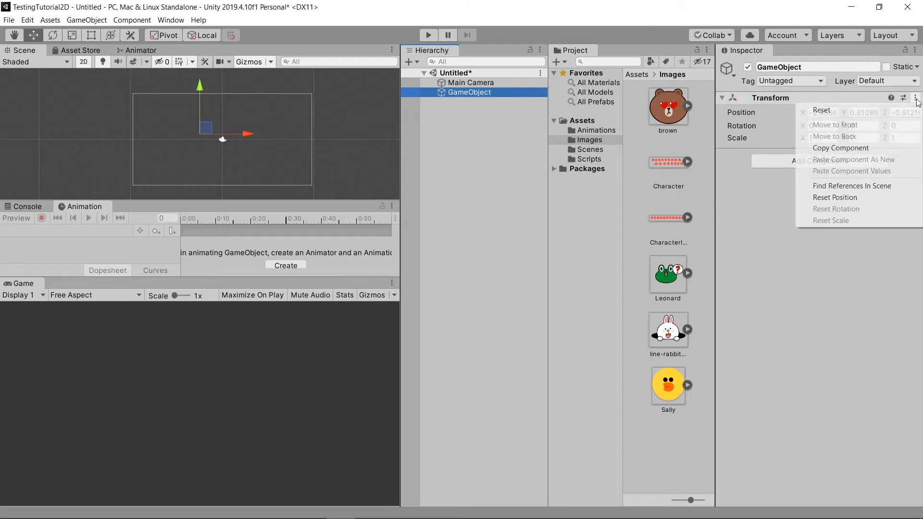
{"action": "left_click", "coordinate": [861, 198]}
Step: Rename the new empty game object SpawnManager
{"action": "left_click", "coordinate": [805, 67]}
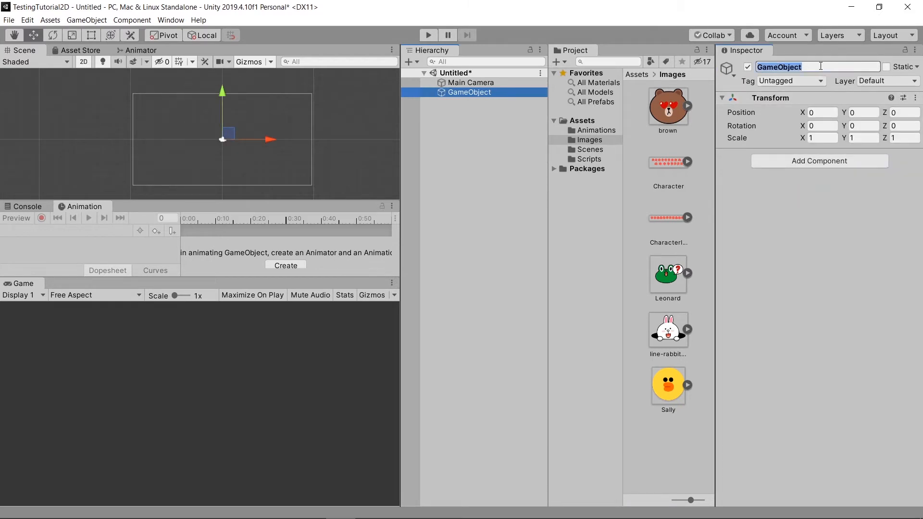
{"action": "type", "text": "SpawnManager"}
{"action": "key", "text": "Return"}
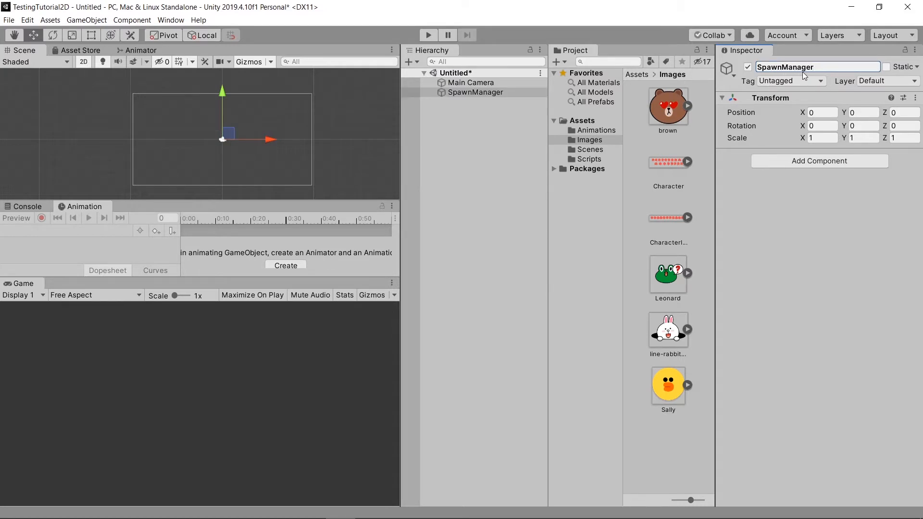
{"action": "left_click", "coordinate": [483, 121]}
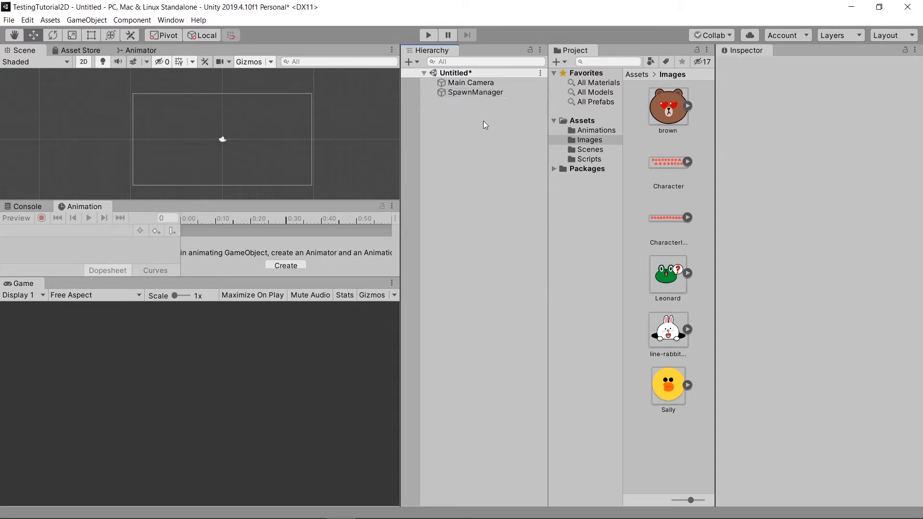
Step: Create an empty child object under SpawnManager and name it SpawnPoint1
{"action": "left_click", "coordinate": [488, 93]}
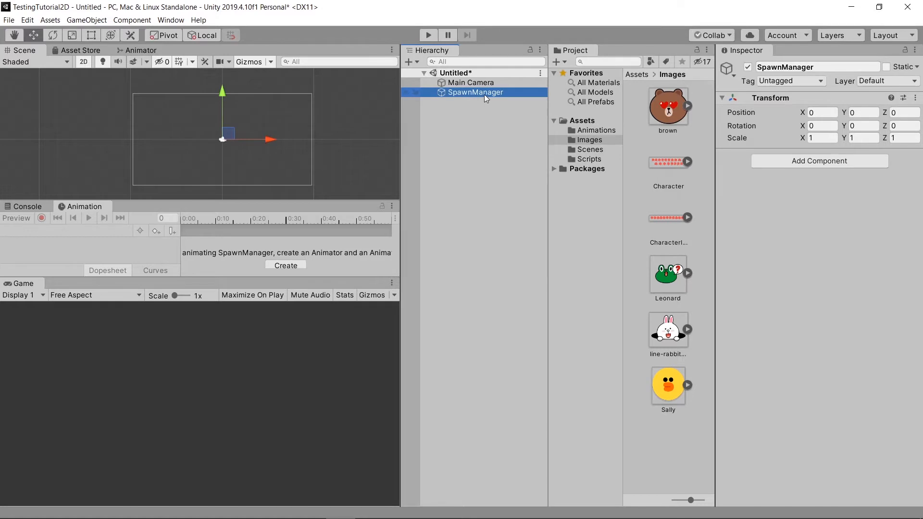
{"action": "right_click", "coordinate": [483, 94]}
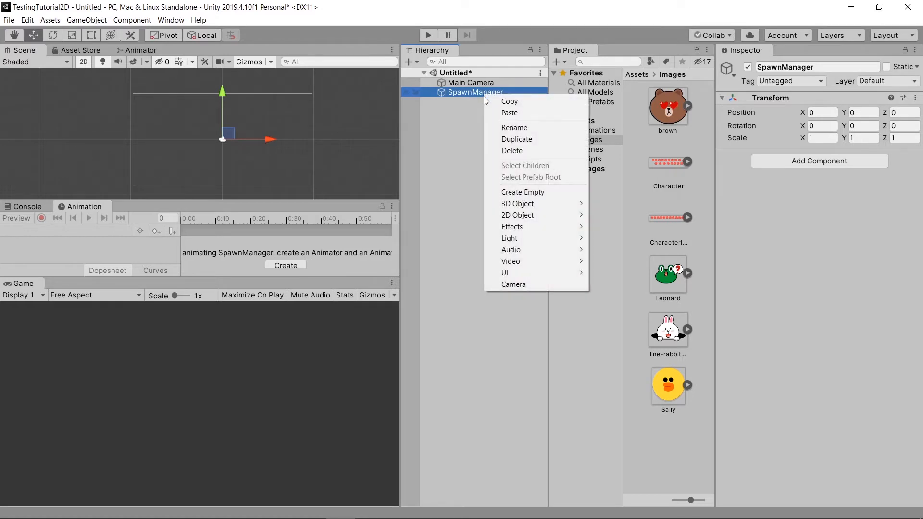
{"action": "left_click", "coordinate": [533, 191]}
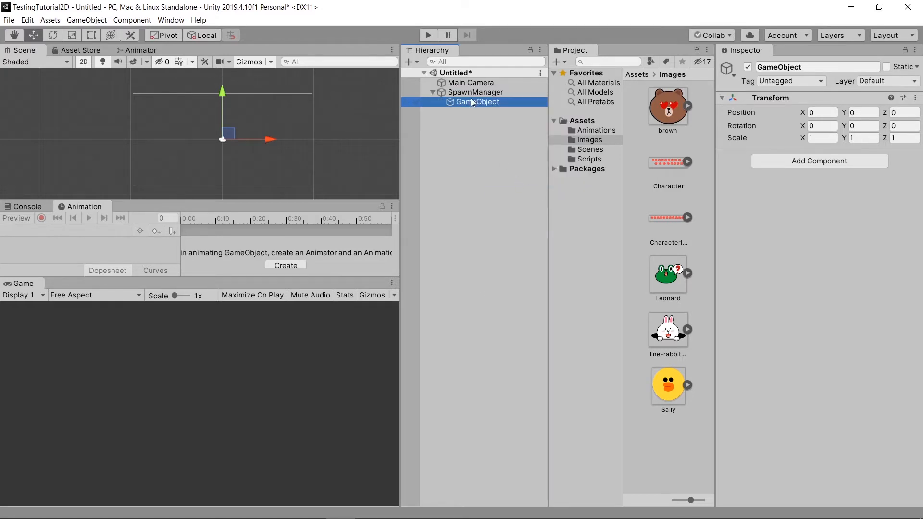
{"action": "left_click", "coordinate": [820, 68]}
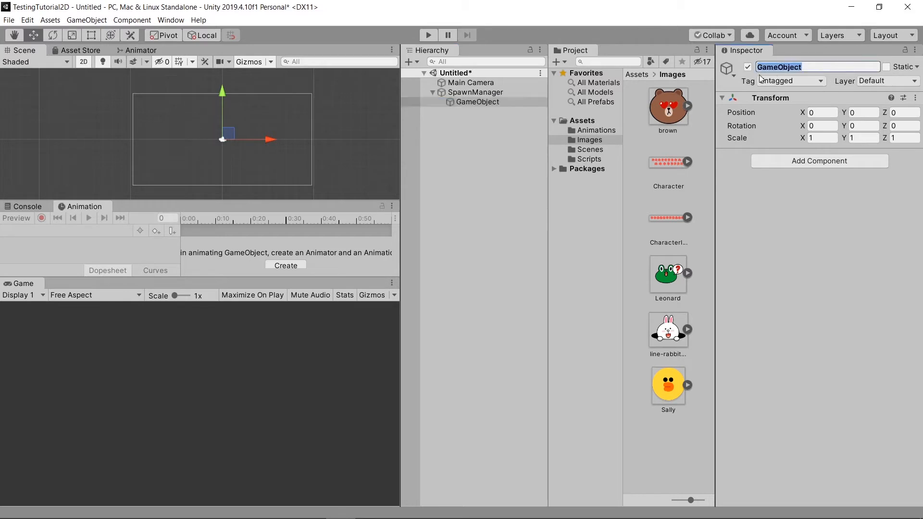
{"action": "key", "text": "BackSpace"}
{"action": "type", "text": "SpawnPoint"}
{"action": "type", "text": "s1"}
{"action": "key", "text": "BackSpace"}
{"action": "key", "text": "BackSpace"}
{"action": "type", "text": "1"}
{"action": "key", "text": "Return"}
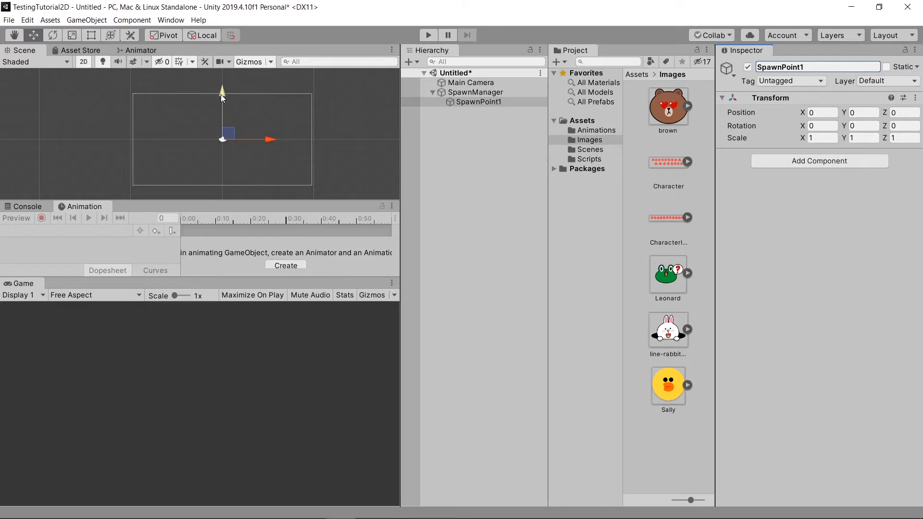
Step: Move SpawnPoint1 to the upper-left of the camera frame, at about X -8, Y 3.87
{"action": "left_click_drag", "start_coordinate": [220, 94], "coordinate": [221, 60]}
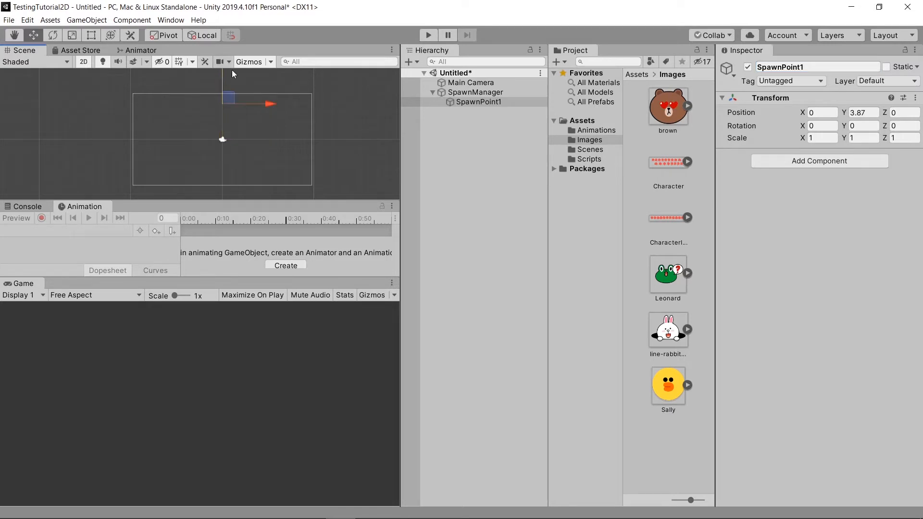
{"action": "left_click_drag", "start_coordinate": [269, 102], "coordinate": [196, 103]}
{"action": "left_click", "coordinate": [222, 103]}
{"action": "left_click", "coordinate": [481, 92]}
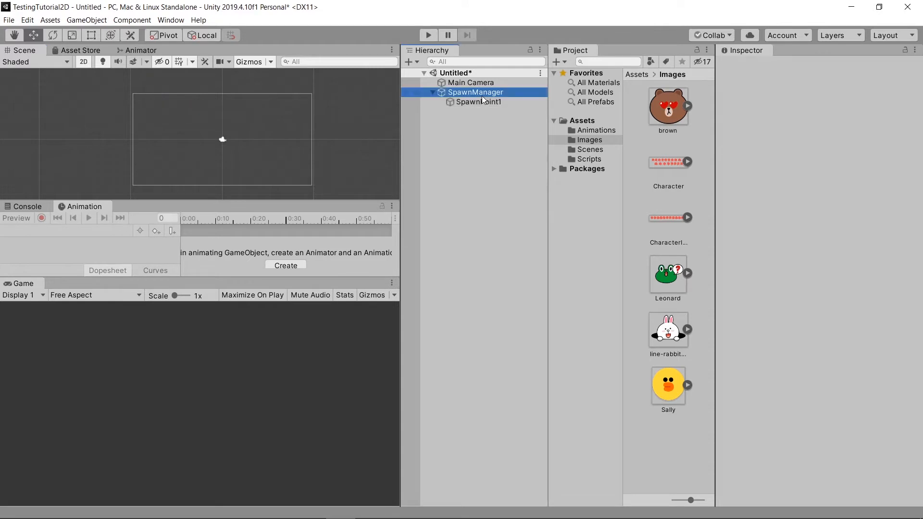
Step: Duplicate SpawnPoint1 as SpawnPoint2 and move the copy along X to about -3.47
{"action": "left_click", "coordinate": [482, 101]}
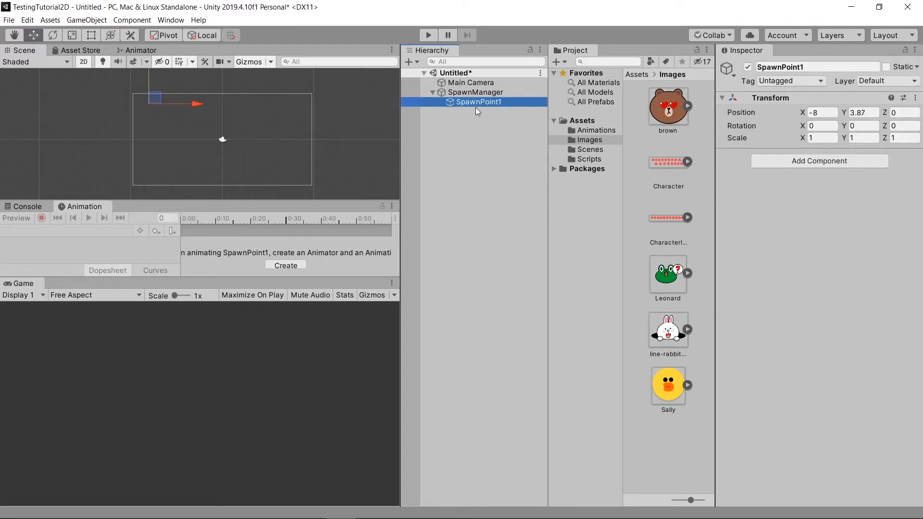
{"action": "key", "text": "ctrl+d"}
{"action": "left_click", "coordinate": [836, 67]}
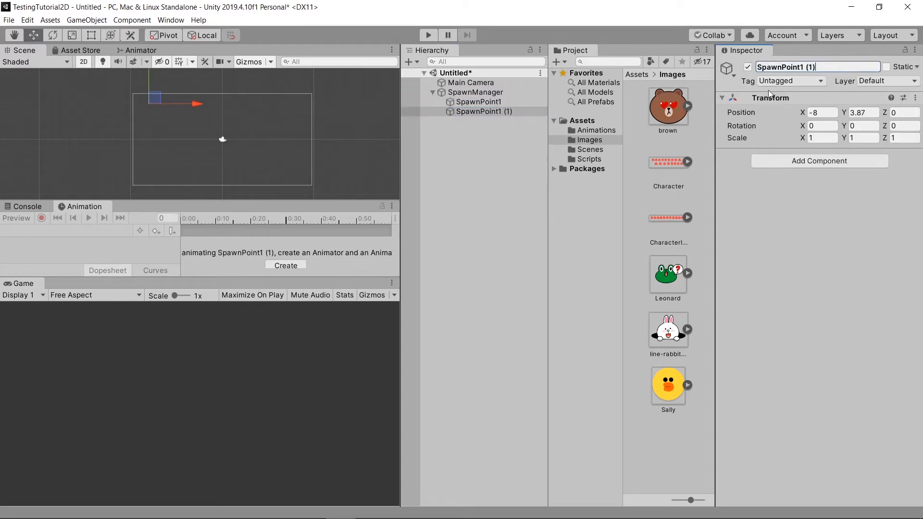
{"action": "key", "text": "BackSpace"}
{"action": "key", "text": "BackSpace"}
{"action": "key", "text": "BackSpace"}
{"action": "key", "text": "BackSpace"}
{"action": "key", "text": "BackSpace"}
{"action": "type", "text": "2"}
{"action": "key", "text": "Return"}
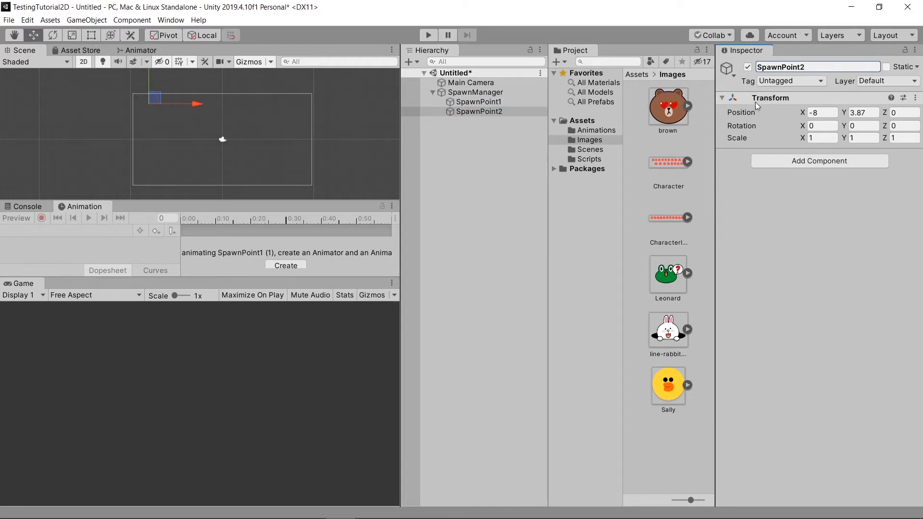
{"action": "left_click_drag", "start_coordinate": [199, 105], "coordinate": [241, 106]}
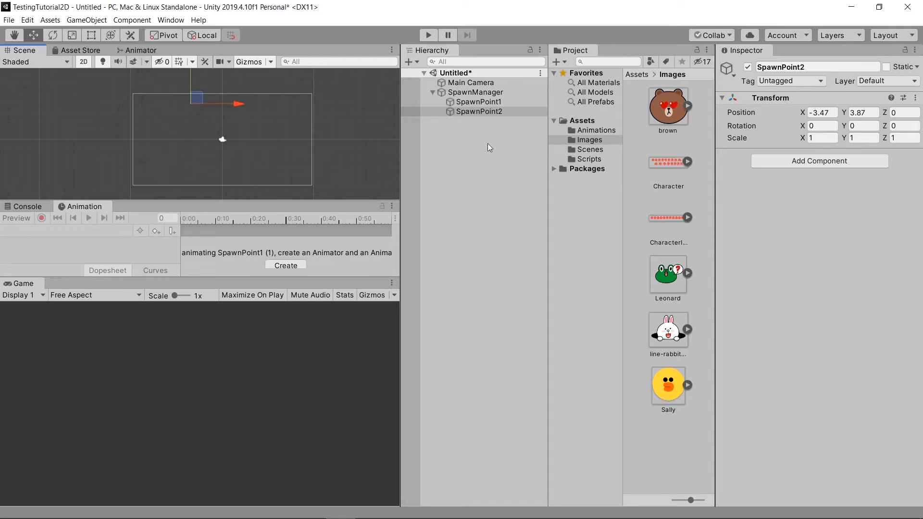
{"action": "left_click", "coordinate": [504, 135]}
Step: Duplicate SpawnPoint1 and SpawnPoint2 together under SpawnManager
{"action": "left_click", "coordinate": [502, 111]}
{"action": "left_click", "coordinate": [500, 103], "text": "shift"}
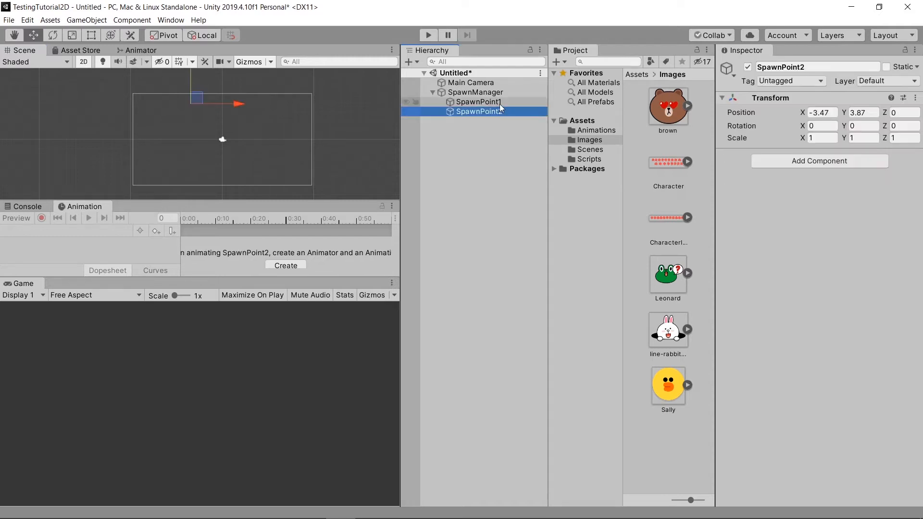
{"action": "key", "text": "ctrl+d"}
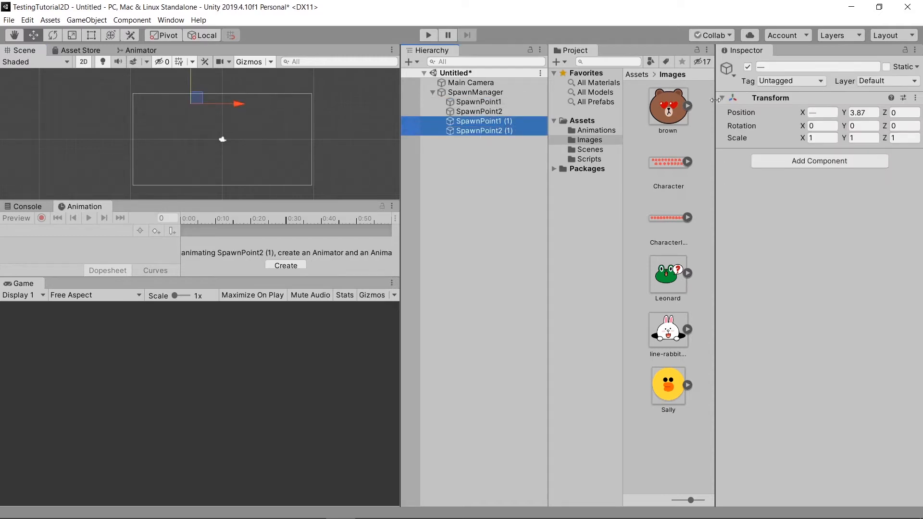
Step: Rename the copy of SpawnPoint1 to SpawnPoint3
{"action": "left_click", "coordinate": [494, 123]}
{"action": "left_click", "coordinate": [823, 68]}
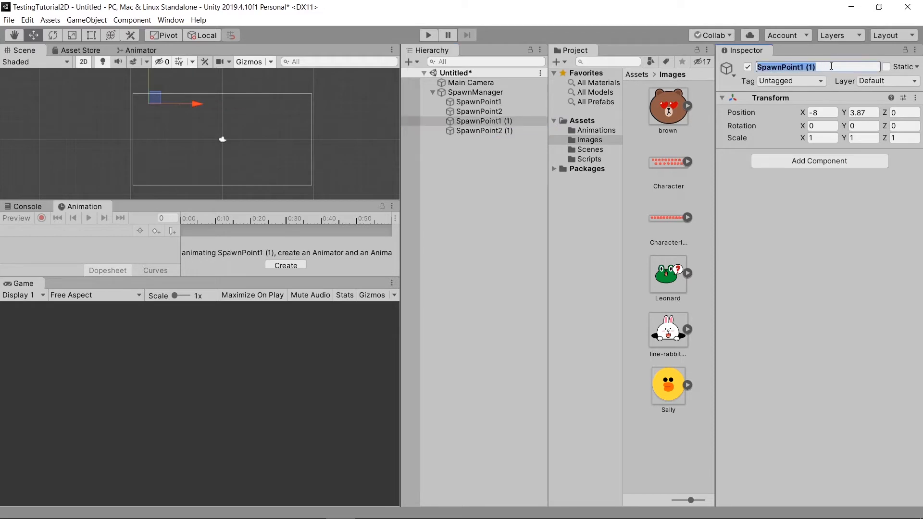
{"action": "key", "text": "BackSpace"}
{"action": "type", "text": "3"}
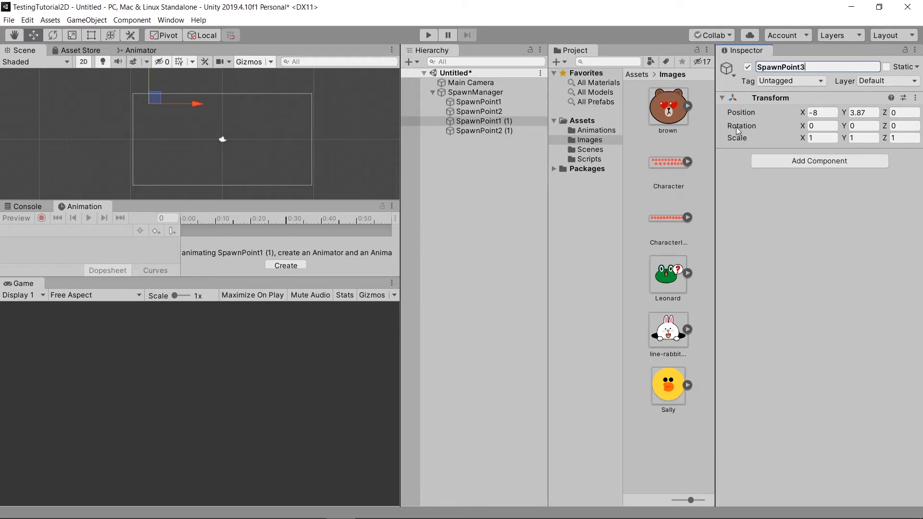
Step: Rename the copy of SpawnPoint2 to SpawnPoint4
{"action": "left_click", "coordinate": [506, 129]}
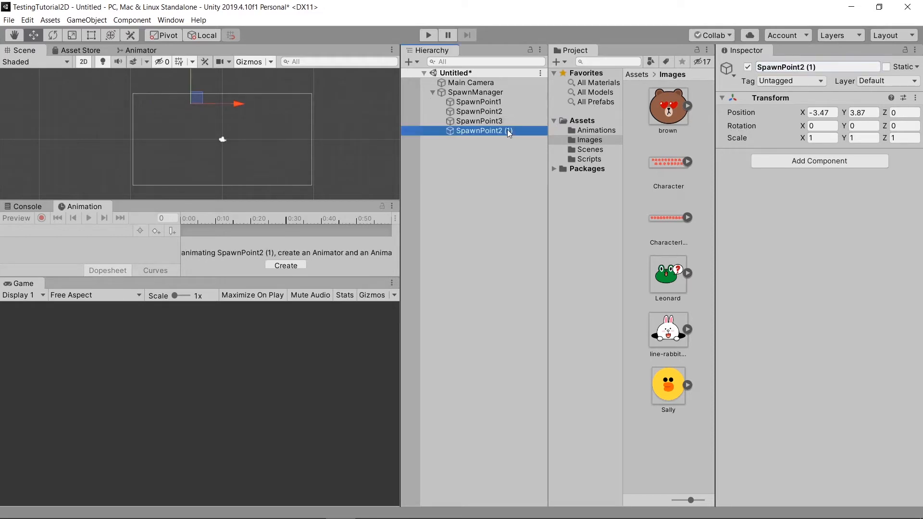
{"action": "left_click", "coordinate": [832, 67]}
{"action": "left_click", "coordinate": [832, 67]}
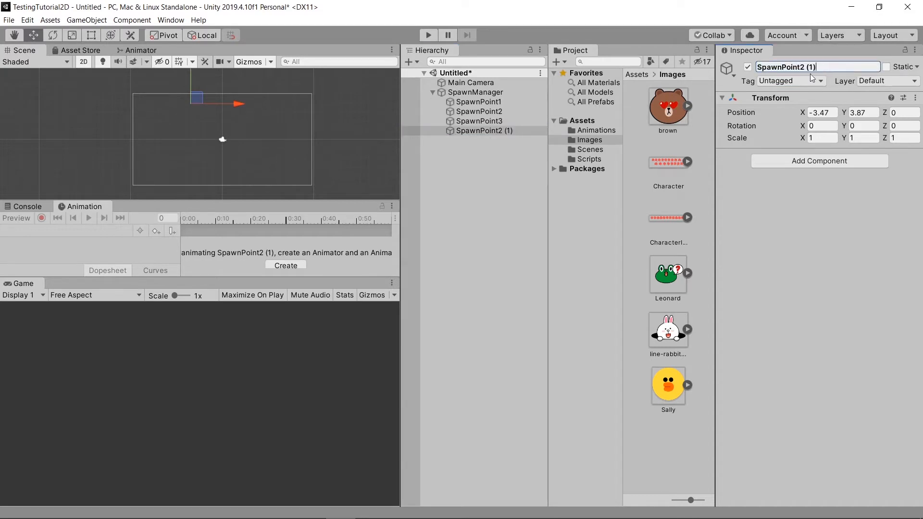
{"action": "key", "text": "BackSpace"}
{"action": "key", "text": "BackSpace"}
{"action": "key", "text": "BackSpace"}
{"action": "key", "text": "BackSpace"}
{"action": "key", "text": "BackSpace"}
{"action": "type", "text": "4"}
{"action": "key", "text": "Return"}
Step: Move SpawnPoint3 along X to about 2.76 and SpawnPoint4 to about 7.62
{"action": "left_click", "coordinate": [479, 120]}
{"action": "left_click_drag", "start_coordinate": [196, 106], "coordinate": [341, 107]}
{"action": "left_click", "coordinate": [479, 130]}
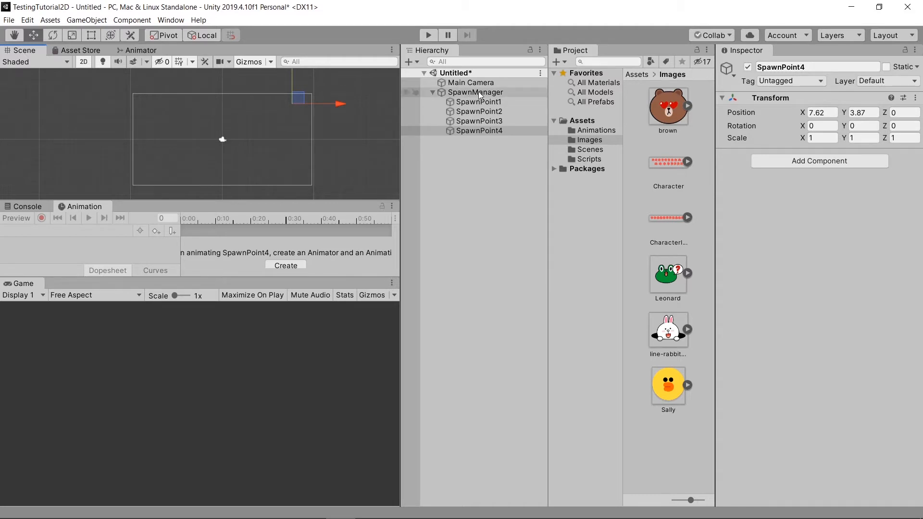
Step: Check the placement of SpawnManager's four spawn points in the scene one after another
{"action": "left_click", "coordinate": [497, 92]}
{"action": "left_click", "coordinate": [492, 102]}
{"action": "left_click", "coordinate": [496, 121]}
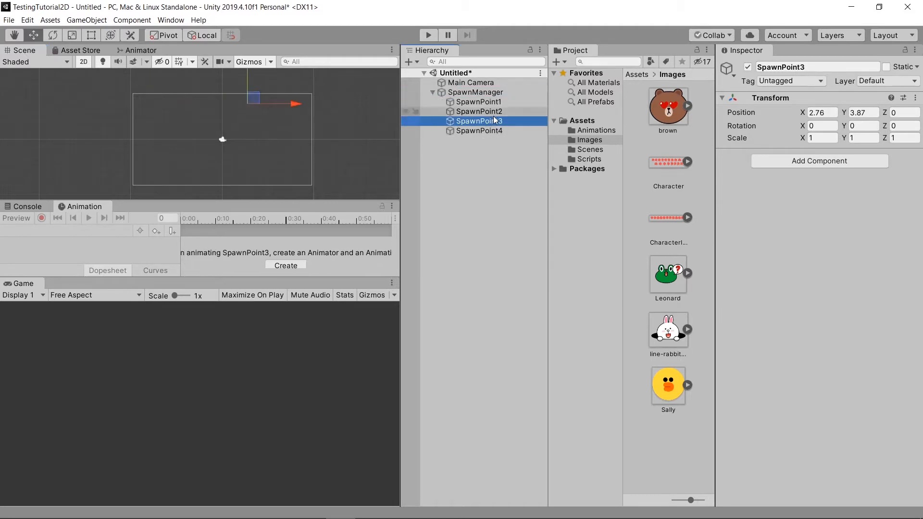
{"action": "left_click", "coordinate": [497, 113]}
{"action": "left_click", "coordinate": [499, 122]}
{"action": "left_click", "coordinate": [498, 132]}
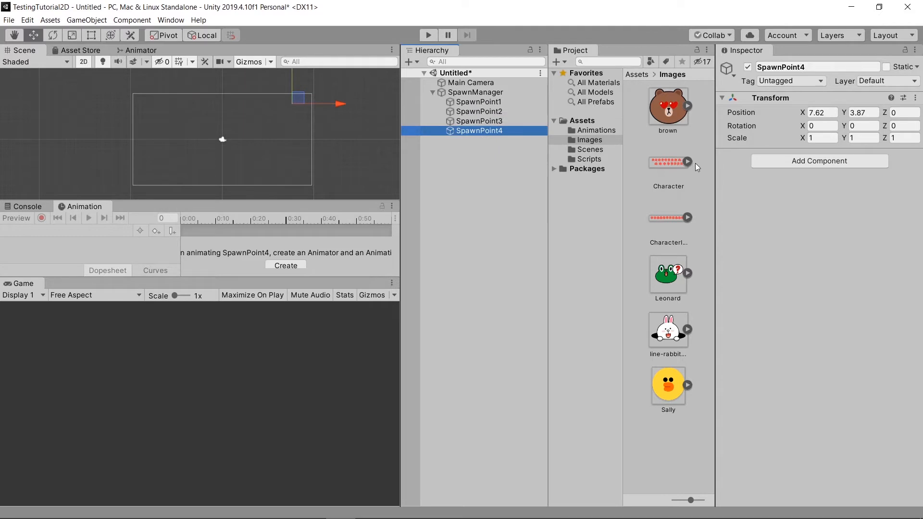
{"action": "left_click", "coordinate": [519, 215]}
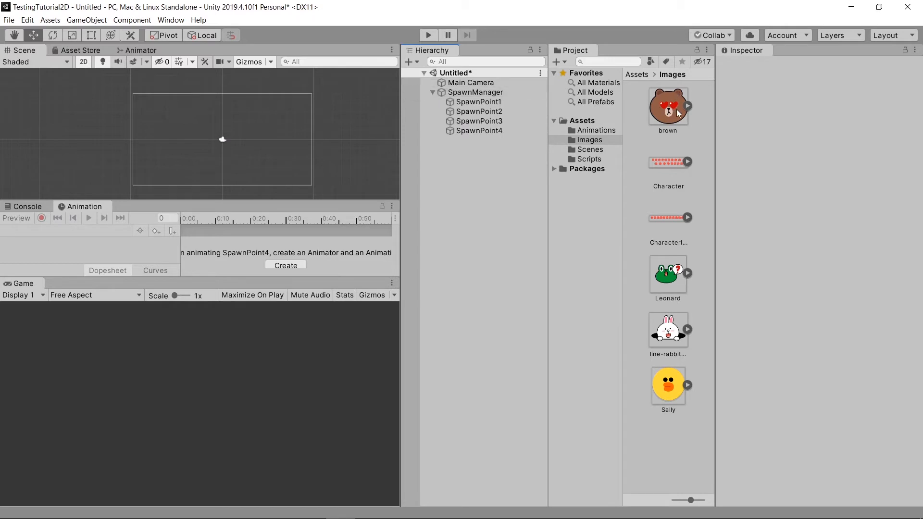
Step: Add the Sally sprite to the scene as a new object and collapse SpawnManager's children
{"action": "left_click", "coordinate": [671, 389]}
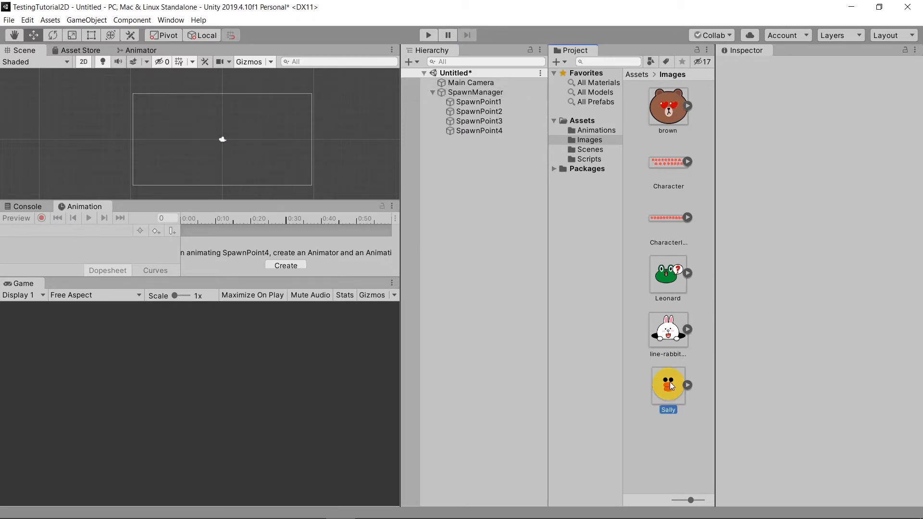
{"action": "left_click_drag", "start_coordinate": [671, 388], "coordinate": [486, 210]}
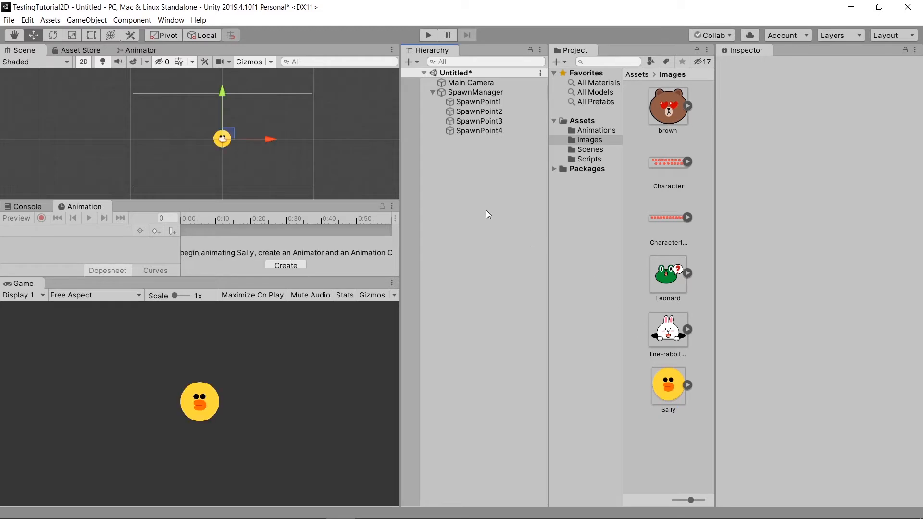
{"action": "left_click", "coordinate": [432, 92]}
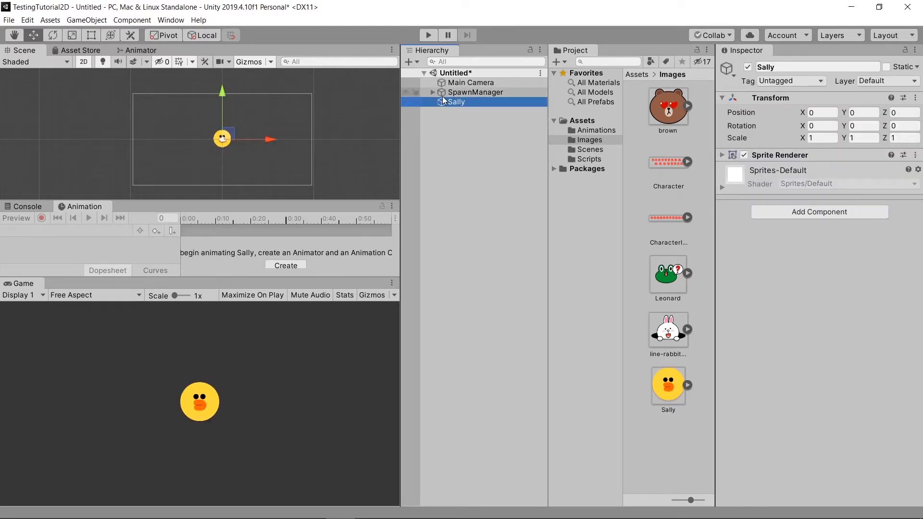
Step: Rename the Sally object in the scene to SpawnItem
{"action": "double_click", "coordinate": [454, 102]}
{"action": "scroll", "coordinate": [182, 132], "scroll_direction": "down", "scroll_amount": 8}
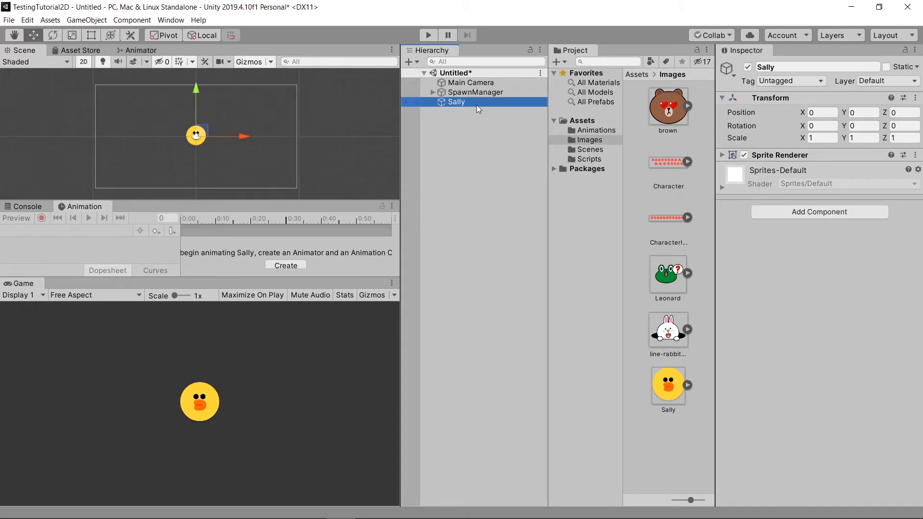
{"action": "left_click", "coordinate": [781, 67]}
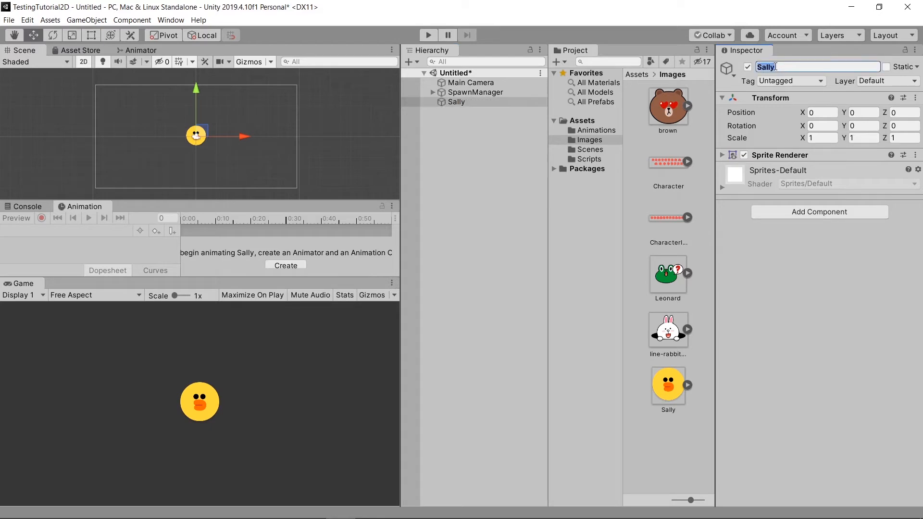
{"action": "key", "text": "BackSpace"}
{"action": "type", "text": "SpawnItem"}
{"action": "key", "text": "Return"}
{"action": "left_click", "coordinate": [483, 99]}
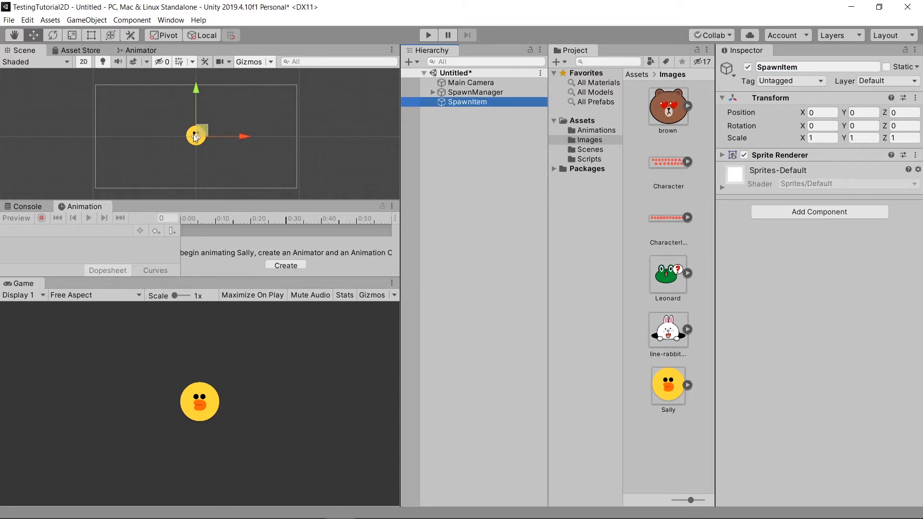
{"action": "scroll", "coordinate": [150, 132], "scroll_direction": "down", "scroll_amount": 2}
{"action": "scroll", "coordinate": [211, 151], "scroll_direction": "up", "scroll_amount": 2}
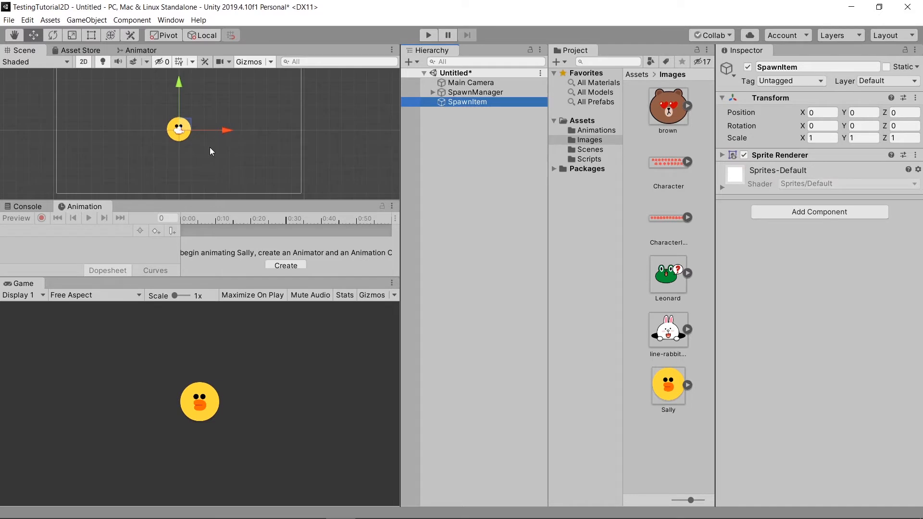
Step: Expand SpawnManager's children and create a new C# script named SpawnManager in the Scripts folder
{"action": "left_click", "coordinate": [433, 91]}
{"action": "left_click", "coordinate": [452, 92]}
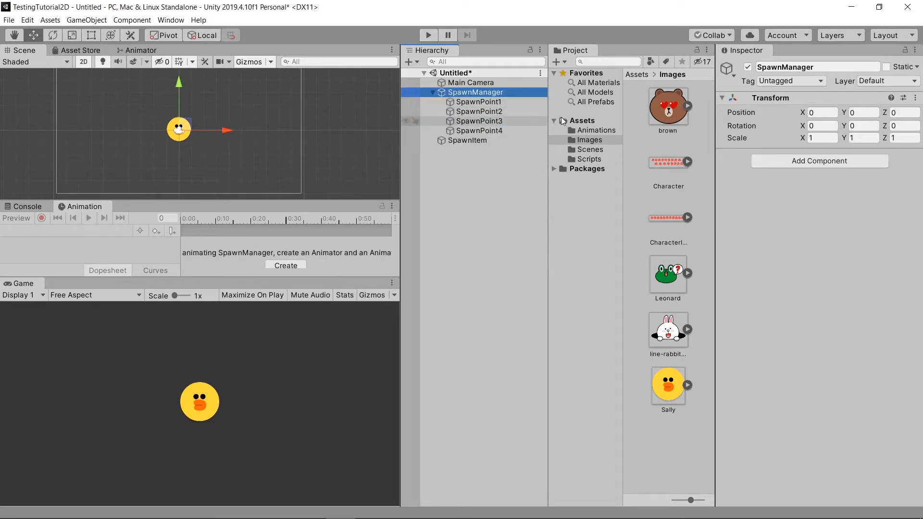
{"action": "left_click", "coordinate": [599, 159]}
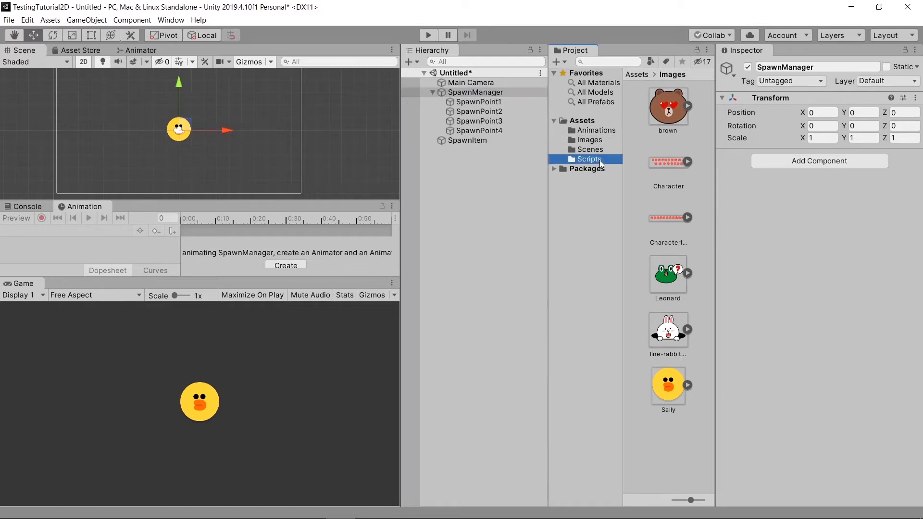
{"action": "right_click", "coordinate": [662, 163]}
{"action": "mouse_move", "coordinate": [695, 166]}
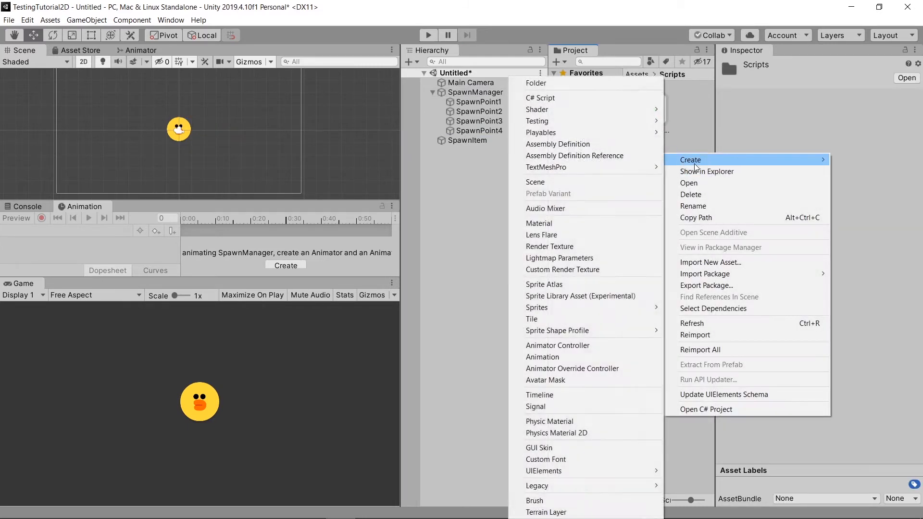
{"action": "left_click", "coordinate": [581, 99]}
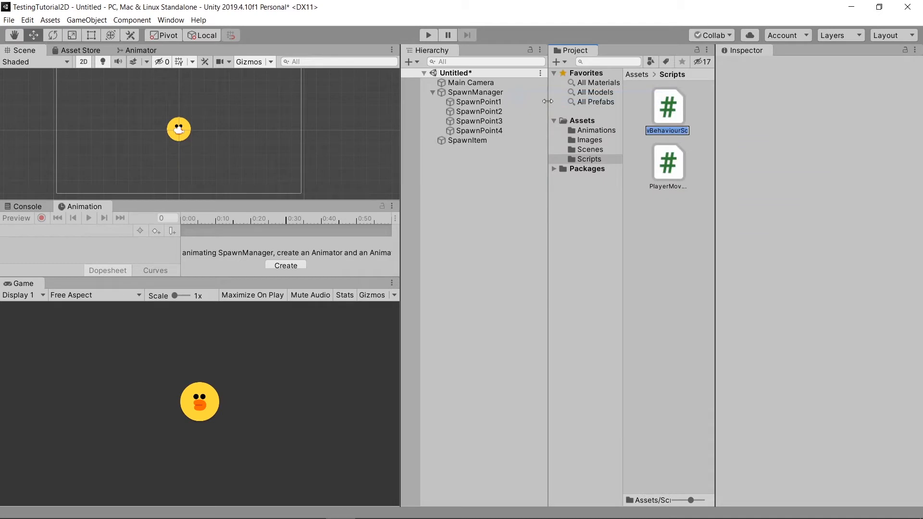
{"action": "key", "text": "BackSpace"}
{"action": "type", "text": "SpawnMnag"}
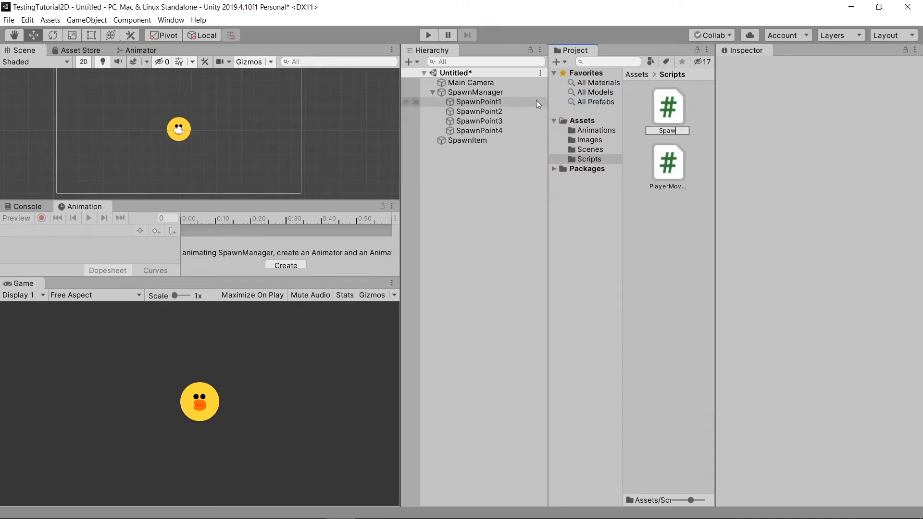
{"action": "key", "text": "BackSpace"}
{"action": "key", "text": "BackSpace"}
{"action": "key", "text": "BackSpace"}
{"action": "type", "text": "anager"}
{"action": "key", "text": "Return"}
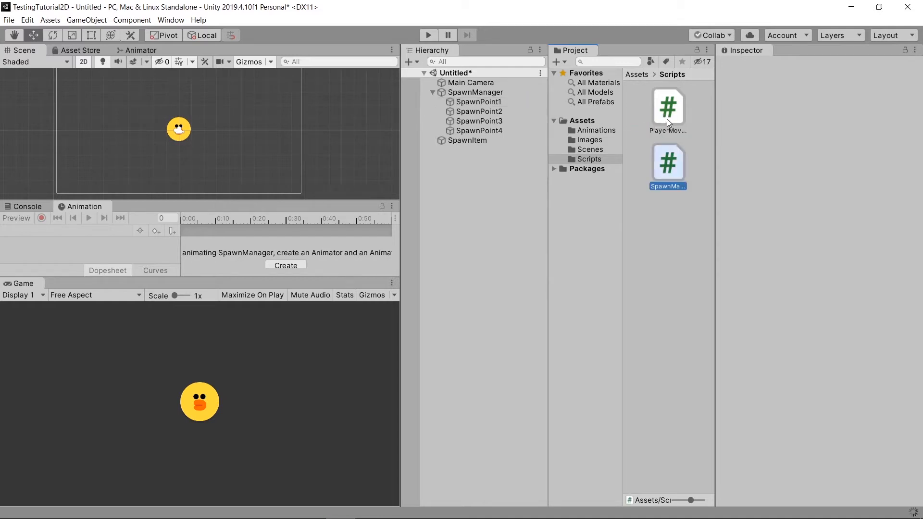
Step: Attach the SpawnManager script to the SpawnManager object, open it in Visual Studio Code and dismiss the .NET Core SDK notification
{"action": "left_click_drag", "start_coordinate": [667, 160], "coordinate": [491, 95]}
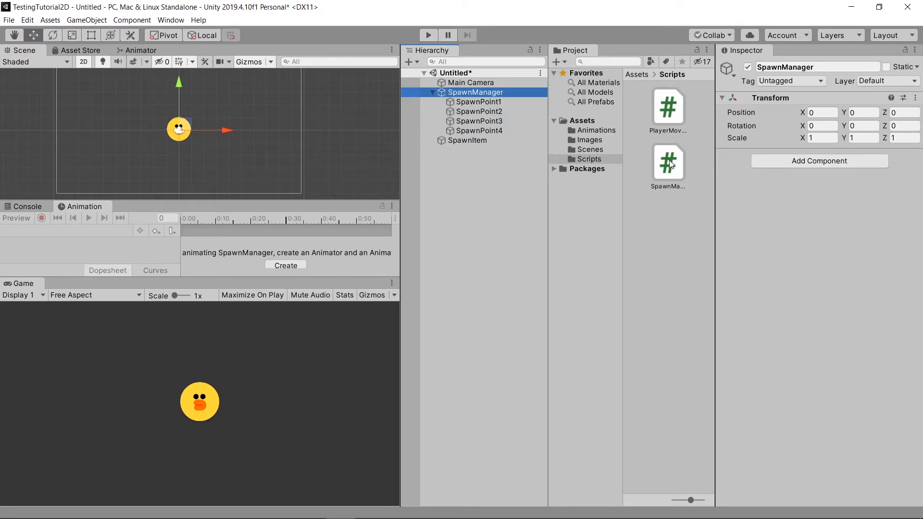
{"action": "left_click_drag", "start_coordinate": [673, 173], "coordinate": [784, 194]}
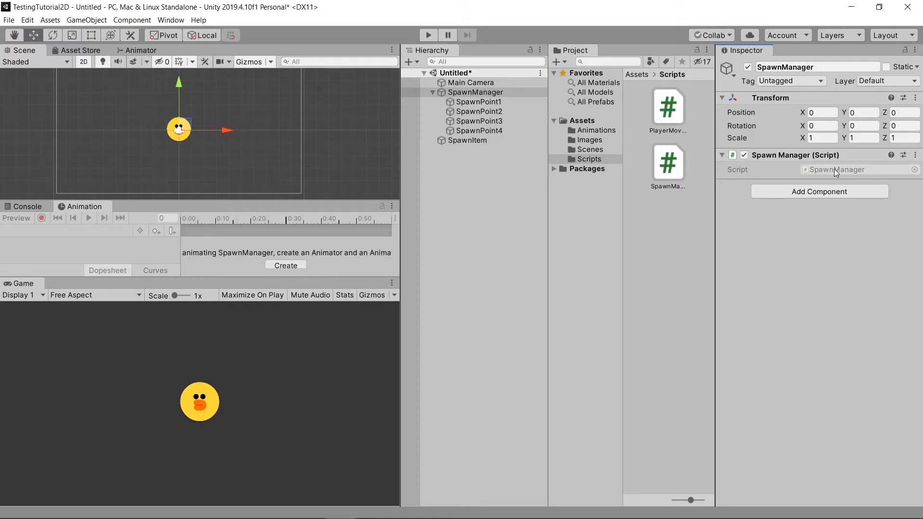
{"action": "double_click", "coordinate": [807, 168]}
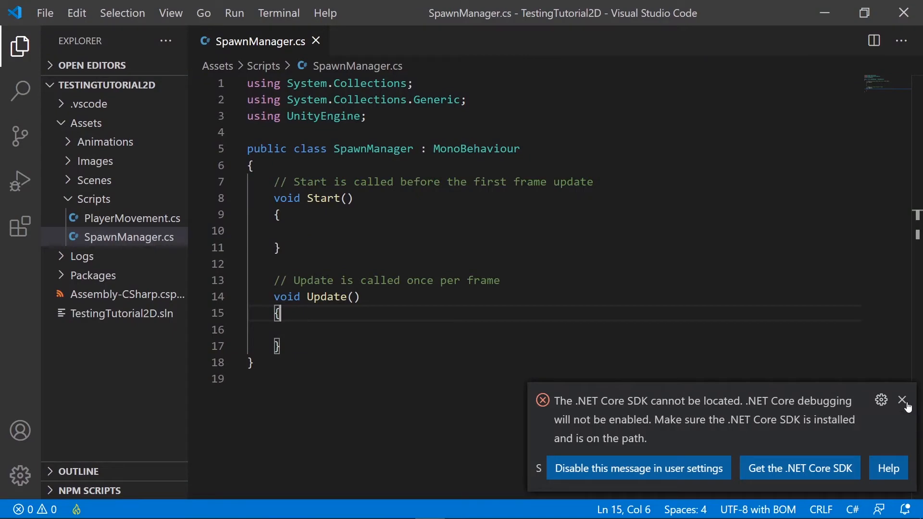
{"action": "left_click", "coordinate": [908, 405]}
Step: Declare the field "public Transform[] spawnPoints;" at the start of the SpawnManager class
{"action": "left_click", "coordinate": [295, 166]}
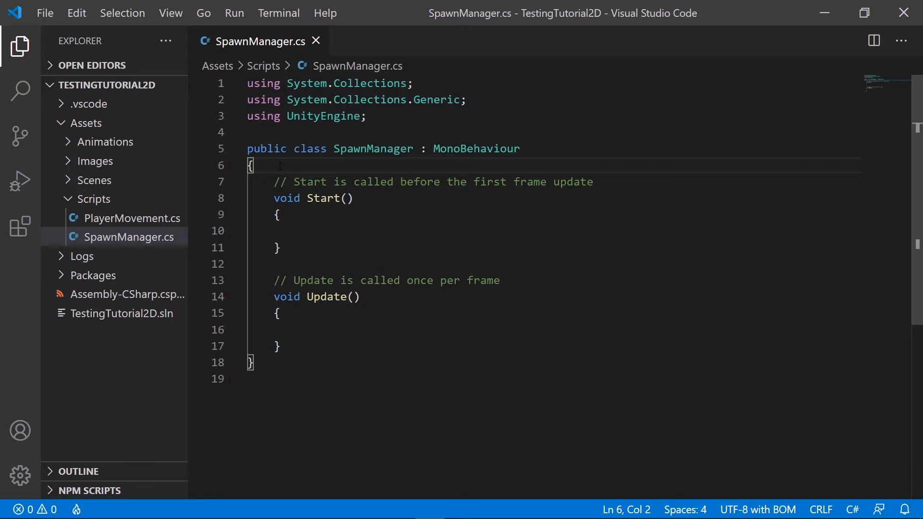
{"action": "key", "text": "Return"}
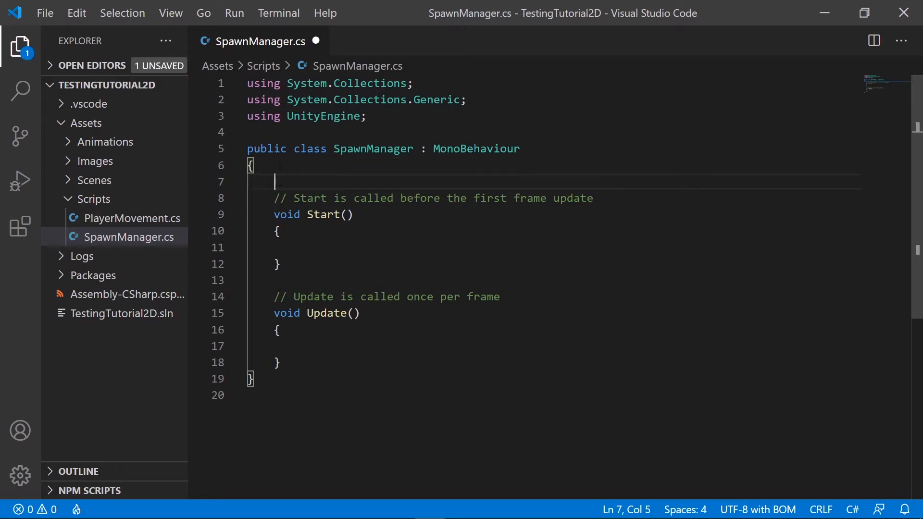
{"action": "type", "text": "public"}
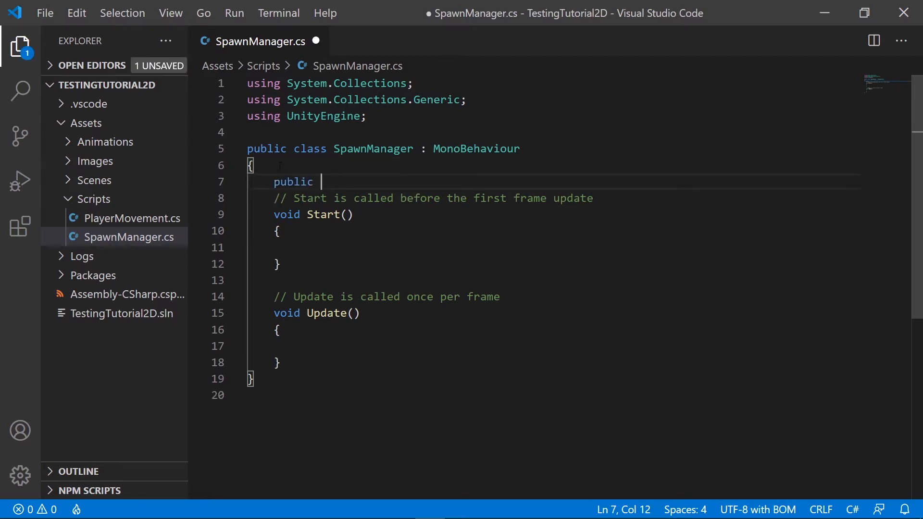
{"action": "type", "text": " Transform[]"}
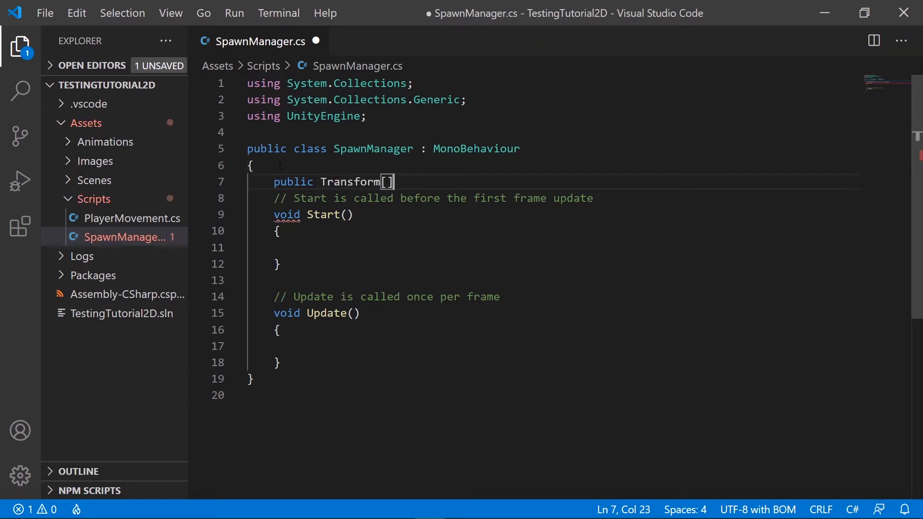
{"action": "type", "text": " spa"}
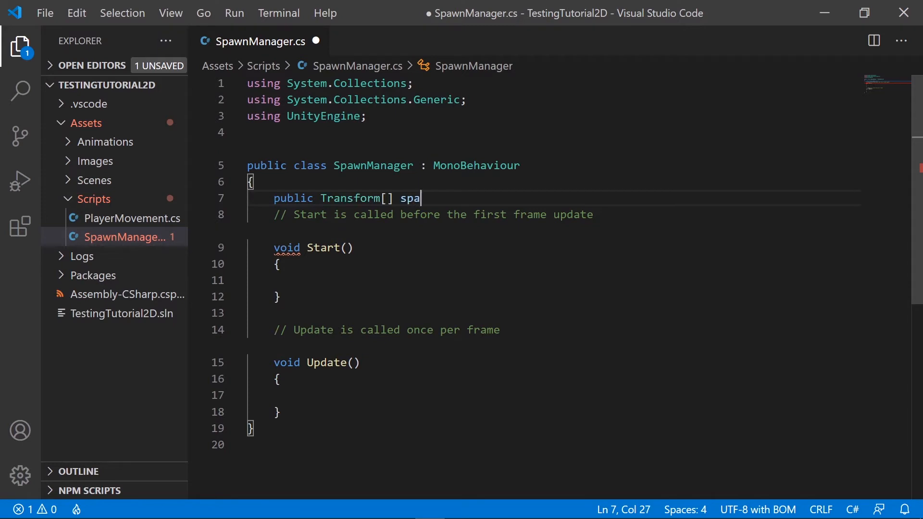
{"action": "type", "text": "wnPo"}
{"action": "key", "text": "BackSpace"}
{"action": "key", "text": "BackSpace"}
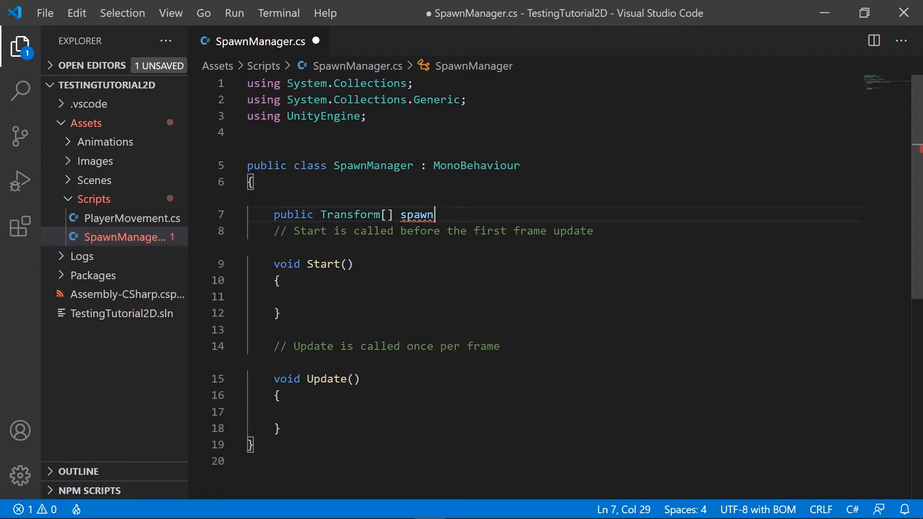
{"action": "type", "text": "Points"}
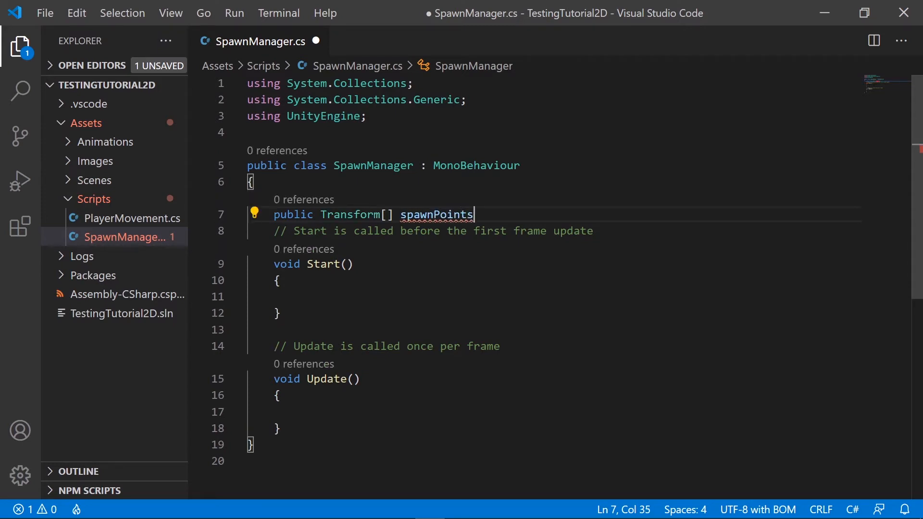
{"action": "type", "text": ";"}
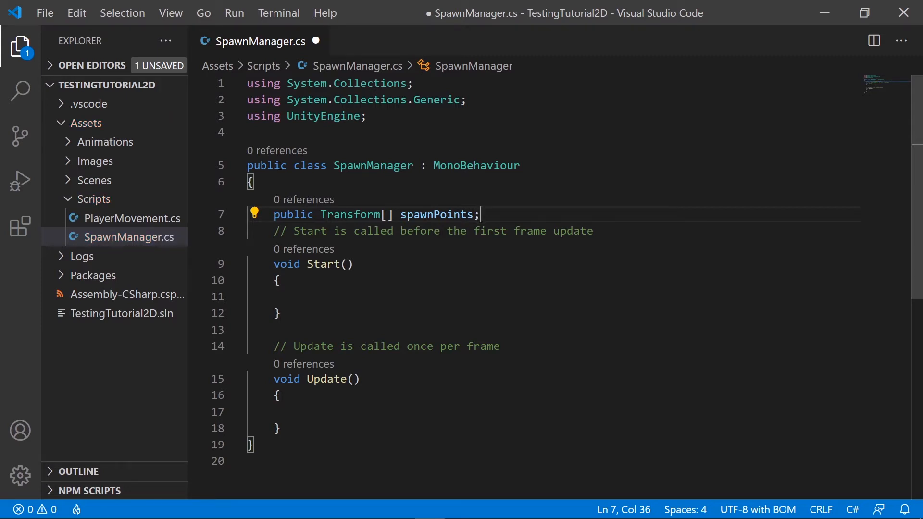
Step: Declare the field "public GameObject spawnItem;" below spawnPoints, followed by a blank line
{"action": "key", "text": "Return"}
{"action": "type", "text": "p"}
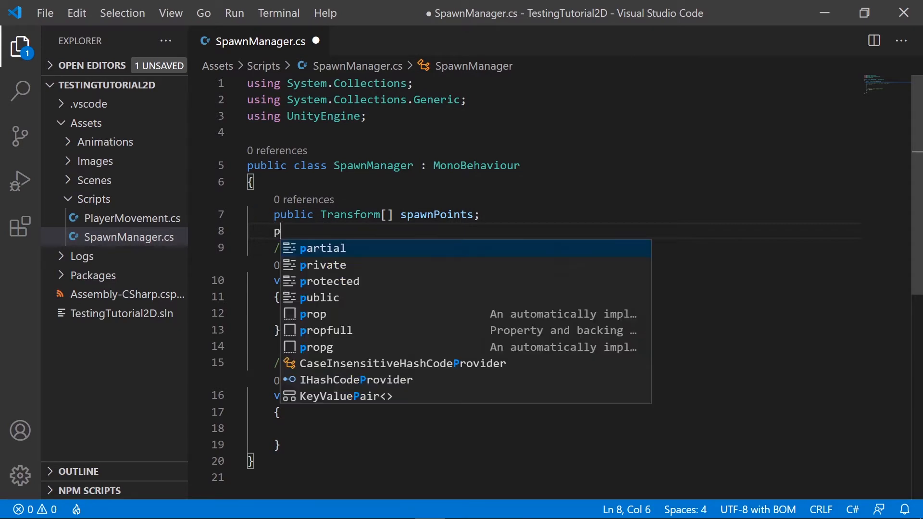
{"action": "type", "text": "ublic Ga"}
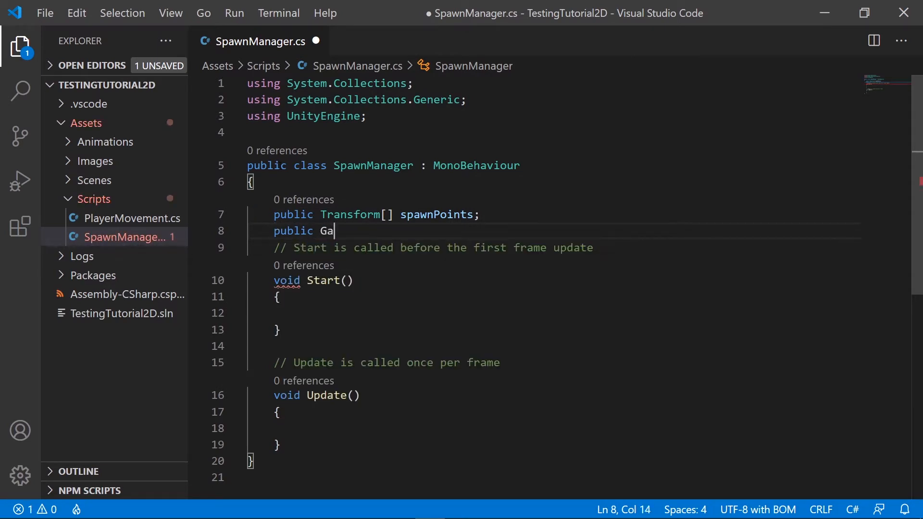
{"action": "type", "text": "meObject sp"}
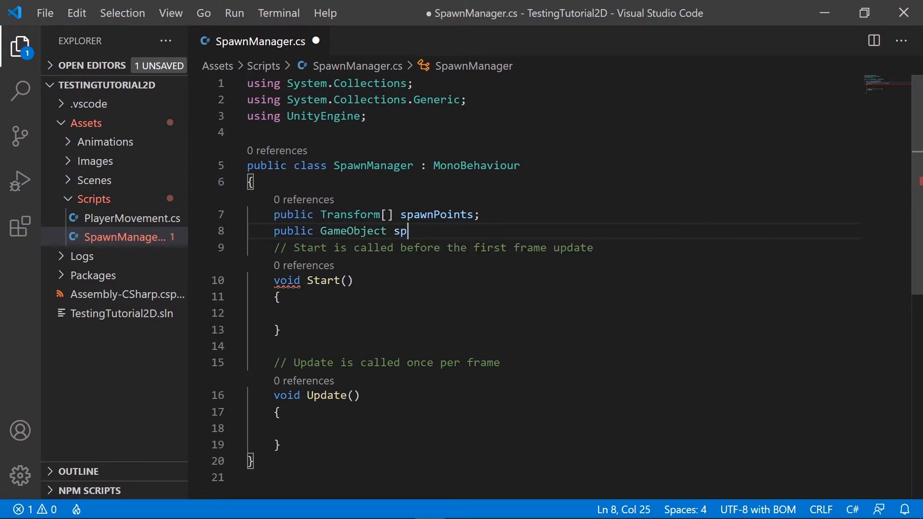
{"action": "type", "text": "awnItem;"}
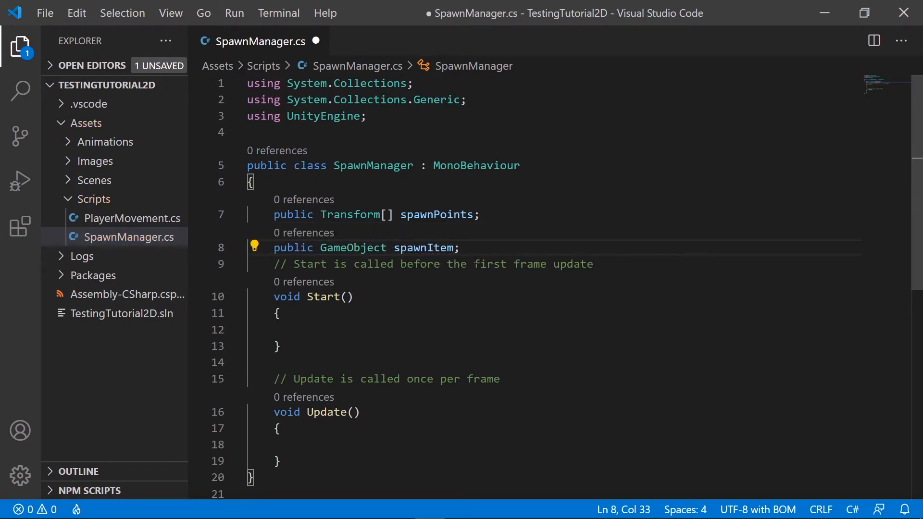
{"action": "key", "text": "Return"}
Step: Add an empty "void Spawn()" method after Update(), with a blank line between the two methods
{"action": "scroll", "coordinate": [452, 313], "scroll_direction": "down", "scroll_amount": 2}
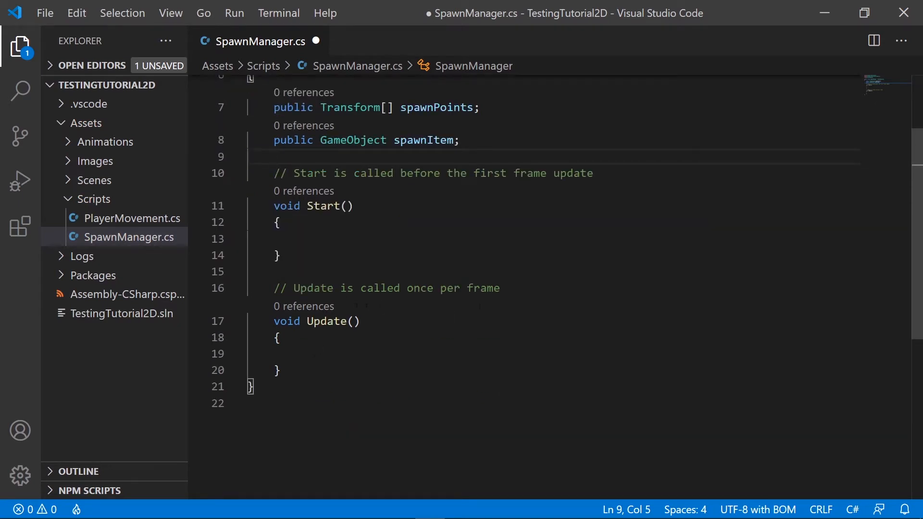
{"action": "scroll", "coordinate": [478, 309], "scroll_direction": "down", "scroll_amount": 3}
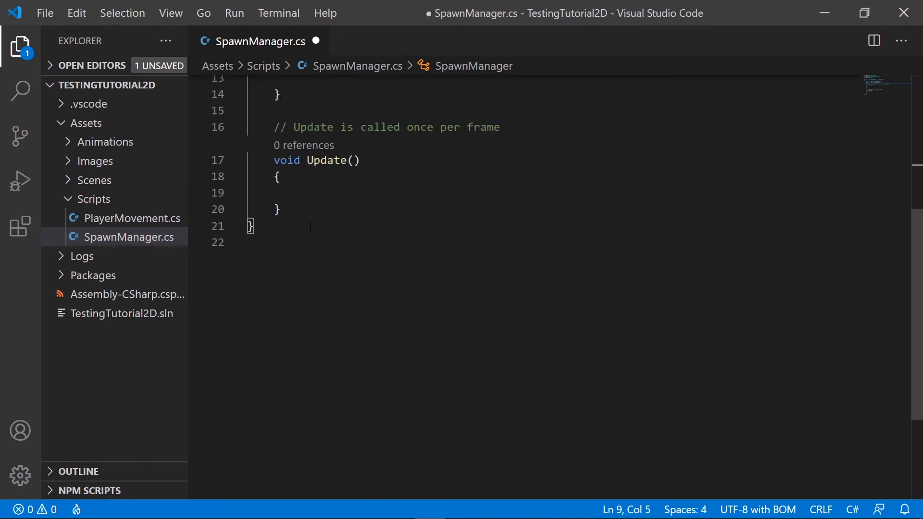
{"action": "left_click", "coordinate": [310, 204]}
{"action": "key", "text": "Return"}
{"action": "key", "text": "Return"}
{"action": "type", "text": "void "}
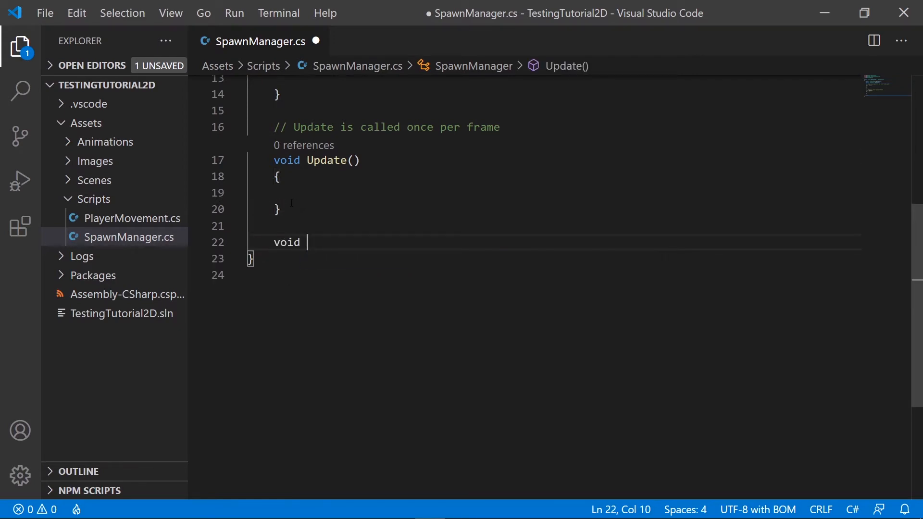
{"action": "type", "text": "Spawn(){"}
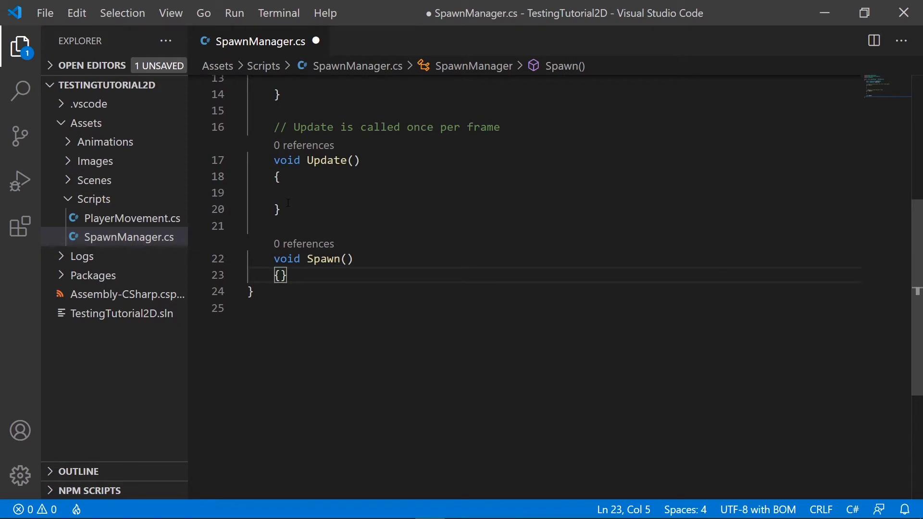
{"action": "key", "text": "Return"}
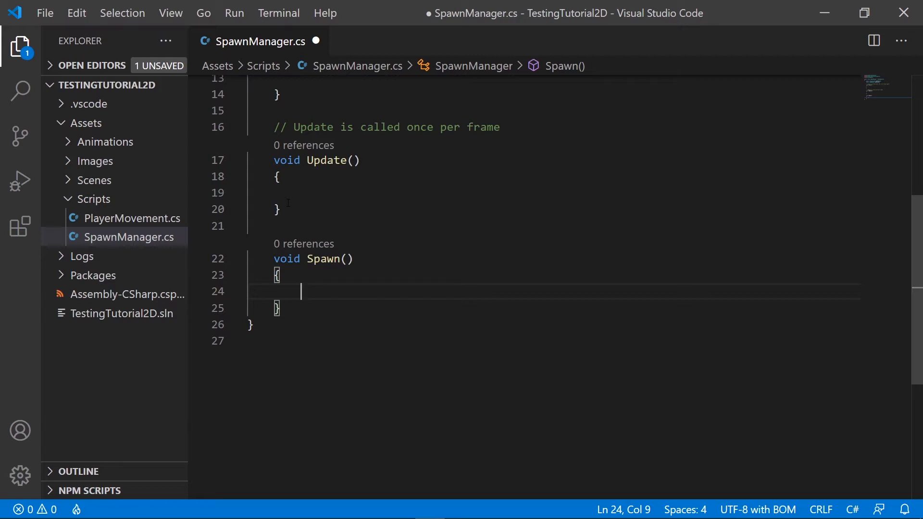
Step: Begin the Spawn() body with the declaration "int spawnPointIndex = Random.Range(0,"
{"action": "type", "text": "int "}
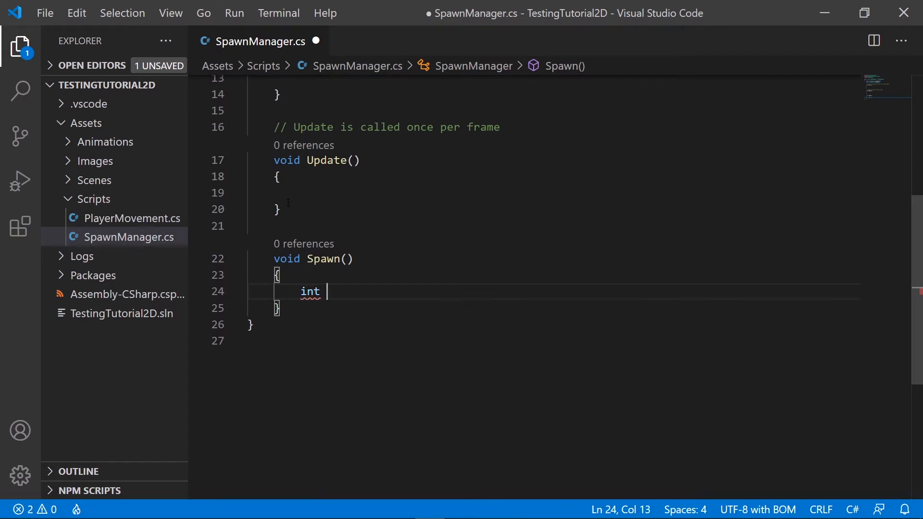
{"action": "type", "text": "spawnPoi"}
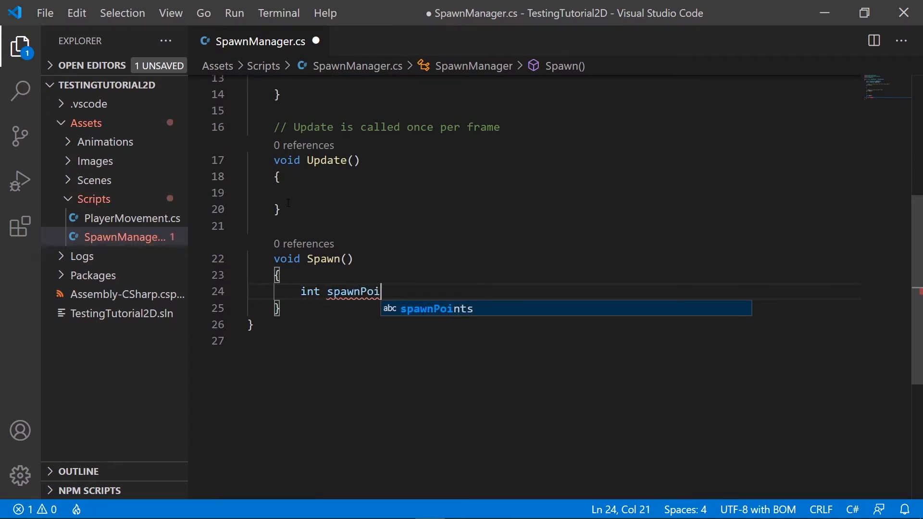
{"action": "type", "text": "ntIndex = "}
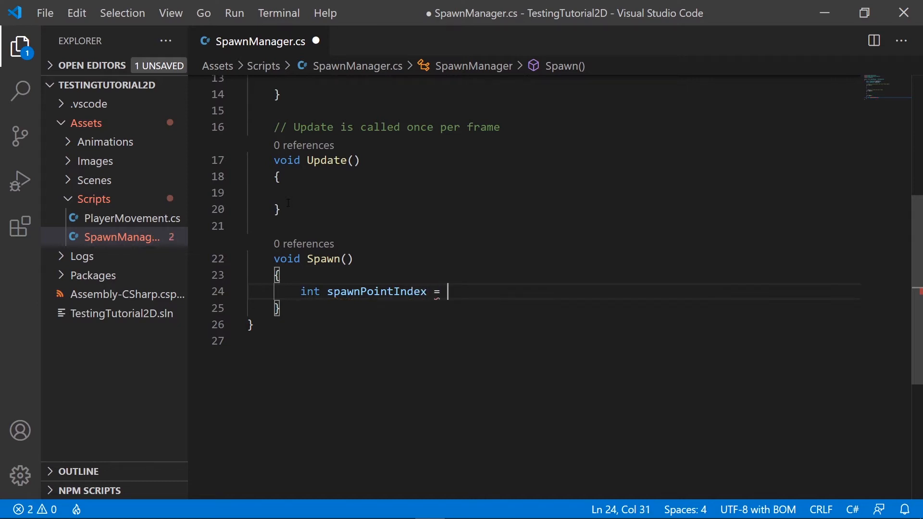
{"action": "type", "text": "Random.Rang"}
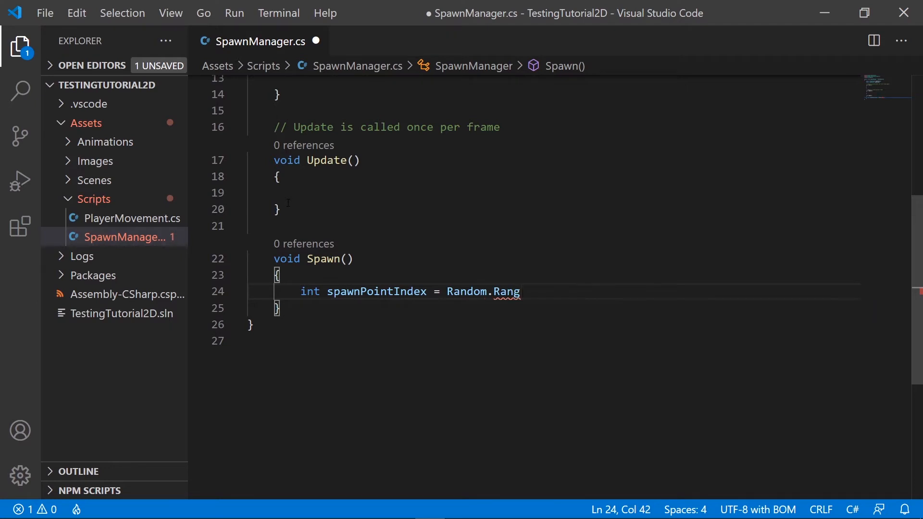
{"action": "key", "text": "BackSpace"}
{"action": "type", "text": "ge(0,"}
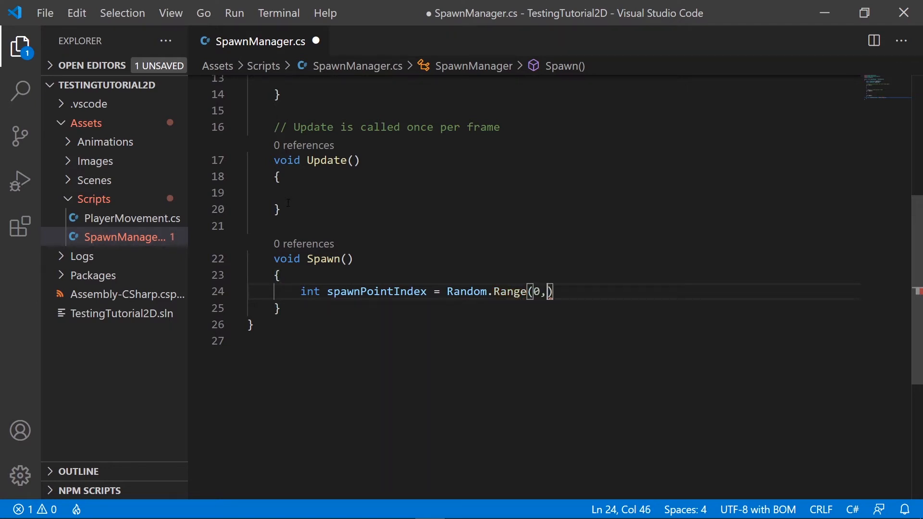
Step: Complete the Random.Range call with spawnPoints.Length as its upper bound, end the statement with a semicolon and save the script
{"action": "type", "text": "spawn"}
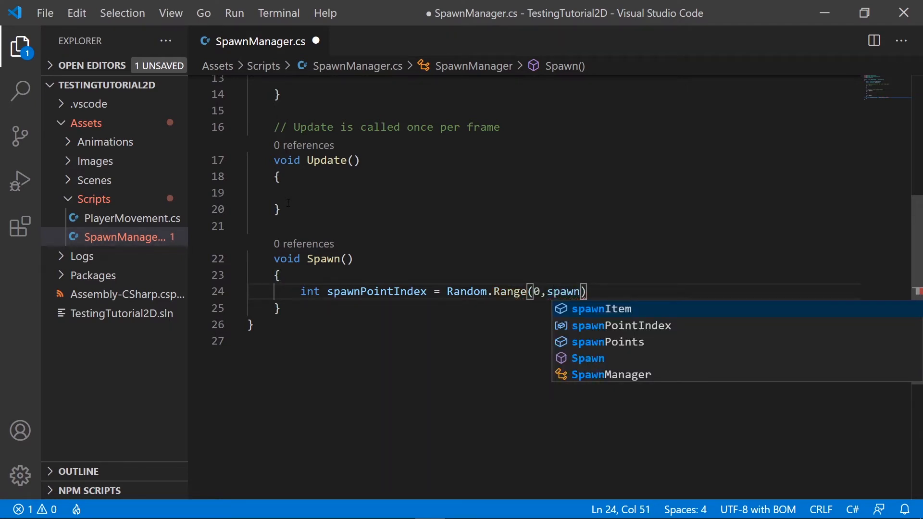
{"action": "key", "text": "Down"}
{"action": "key", "text": "Down"}
{"action": "key", "text": "Tab"}
{"action": "type", "text": "."}
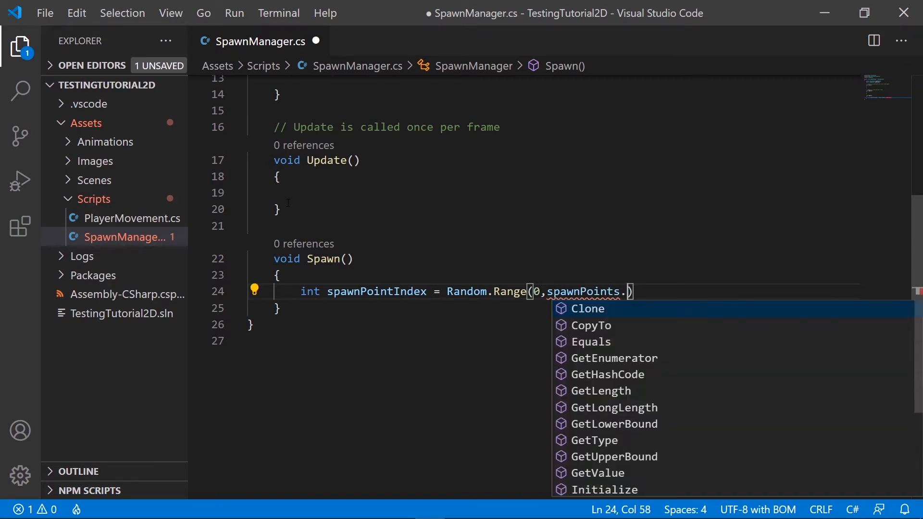
{"action": "type", "text": "Lengt"}
{"action": "key", "text": "BackSpace"}
{"action": "type", "text": "gt"}
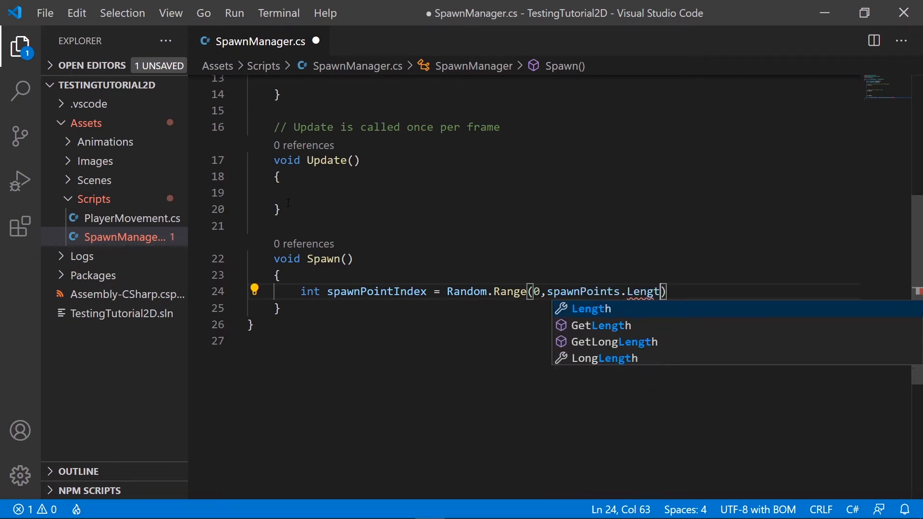
{"action": "type", "text": "hs"}
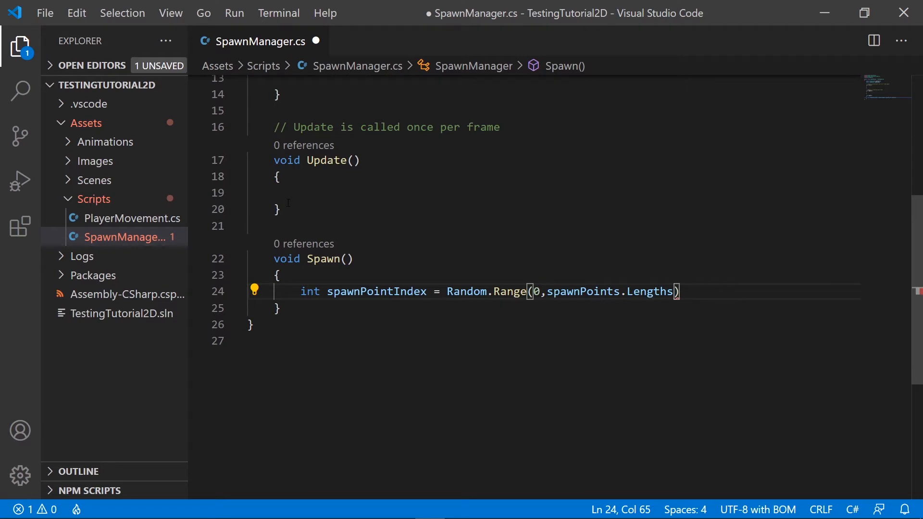
{"action": "key", "text": "BackSpace"}
{"action": "key", "text": "Right"}
{"action": "type", "text": ";"}
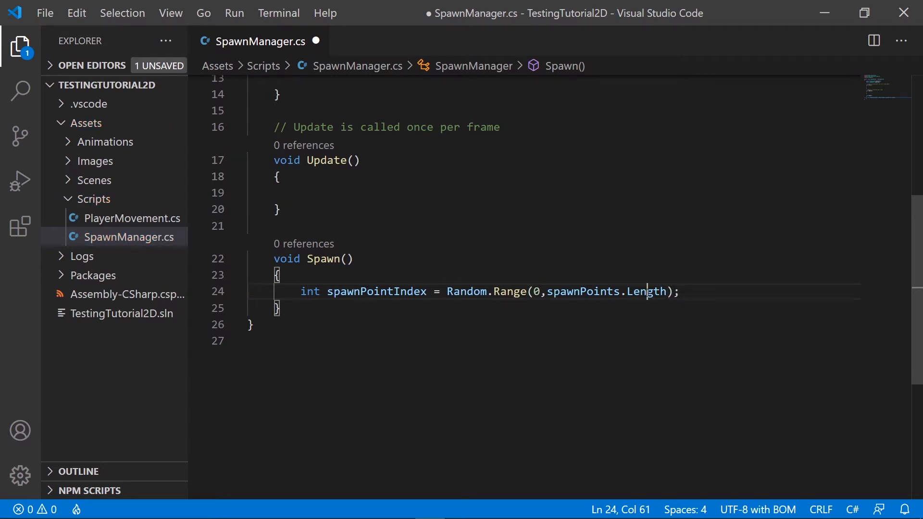
{"action": "double_click", "coordinate": [647, 291]}
{"action": "scroll", "coordinate": [630, 296], "scroll_direction": "up", "scroll_amount": 1}
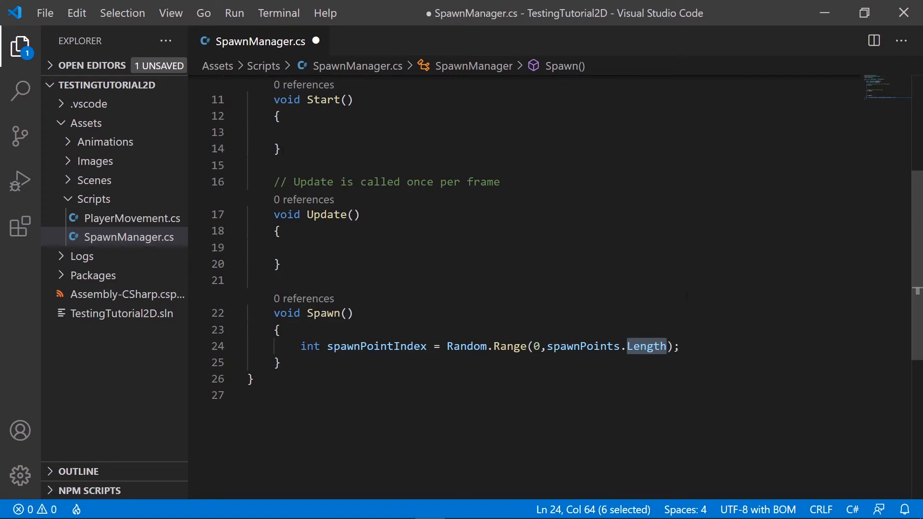
{"action": "key", "text": "ctrl+s"}
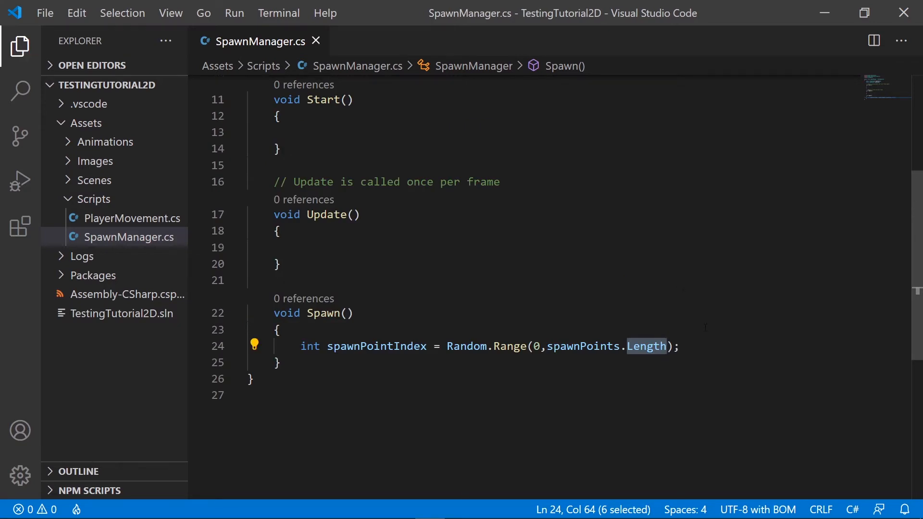
Step: Add the line "Instantiate(what,position,rotation);" with placeholder arguments below the spawnPointIndex declaration in Spawn()
{"action": "left_click", "coordinate": [702, 347]}
{"action": "scroll", "coordinate": [692, 344], "scroll_direction": "up", "scroll_amount": 2}
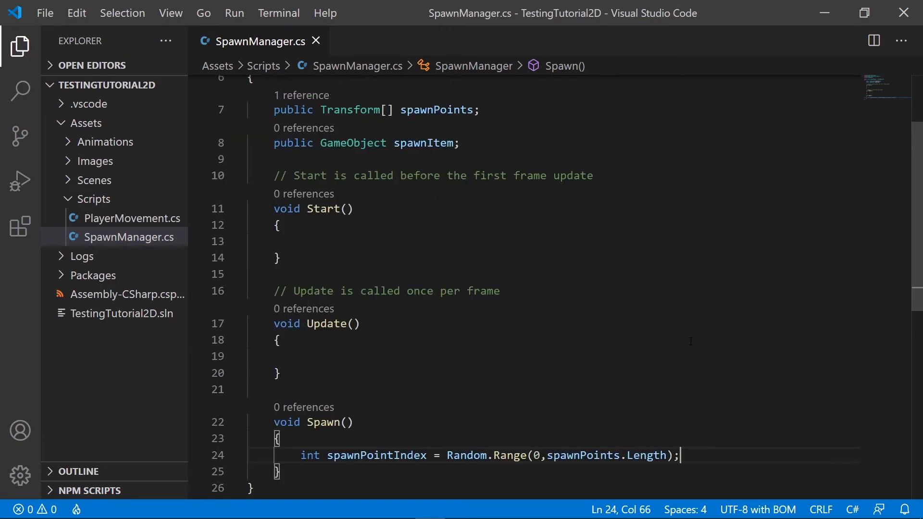
{"action": "scroll", "coordinate": [691, 338], "scroll_direction": "down", "scroll_amount": 3}
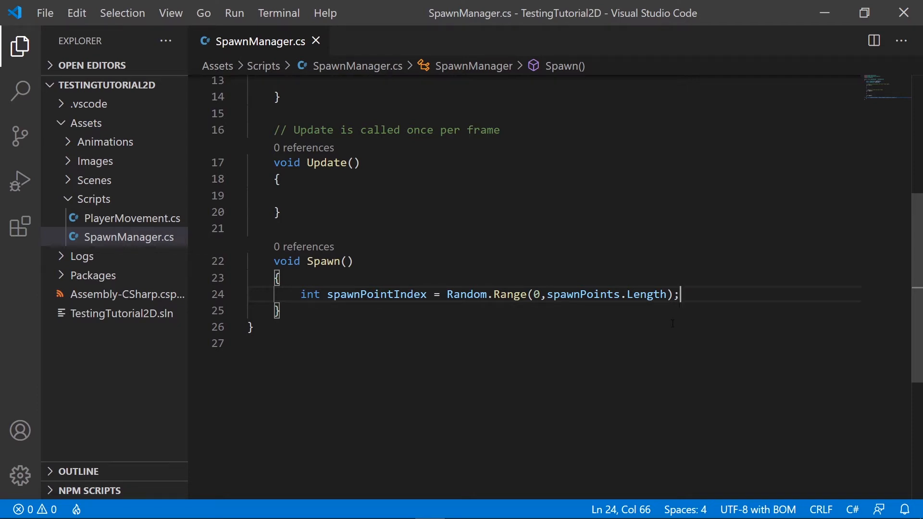
{"action": "key", "text": "Return"}
{"action": "type", "text": "Is"}
{"action": "key", "text": "BackSpace"}
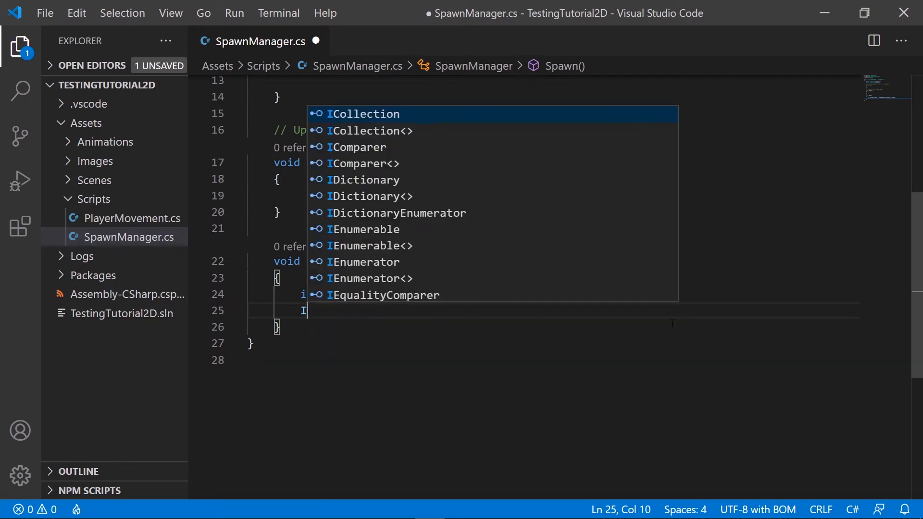
{"action": "type", "text": "nstantia"}
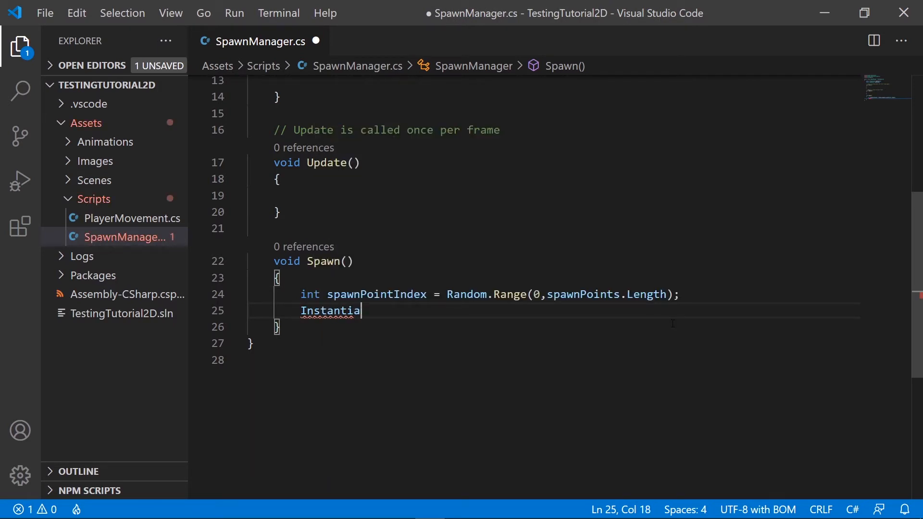
{"action": "type", "text": "te("}
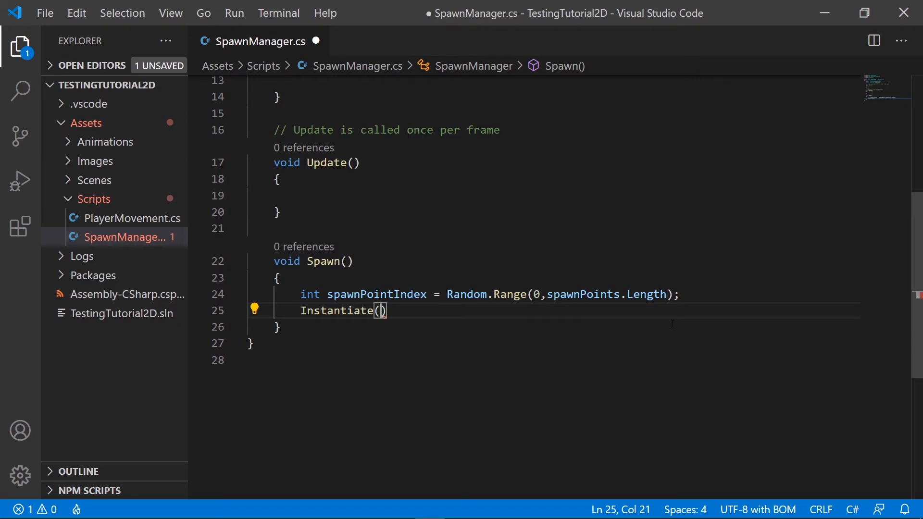
{"action": "type", "text": "what,w"}
{"action": "key", "text": "BackSpace"}
{"action": "type", "text": "pos"}
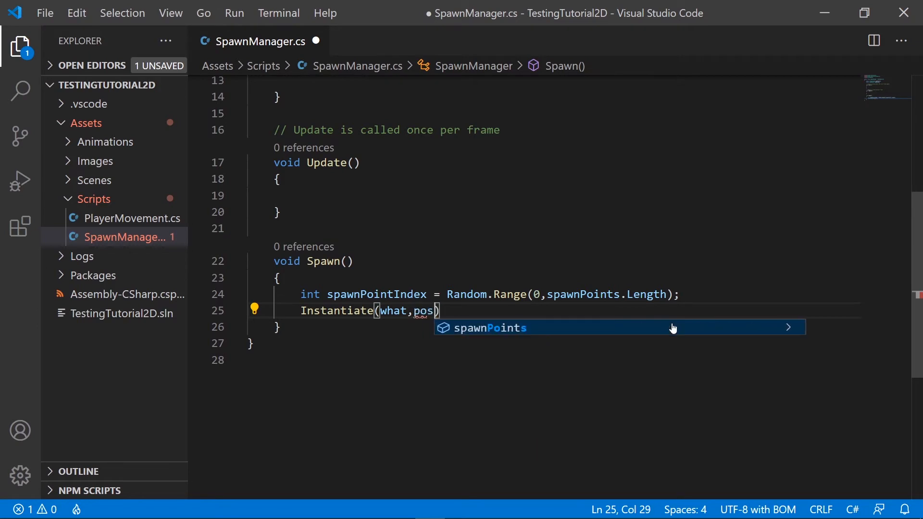
{"action": "type", "text": "ition,"}
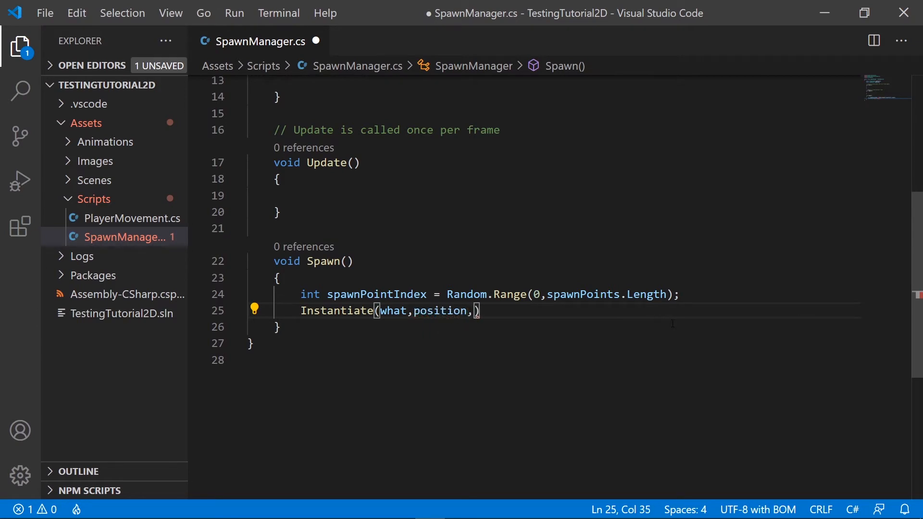
{"action": "type", "text": "rotation"}
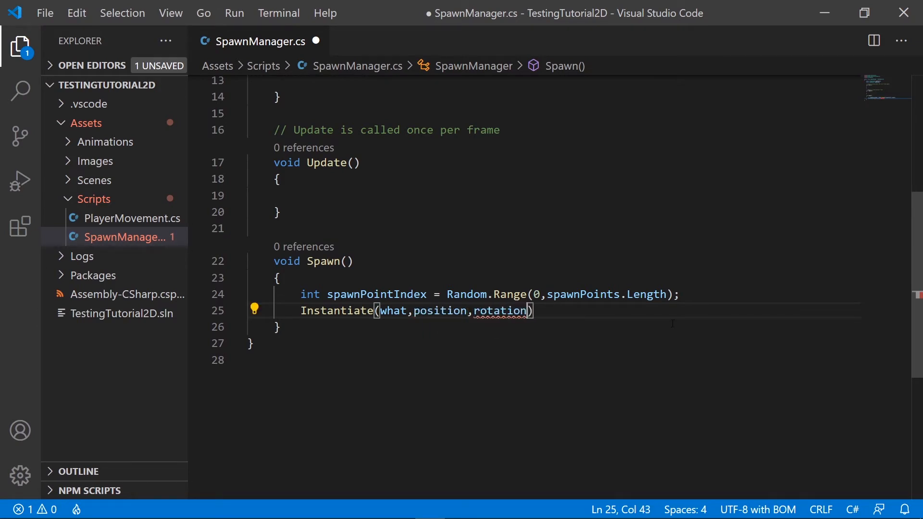
{"action": "type", "text": ");"}
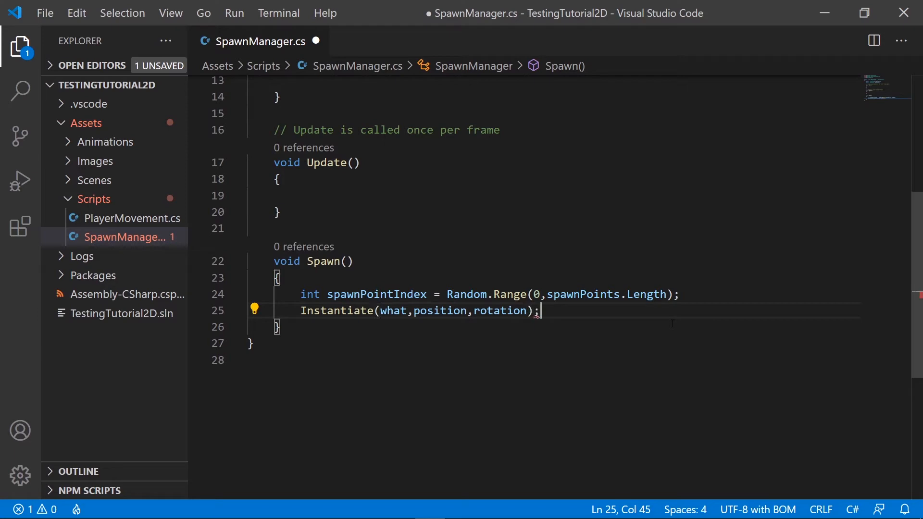
Step: Replace the "what" placeholder in the Instantiate call with the spawnItem field
{"action": "left_click", "coordinate": [406, 311]}
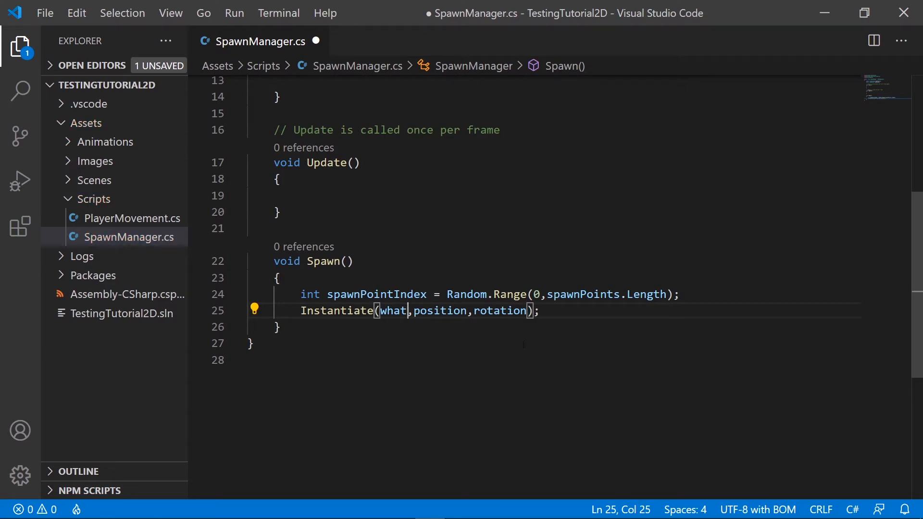
{"action": "scroll", "coordinate": [428, 177], "scroll_direction": "up", "scroll_amount": 5}
{"action": "left_click", "coordinate": [423, 200]}
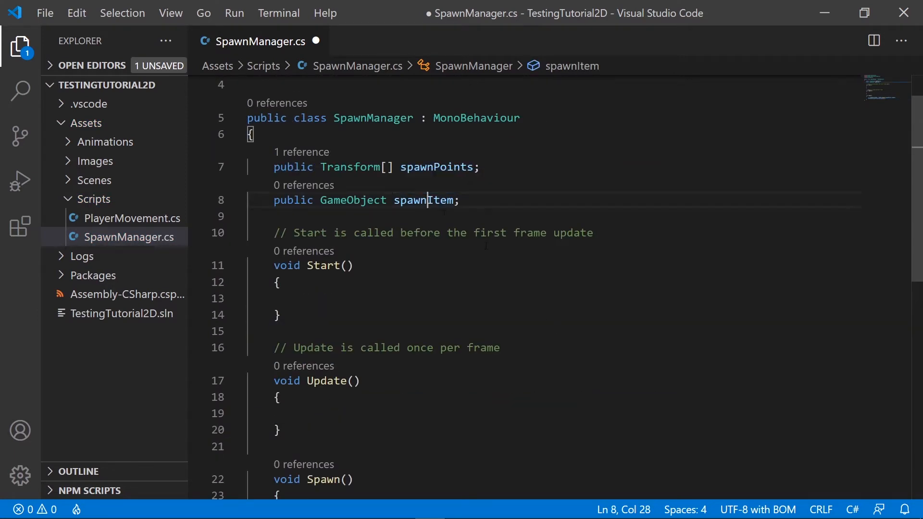
{"action": "scroll", "coordinate": [576, 295], "scroll_direction": "down", "scroll_amount": 3}
{"action": "left_click", "coordinate": [407, 314]}
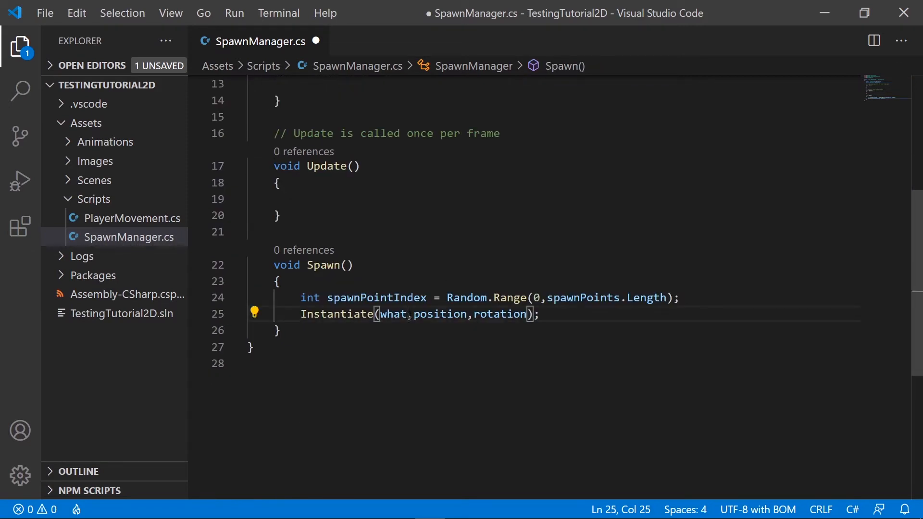
{"action": "key", "text": "BackSpace"}
{"action": "key", "text": "BackSpace"}
{"action": "key", "text": "BackSpace"}
{"action": "key", "text": "BackSpace"}
{"action": "type", "text": "spaw"}
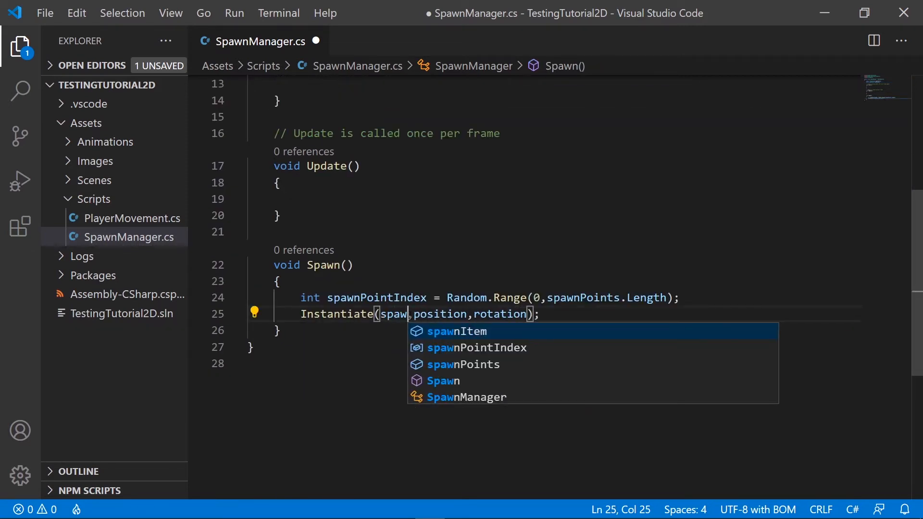
{"action": "key", "text": "Tab"}
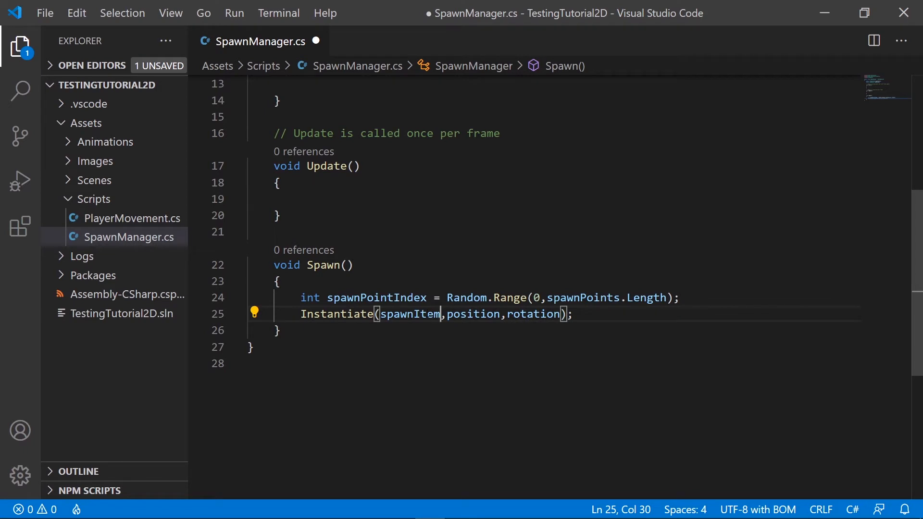
{"action": "double_click", "coordinate": [429, 315]}
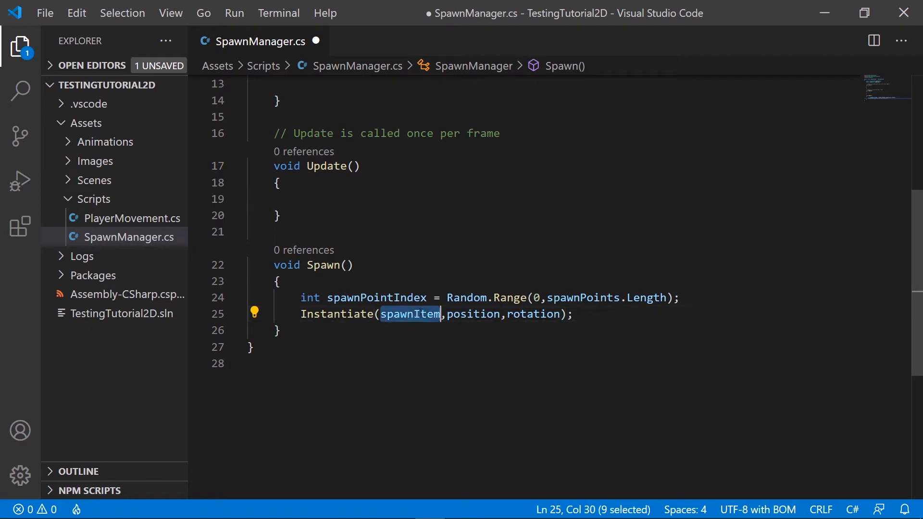
Step: Replace the "position" placeholder in the Instantiate call with the array element spawnPoints[spawnPointIndex]
{"action": "double_click", "coordinate": [478, 315]}
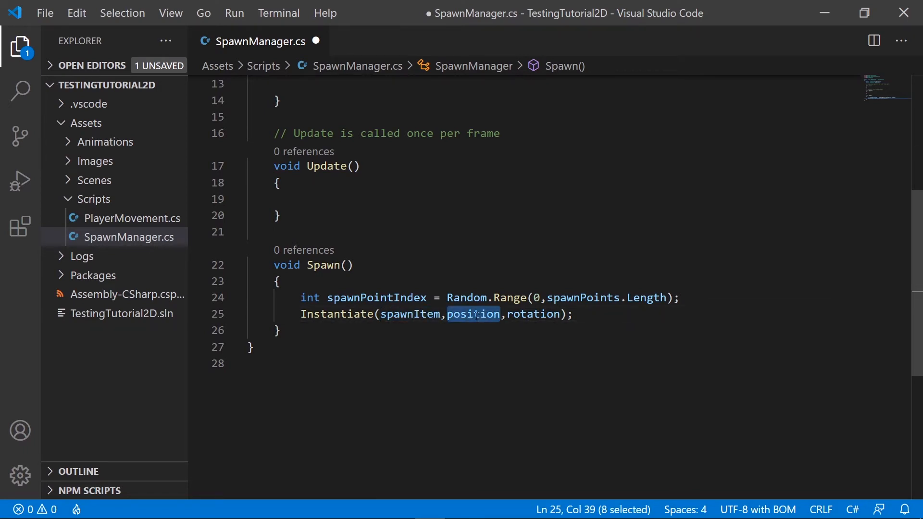
{"action": "key", "text": "BackSpace"}
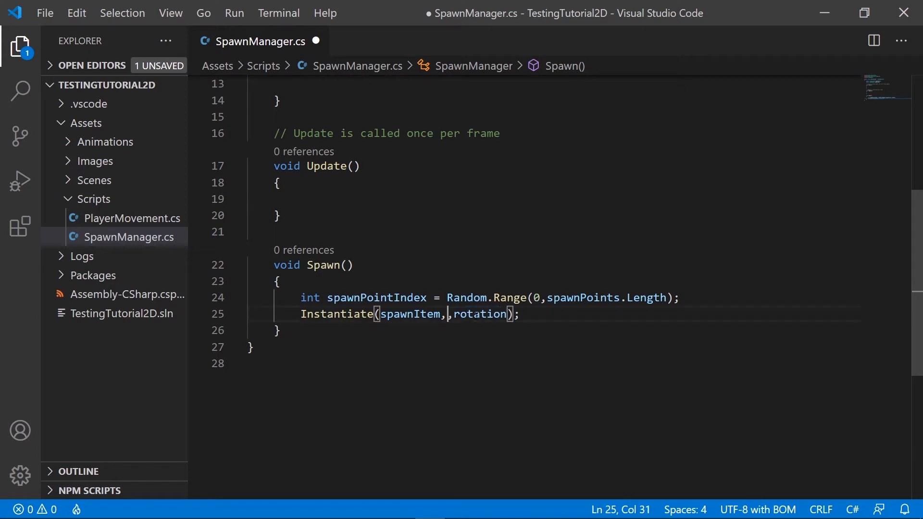
{"action": "type", "text": "spawn"}
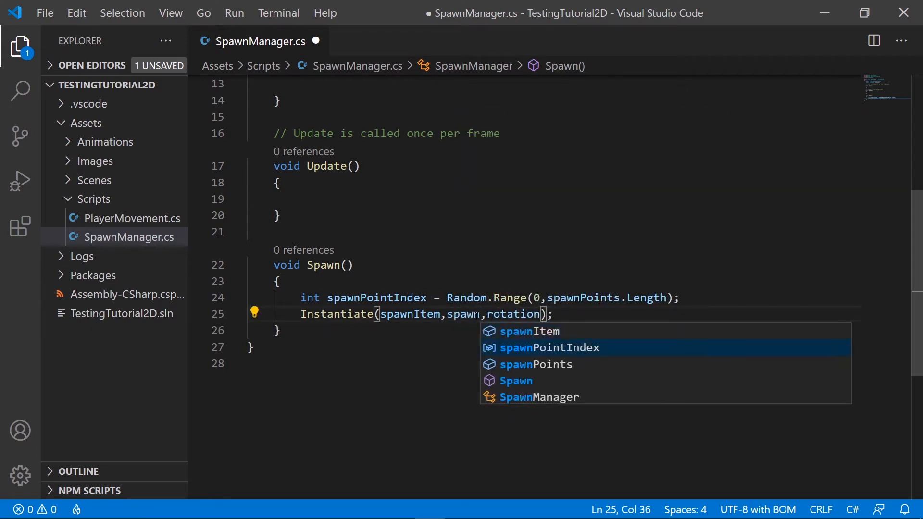
{"action": "key", "text": "Tab"}
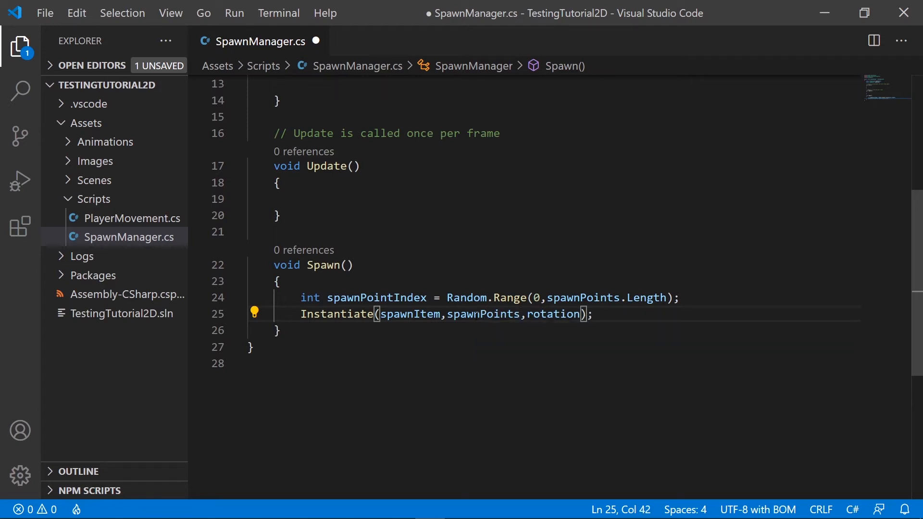
{"action": "type", "text": "[]"}
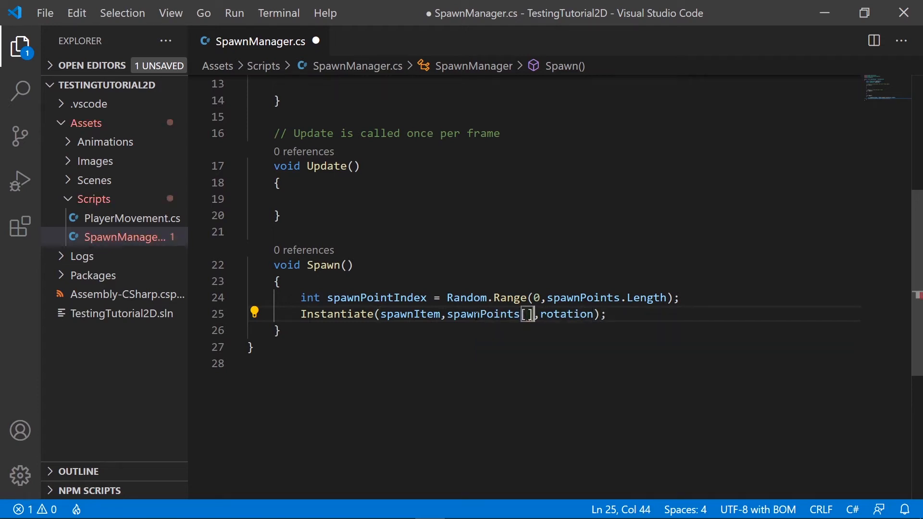
{"action": "key", "text": "Left"}
{"action": "type", "text": "spawn"}
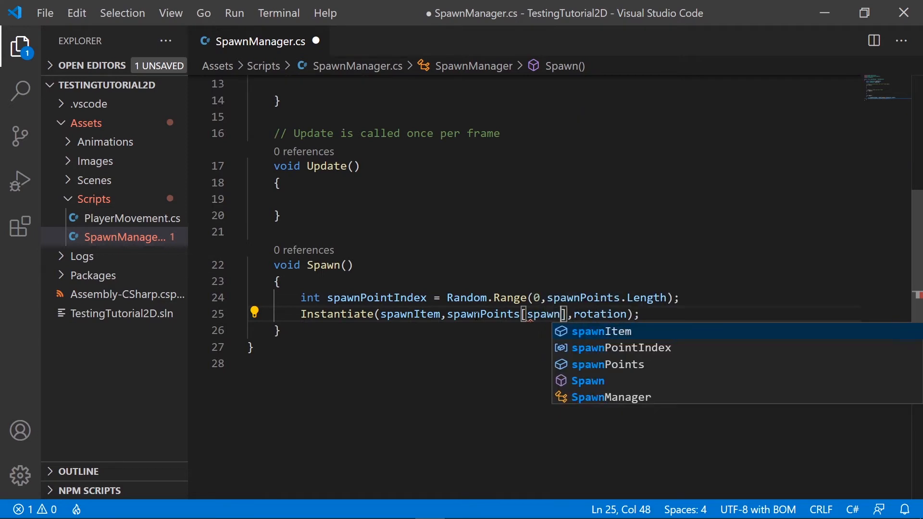
{"action": "key", "text": "Down"}
{"action": "key", "text": "Return"}
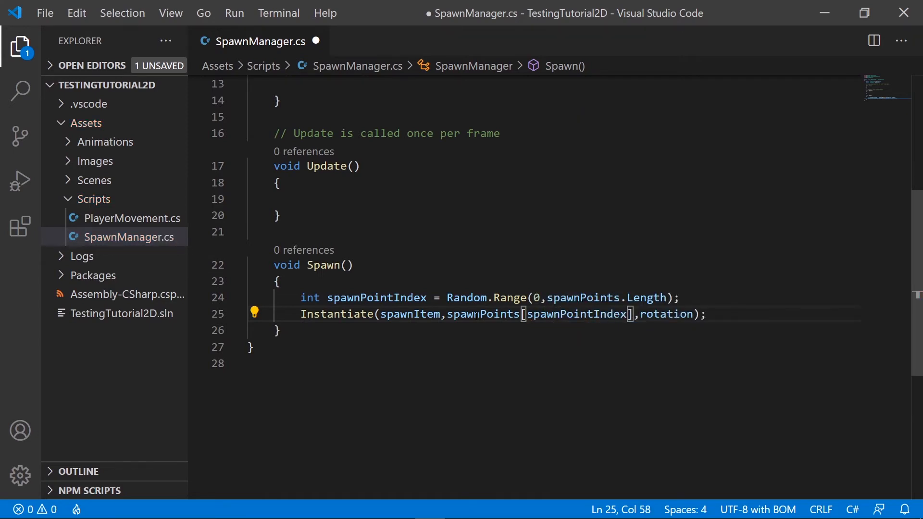
Step: Append the .position property to spawnPoints[spawnPointIndex] in the second argument of the Instantiate call
{"action": "key", "text": "Right"}
{"action": "type", "text": ".p"}
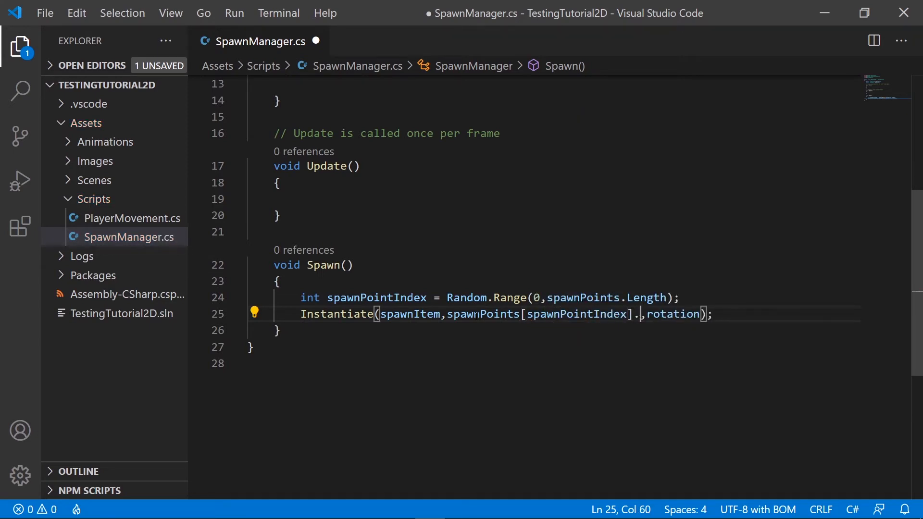
{"action": "type", "text": "o"}
{"action": "key", "text": "BackSpace"}
{"action": "type", "text": "posi"}
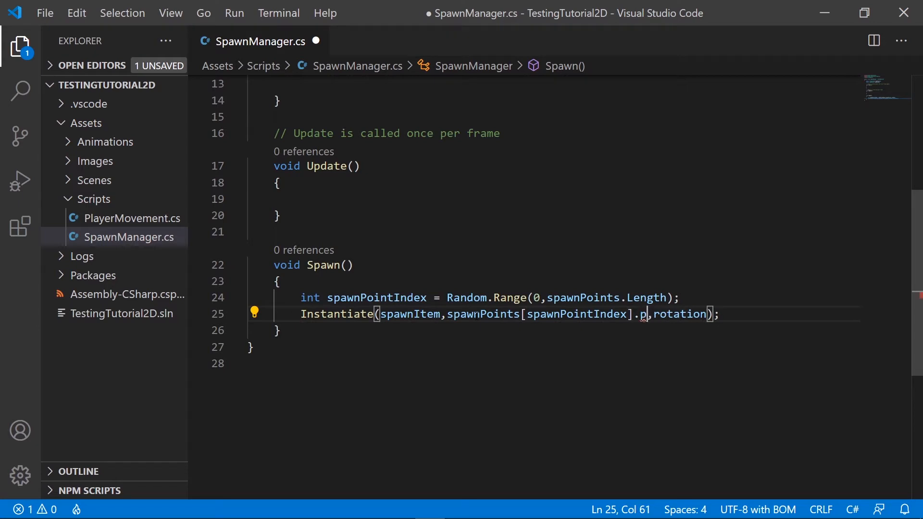
{"action": "type", "text": "tion"}
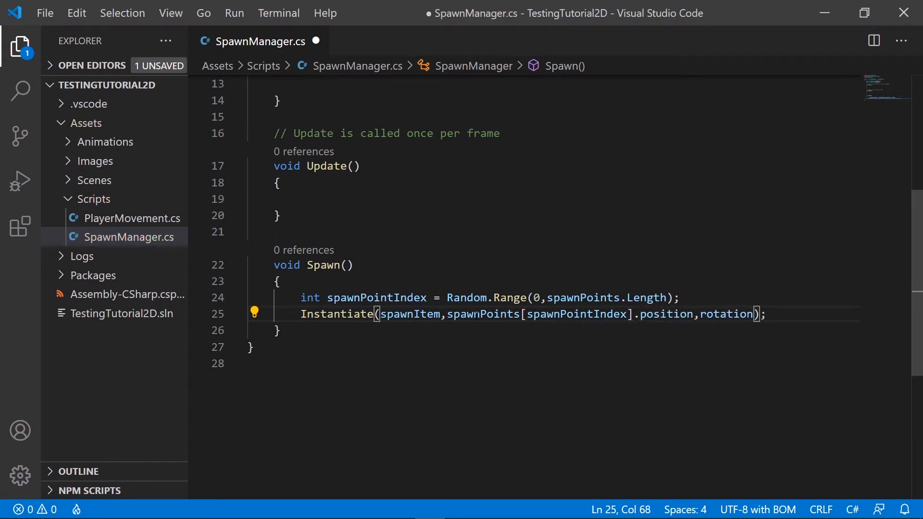
Step: Replace the "rotation" placeholder with a copy of the spawnPoints[spawnPointIndex].position argument
{"action": "double_click", "coordinate": [716, 315]}
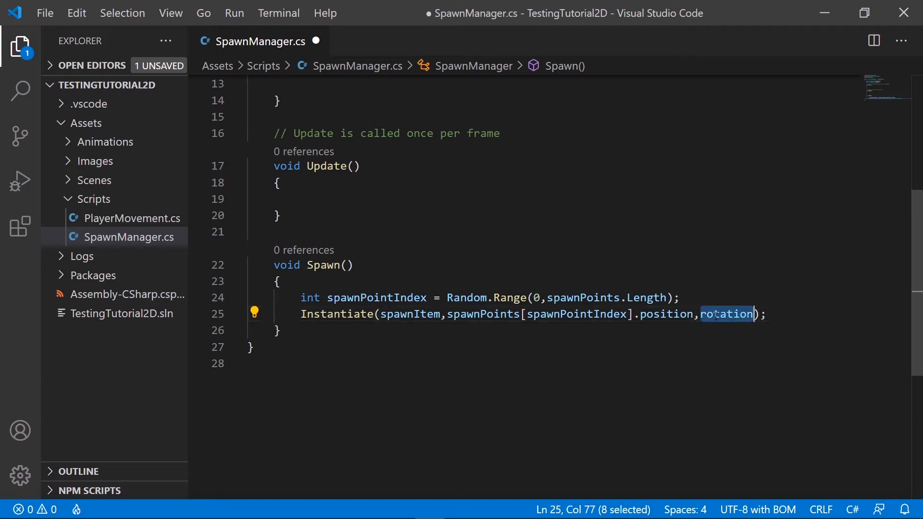
{"action": "left_click_drag", "start_coordinate": [694, 315], "coordinate": [449, 315]}
{"action": "key", "text": "ctrl+c"}
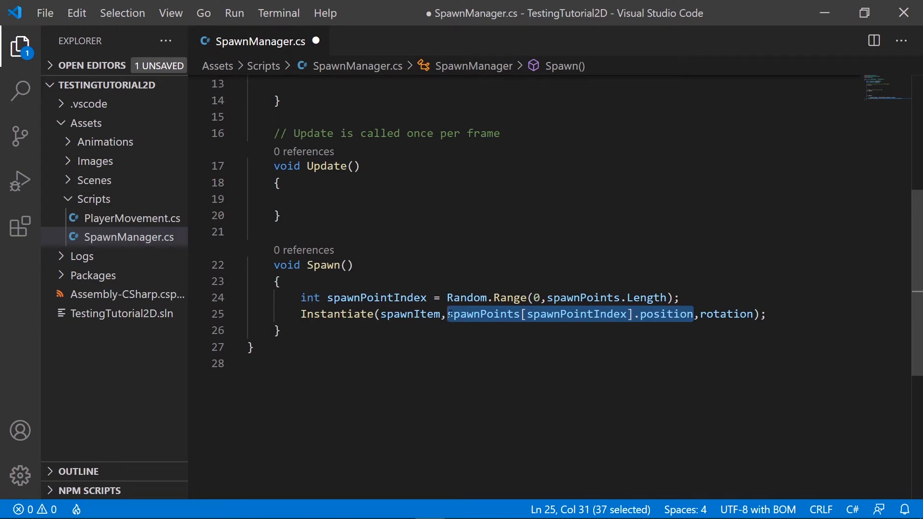
{"action": "double_click", "coordinate": [725, 315]}
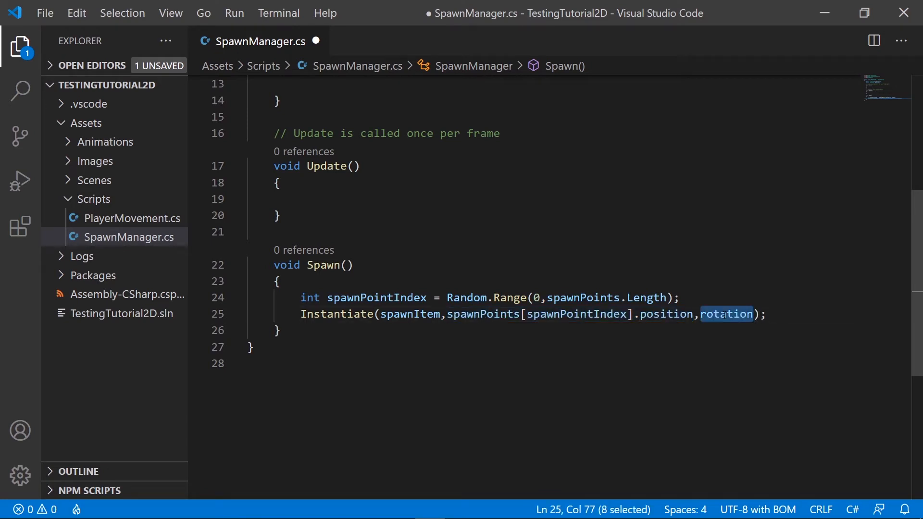
{"action": "key", "text": "ctrl+v"}
Step: Change the property in the third Instantiate argument to rotation and save the SpawnManager script
{"action": "left_click_drag", "start_coordinate": [592, 494], "coordinate": [619, 495]}
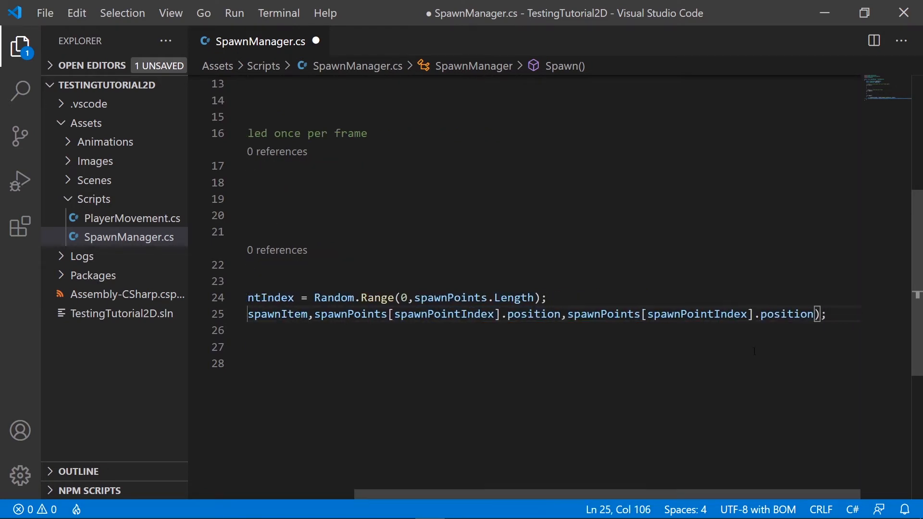
{"action": "double_click", "coordinate": [789, 315]}
{"action": "type", "text": "rotato"}
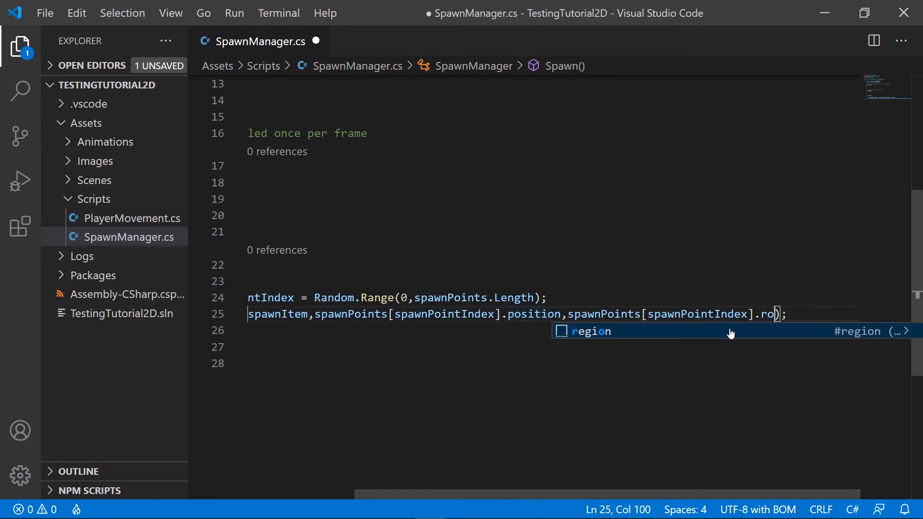
{"action": "key", "text": "BackSpace"}
{"action": "type", "text": "ion"}
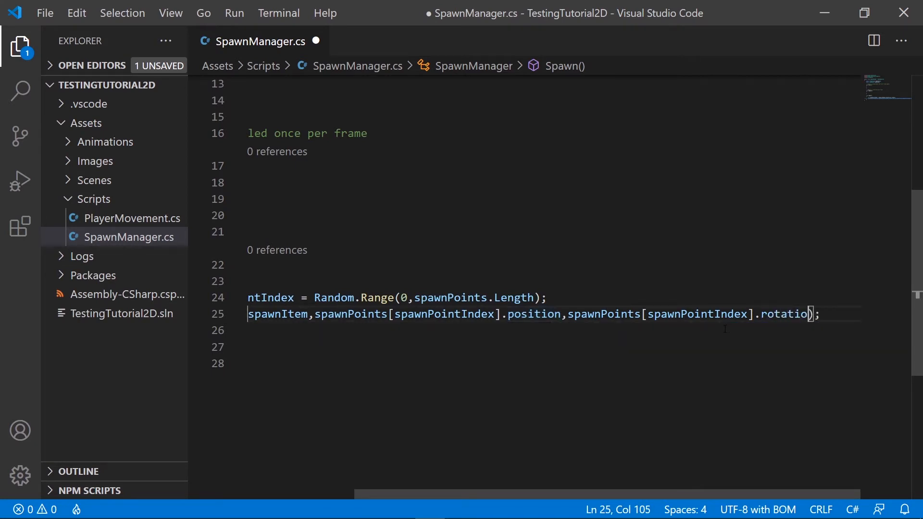
{"action": "key", "text": "ctrl+s"}
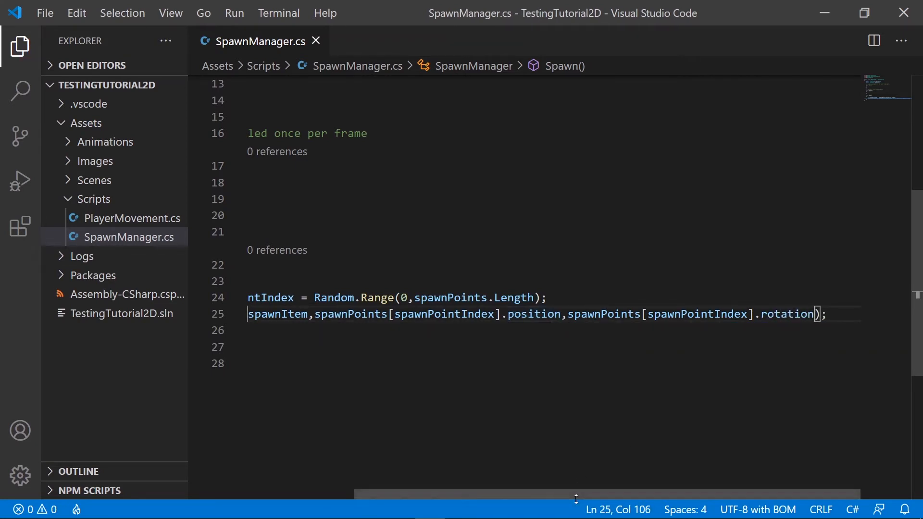
{"action": "left_click_drag", "start_coordinate": [581, 493], "coordinate": [472, 492]}
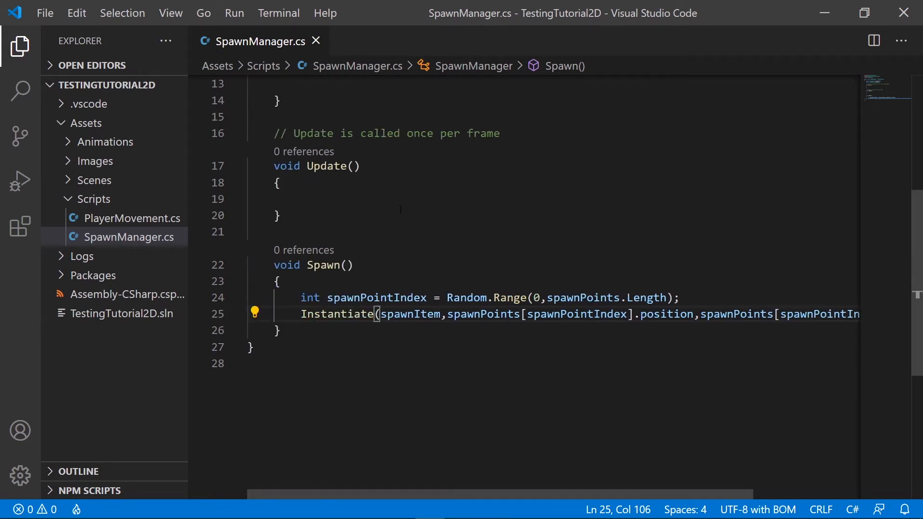
Step: Switch to the Unity editor and set the size of the SpawnManager object's Spawn Points array to 4
{"action": "scroll", "coordinate": [401, 210], "scroll_direction": "up", "scroll_amount": 1}
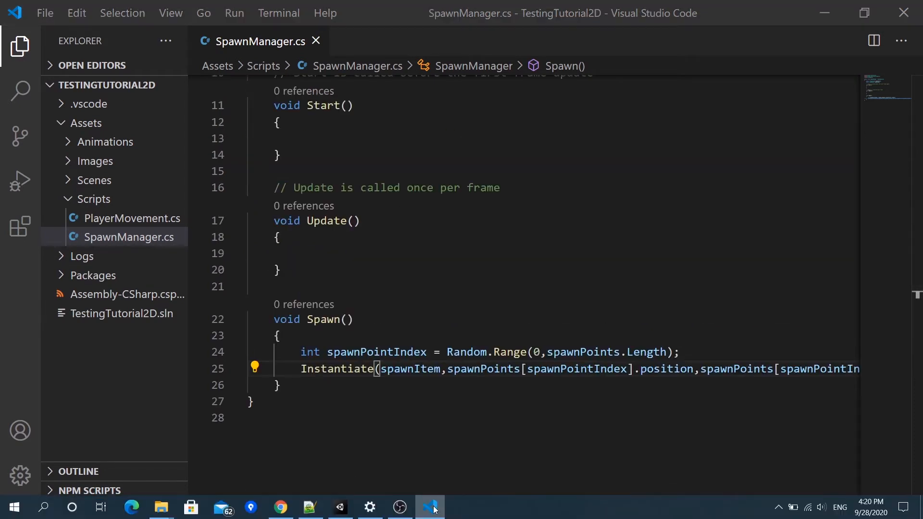
{"action": "left_click", "coordinate": [434, 510]}
{"action": "left_click", "coordinate": [480, 249]}
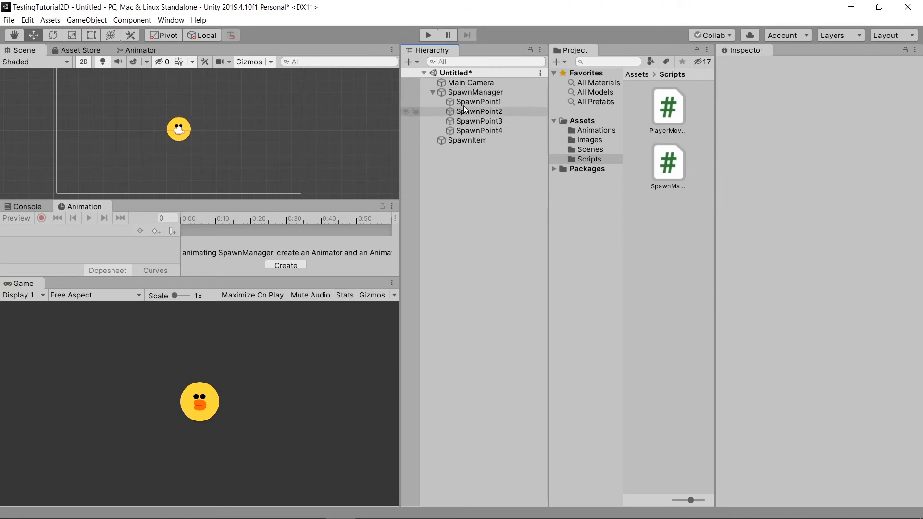
{"action": "left_click", "coordinate": [475, 92]}
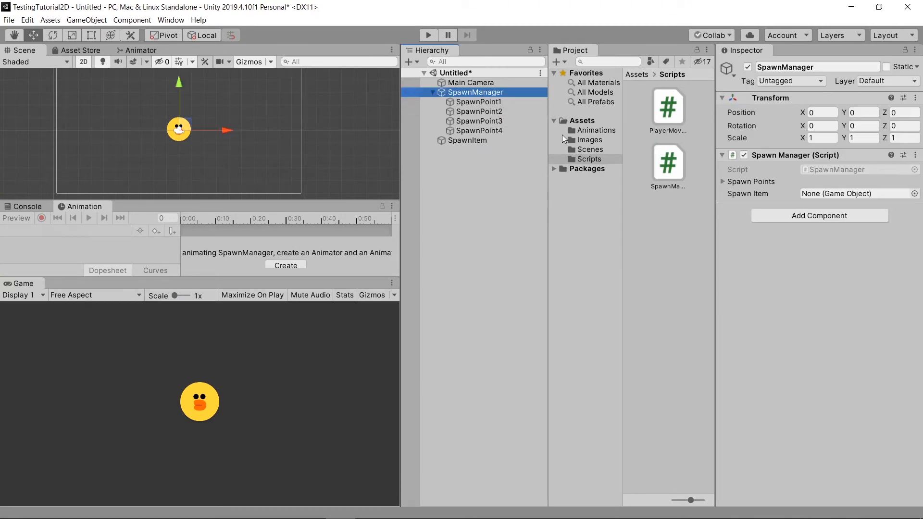
{"action": "left_click", "coordinate": [724, 182]}
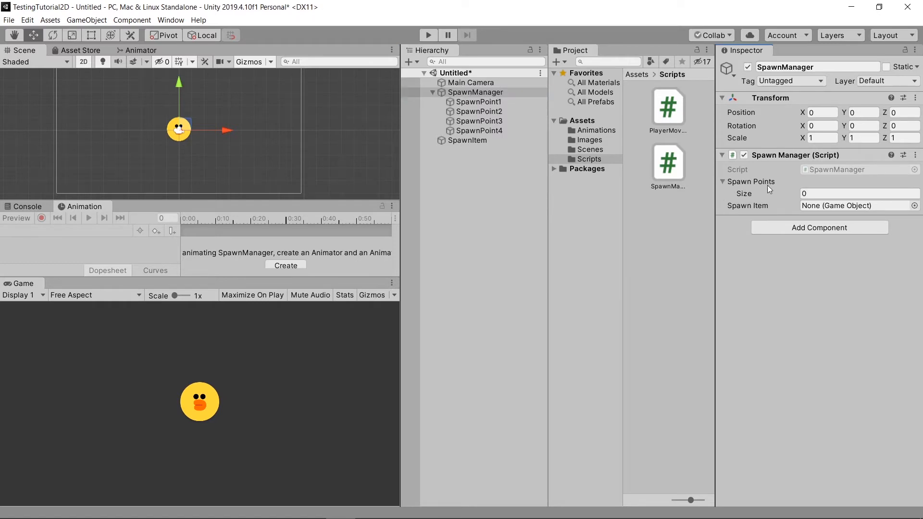
{"action": "left_click", "coordinate": [782, 198]}
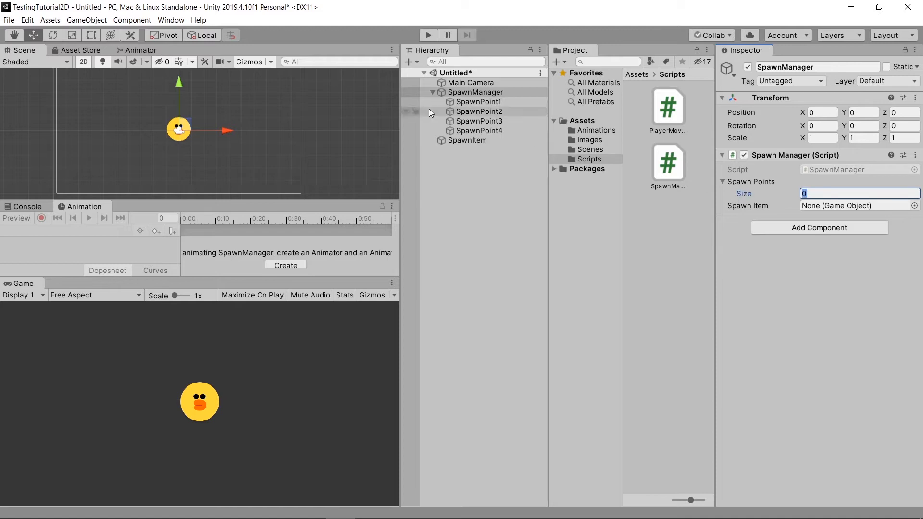
{"action": "left_click", "coordinate": [478, 101]}
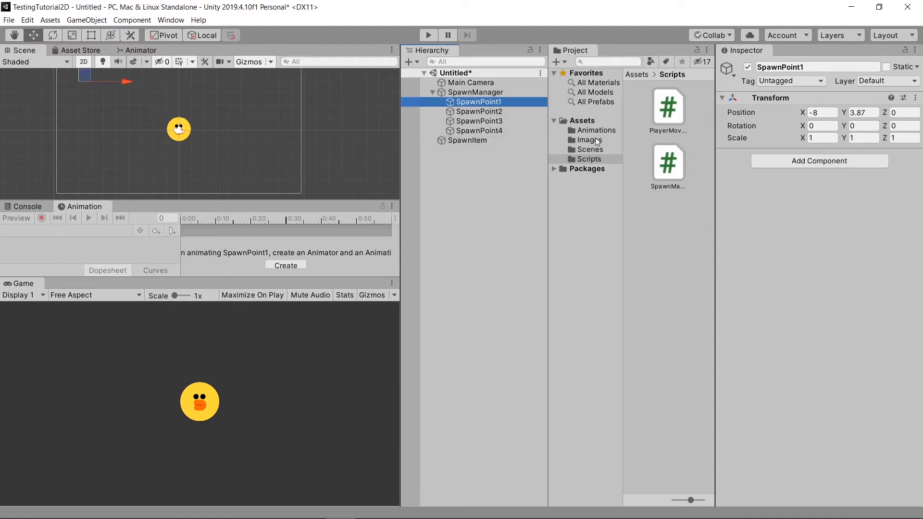
{"action": "left_click", "coordinate": [475, 92]}
{"action": "left_click", "coordinate": [822, 195]}
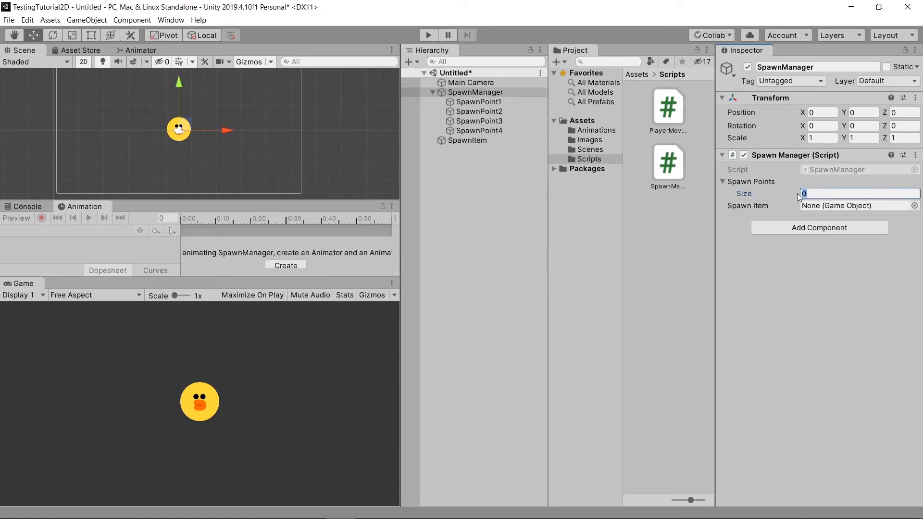
{"action": "type", "text": "4"}
{"action": "key", "text": "Return"}
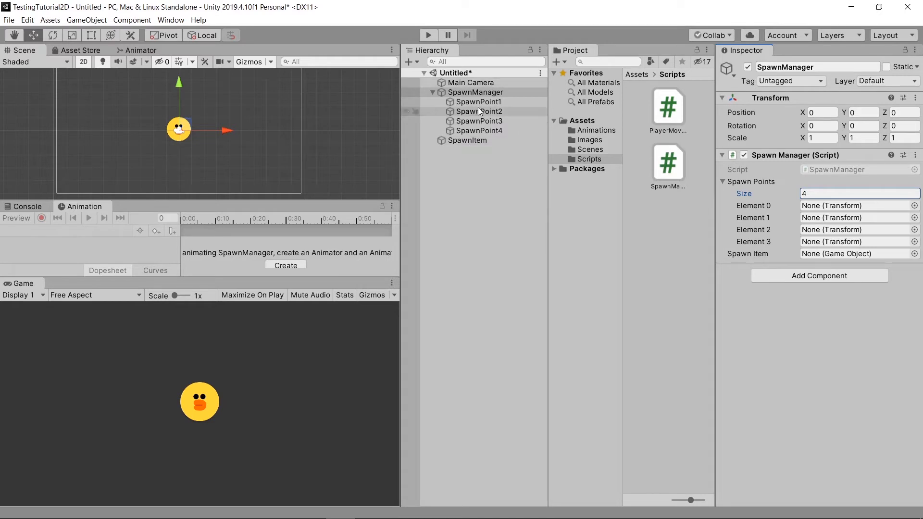
Step: Assign SpawnPoint1 through SpawnPoint4 to Elements 0 to 3 of Spawn Points, and the SpawnItem object to Spawn Item
{"action": "left_click_drag", "start_coordinate": [482, 100], "coordinate": [847, 212]}
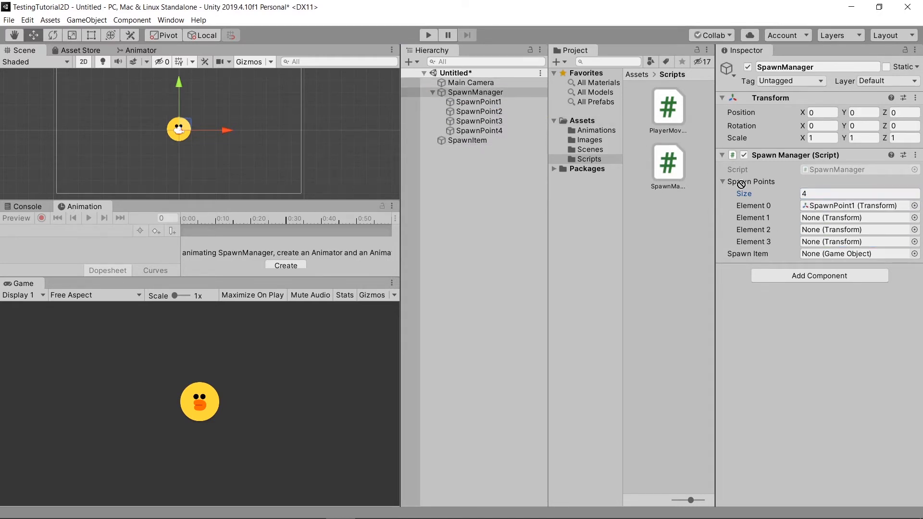
{"action": "left_click_drag", "start_coordinate": [741, 184], "coordinate": [821, 215]}
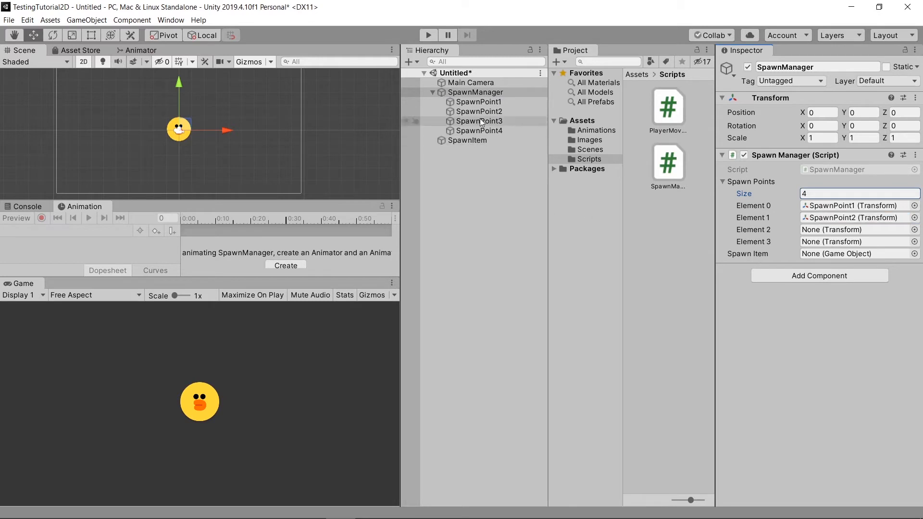
{"action": "left_click_drag", "start_coordinate": [482, 122], "coordinate": [851, 234]}
{"action": "left_click_drag", "start_coordinate": [480, 130], "coordinate": [841, 243]}
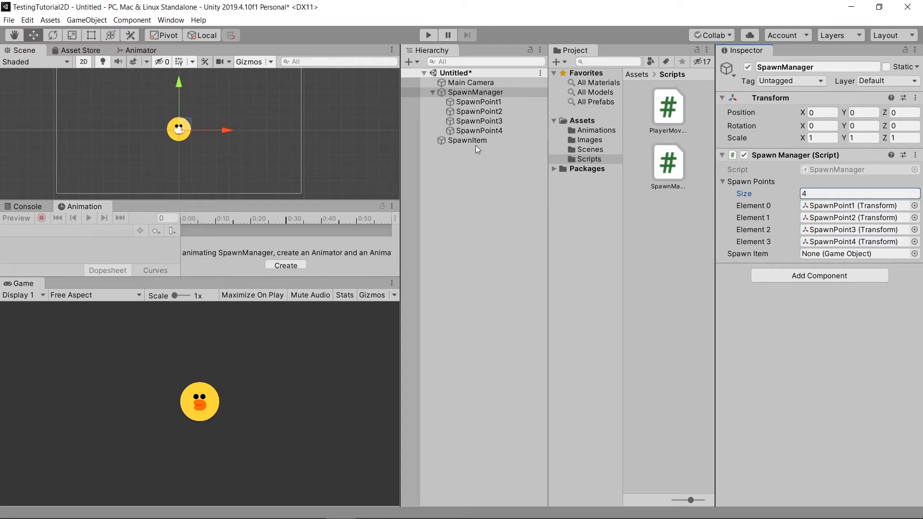
{"action": "left_click_drag", "start_coordinate": [473, 142], "coordinate": [846, 255]}
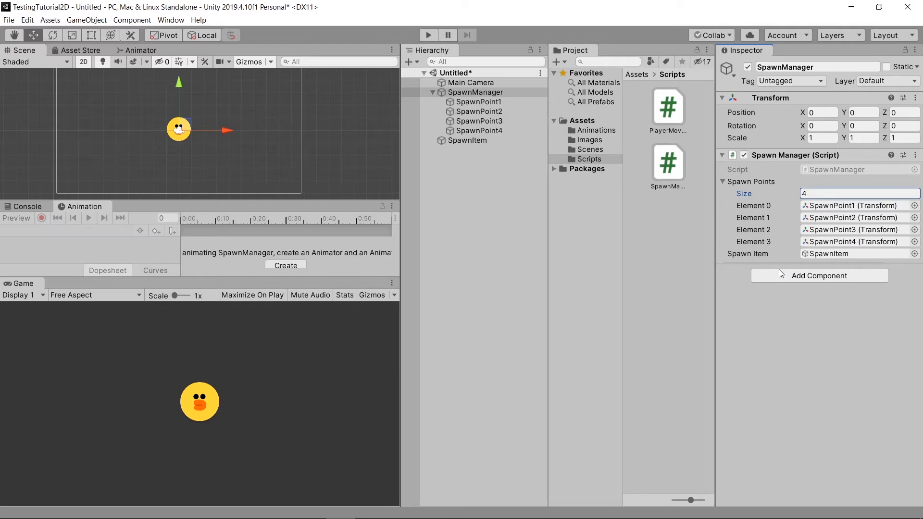
Step: Test the scene in Play mode, viewing the whole camera frame in the Scene view, and stop it
{"action": "left_click", "coordinate": [429, 36]}
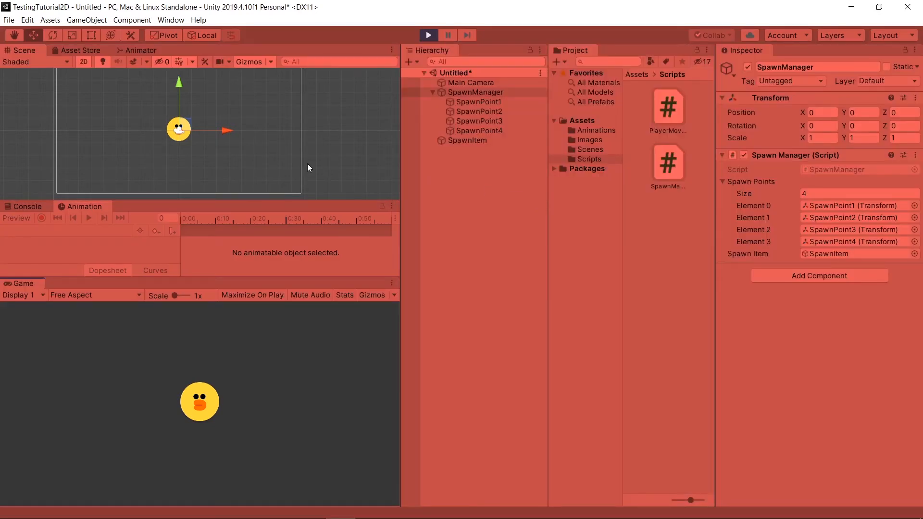
{"action": "scroll", "coordinate": [307, 164], "scroll_direction": "down", "scroll_amount": 3}
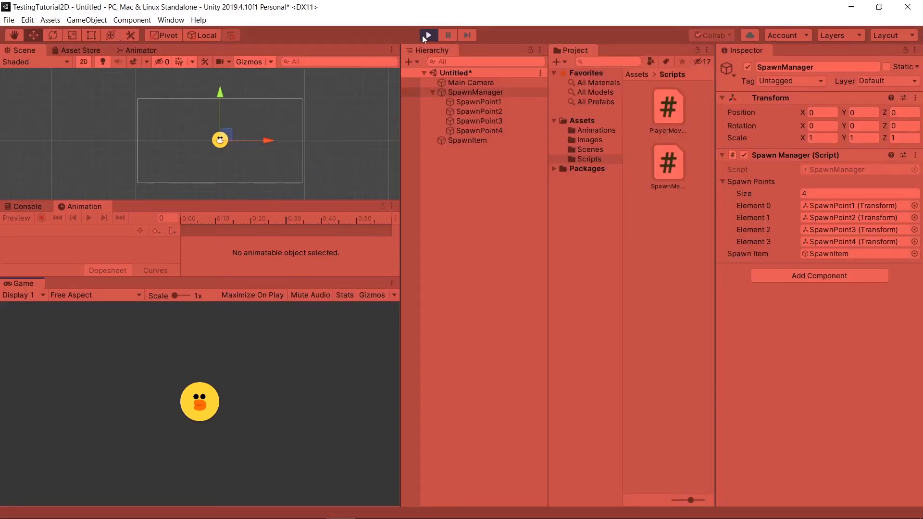
{"action": "left_click", "coordinate": [428, 36]}
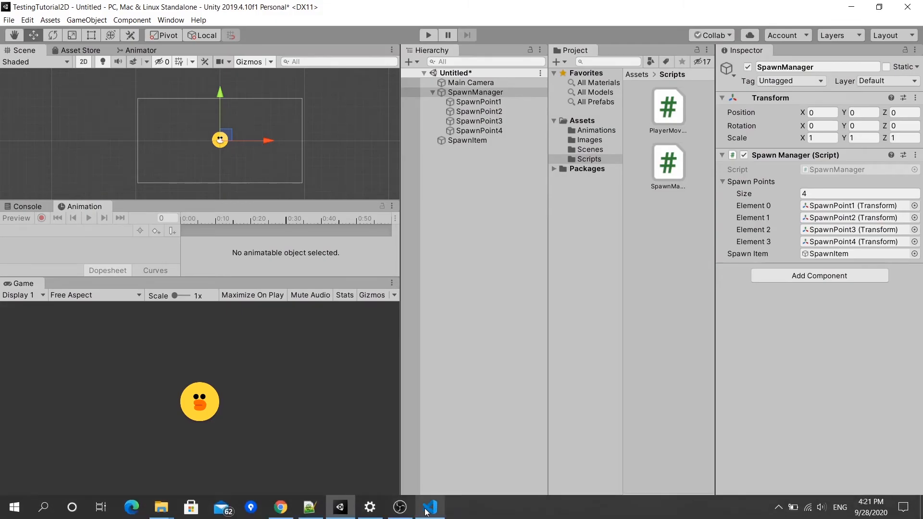
Step: Switch to Visual Studio Code, call Spawn(); inside the Start method of the SpawnManager script, and save it
{"action": "left_click", "coordinate": [427, 513]}
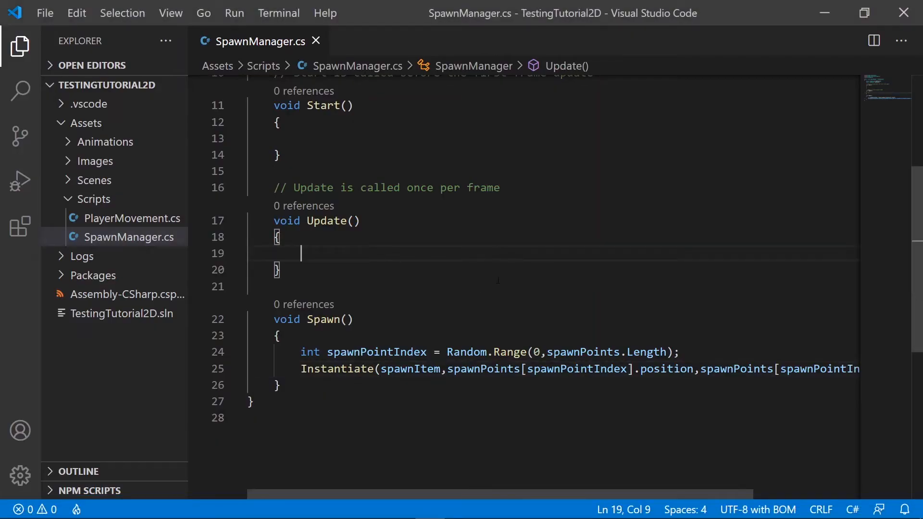
{"action": "scroll", "coordinate": [498, 280], "scroll_direction": "up", "scroll_amount": 2}
{"action": "scroll", "coordinate": [502, 298], "scroll_direction": "down", "scroll_amount": 3}
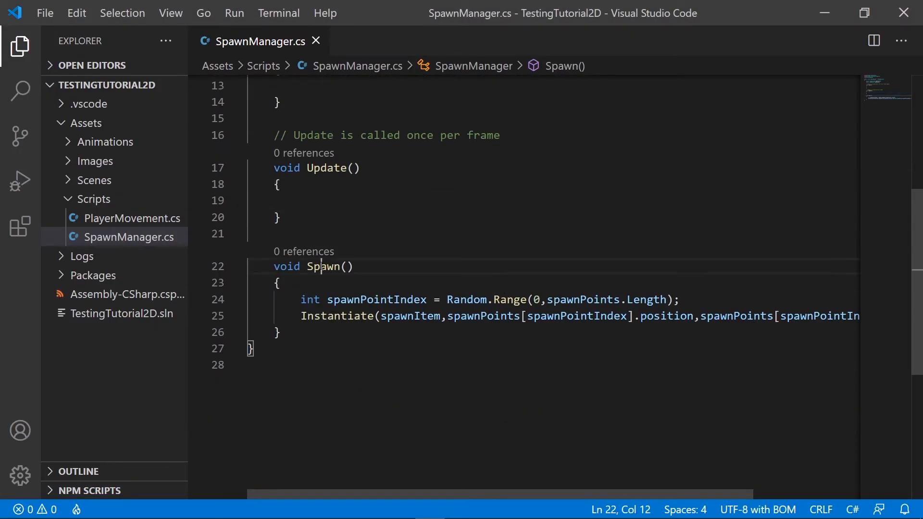
{"action": "double_click", "coordinate": [319, 267]}
{"action": "scroll", "coordinate": [452, 272], "scroll_direction": "up", "scroll_amount": 2}
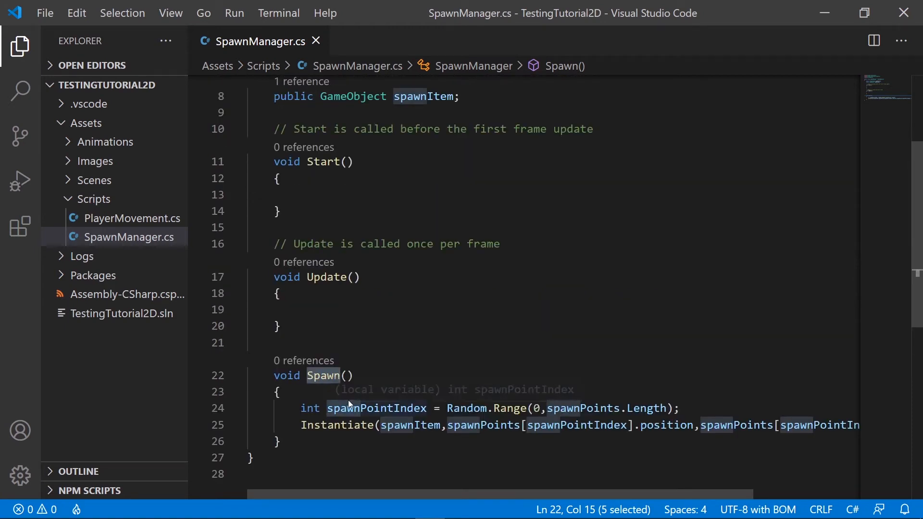
{"action": "left_click", "coordinate": [324, 196]}
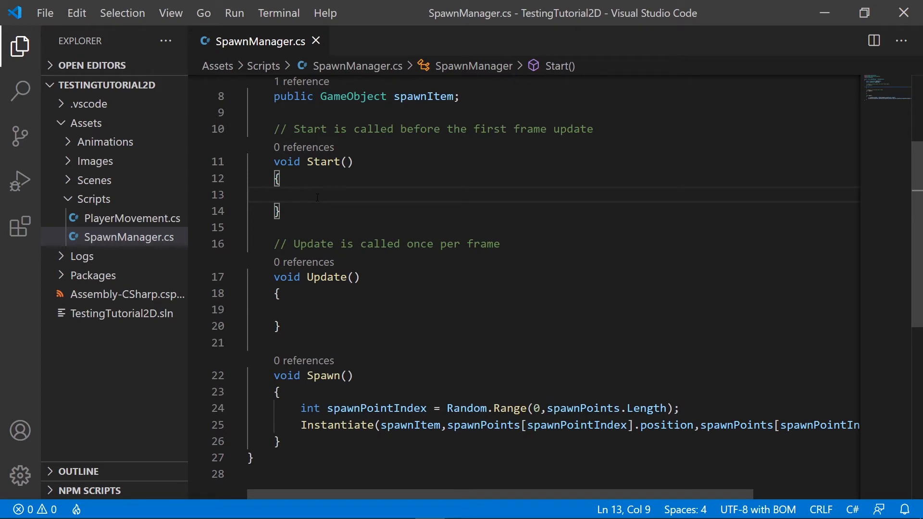
{"action": "type", "text": "spaw"}
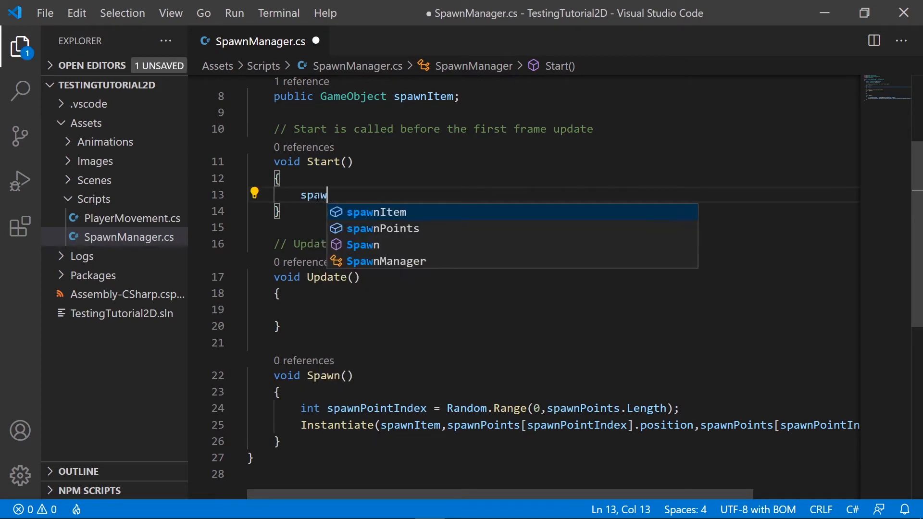
{"action": "key", "text": "Return"}
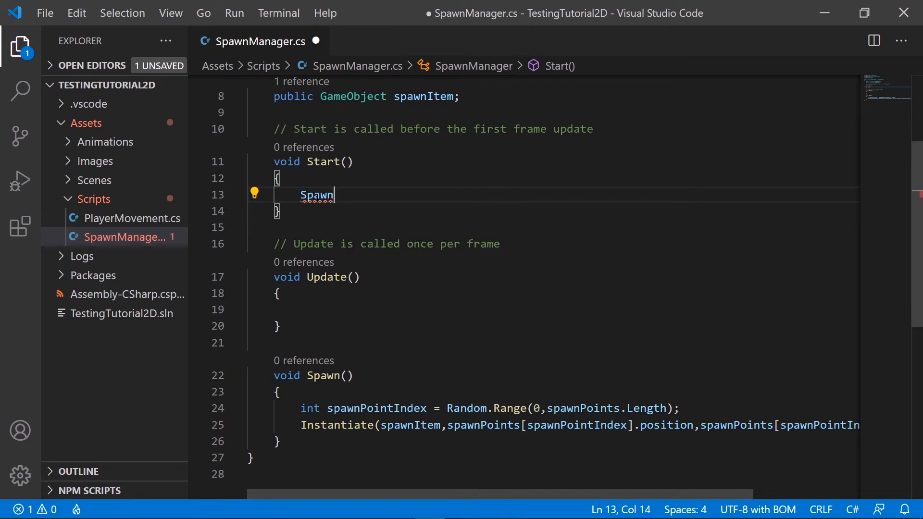
{"action": "type", "text": "();"}
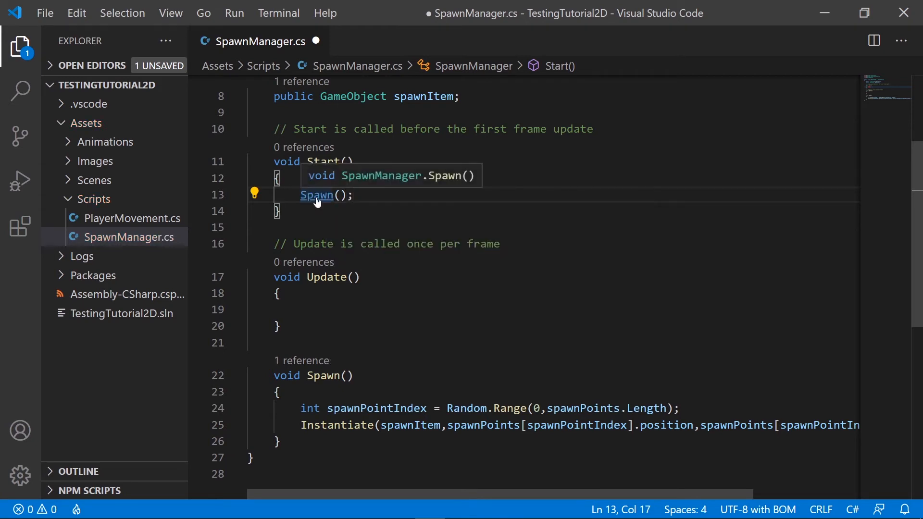
{"action": "key", "text": "ctrl+s"}
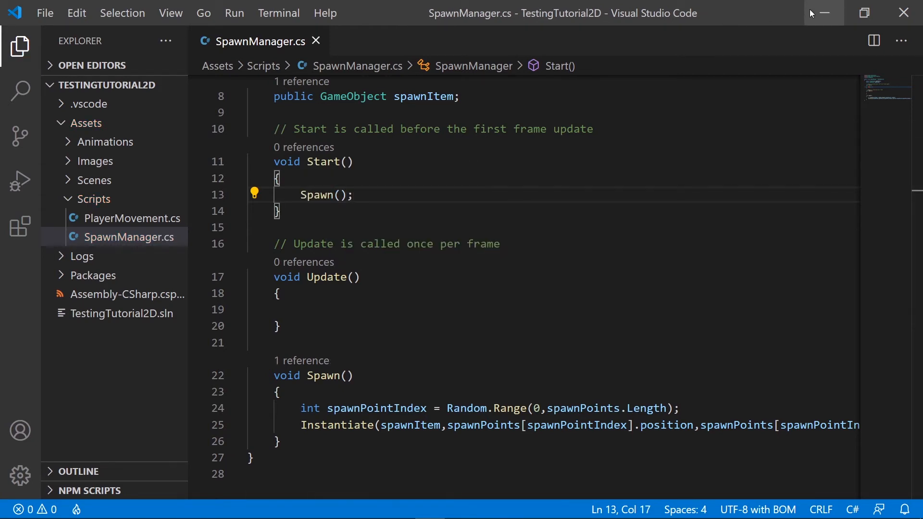
Step: Switch to the Unity editor and deactivate the SpawnItem object in the scene
{"action": "left_click", "coordinate": [823, 12]}
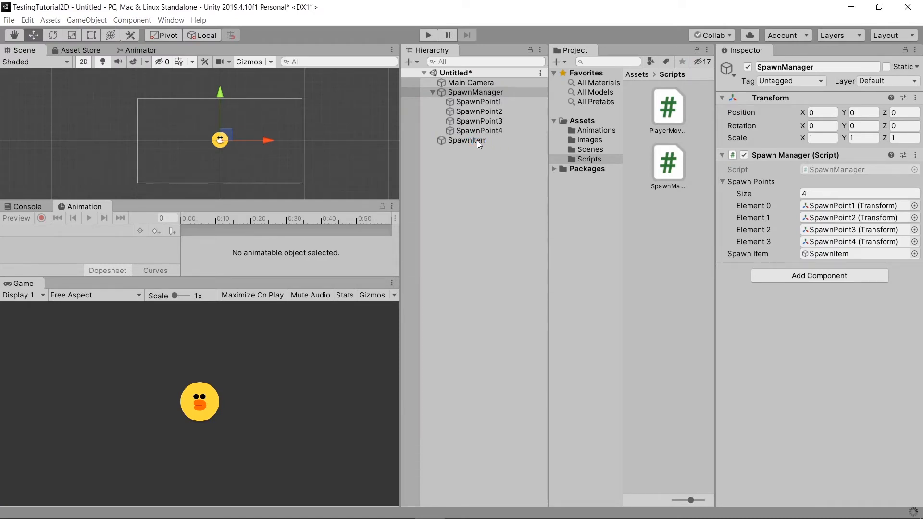
{"action": "left_click", "coordinate": [477, 141]}
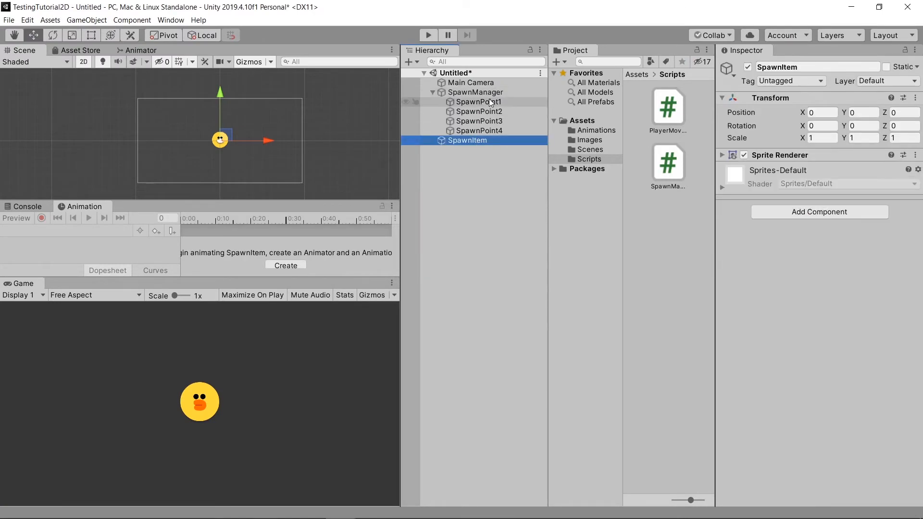
{"action": "left_click", "coordinate": [748, 67]}
Step: Test the scene in Play mode, activate the spawned SpawnItem(Clone) object, and stop the test
{"action": "left_click", "coordinate": [428, 34]}
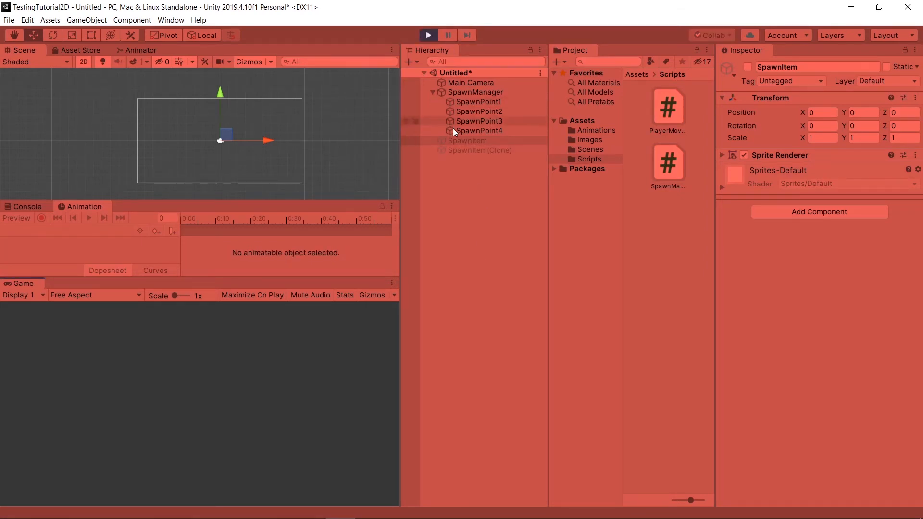
{"action": "left_click", "coordinate": [470, 150]}
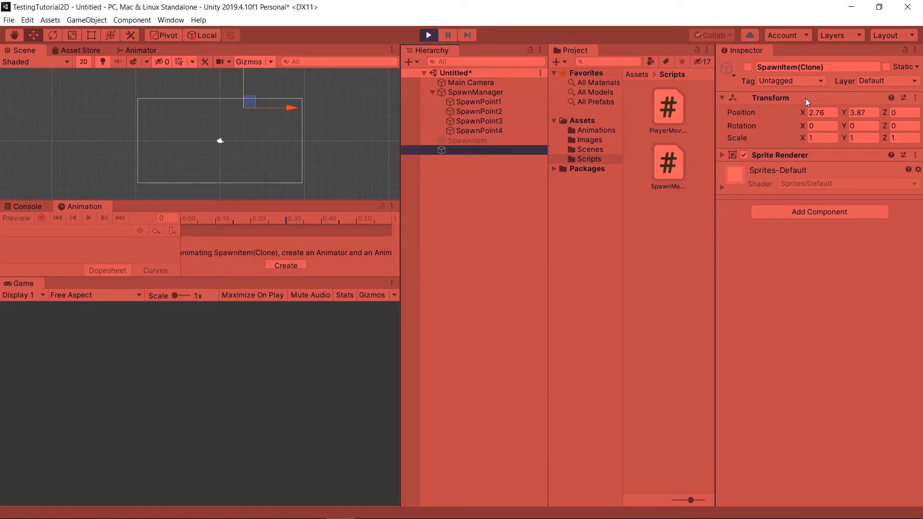
{"action": "left_click", "coordinate": [748, 67]}
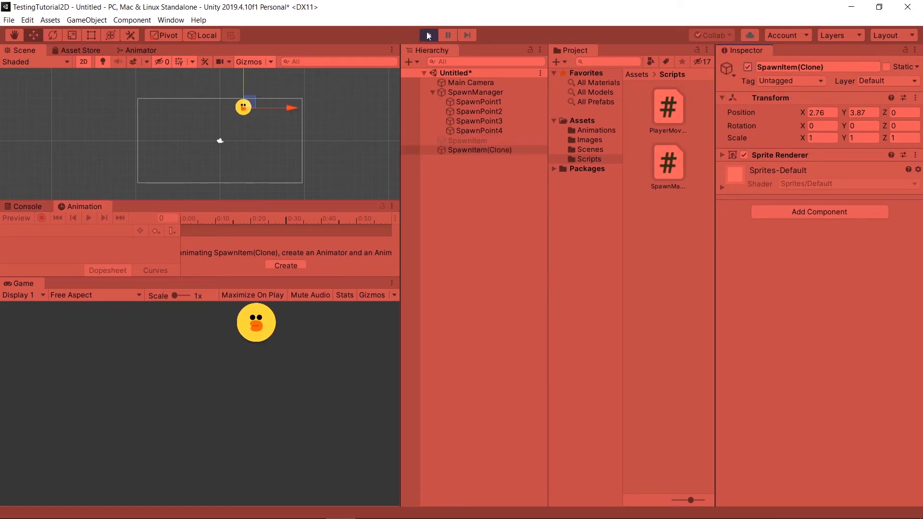
{"action": "left_click", "coordinate": [469, 140]}
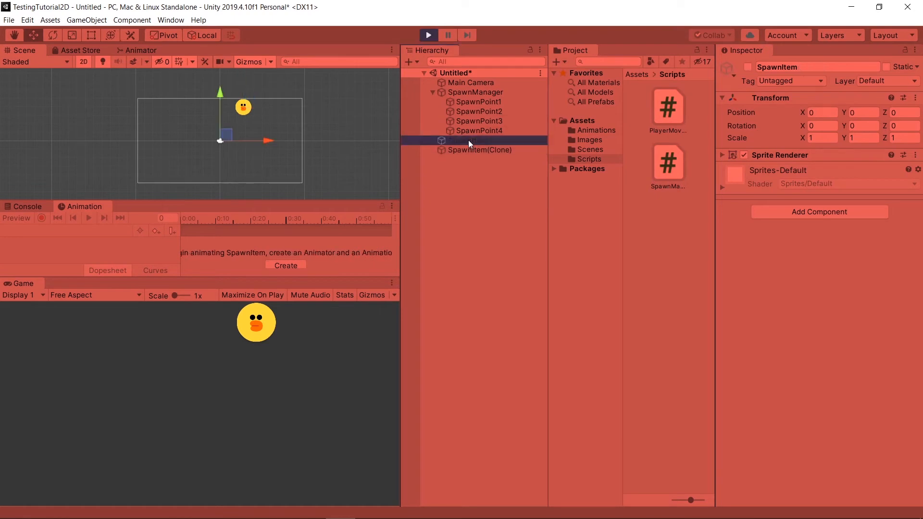
{"action": "left_click", "coordinate": [429, 35]}
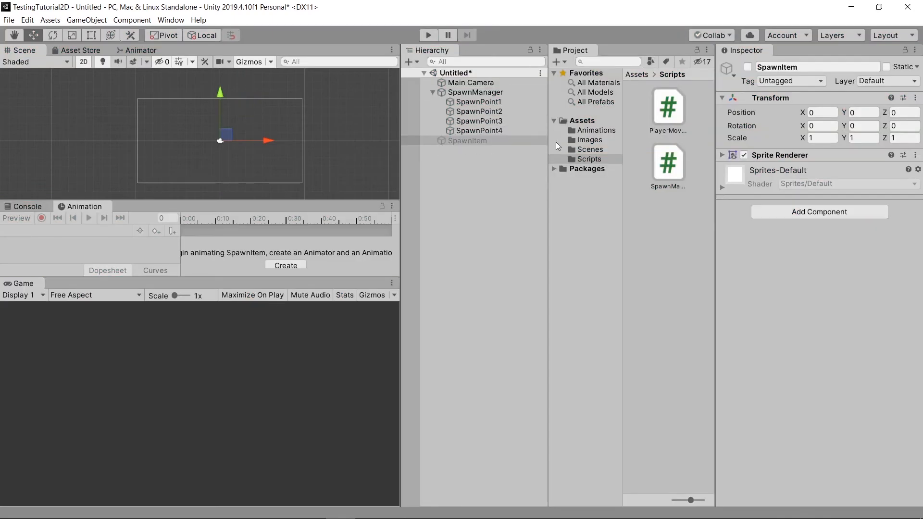
Step: Reactivate the SpawnItem object and create a folder named Prefabs in Assets
{"action": "left_click", "coordinate": [748, 66]}
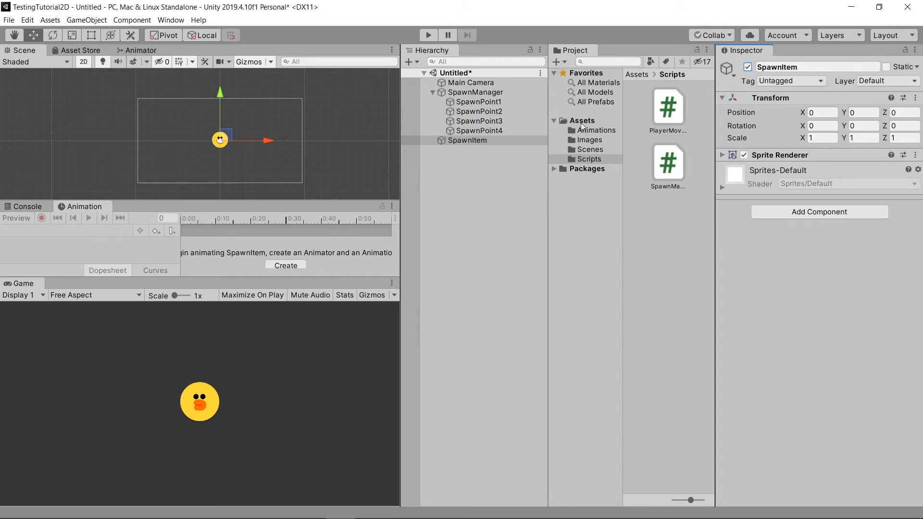
{"action": "left_click", "coordinate": [587, 121]}
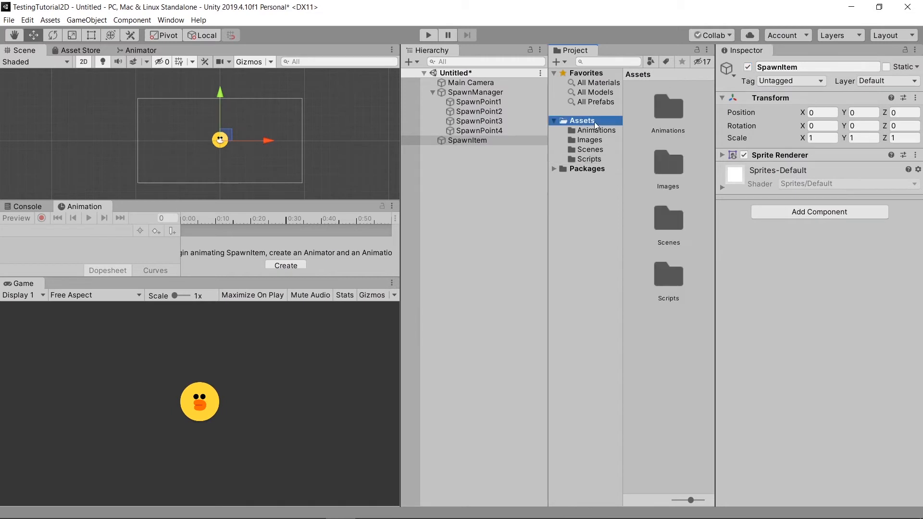
{"action": "right_click", "coordinate": [697, 141]}
{"action": "mouse_move", "coordinate": [721, 148]}
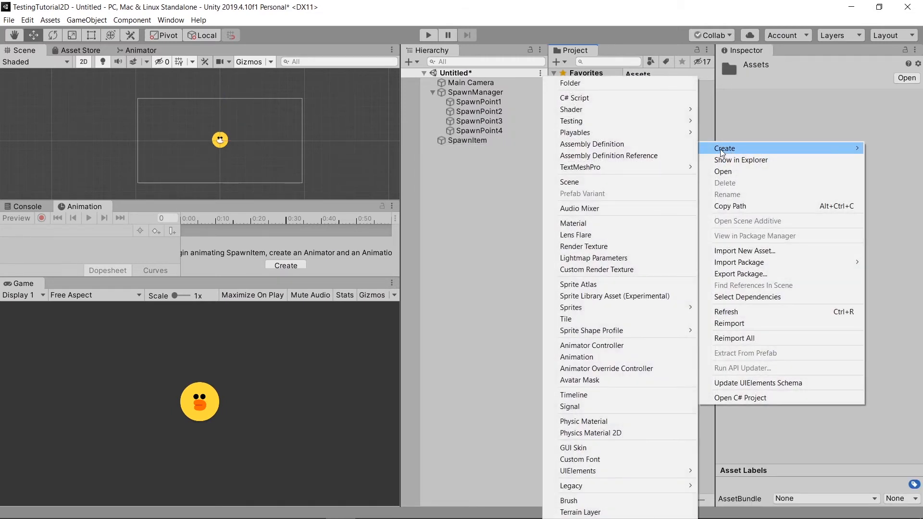
{"action": "left_click", "coordinate": [657, 92]}
{"action": "type", "text": "Pr"}
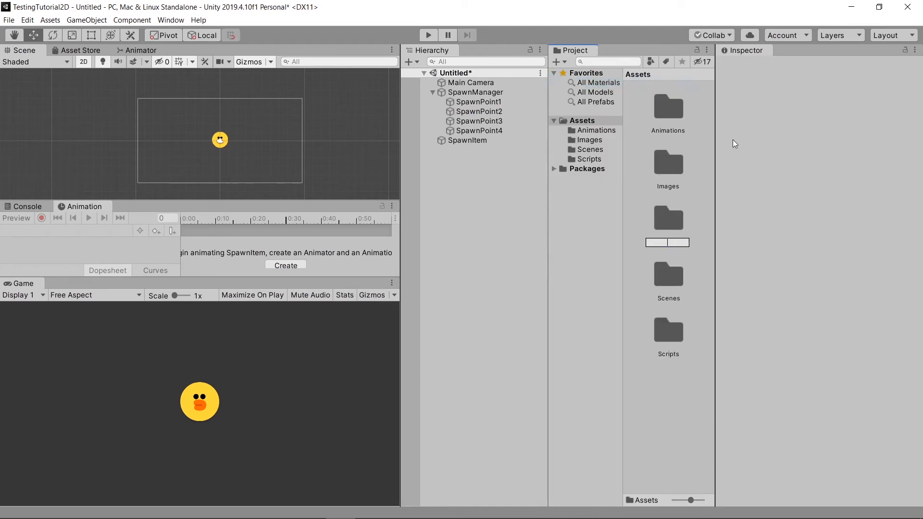
{"action": "type", "text": "efabs"}
{"action": "key", "text": "Return"}
Step: Open the Prefabs folder and turn the SpawnItem scene object into a prefab stored there
{"action": "double_click", "coordinate": [668, 220]}
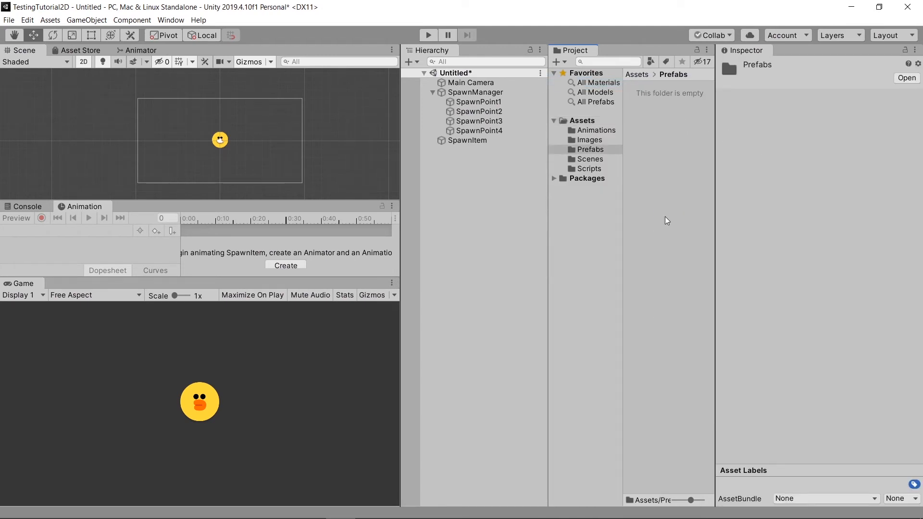
{"action": "left_click", "coordinate": [480, 143]}
{"action": "left_click_drag", "start_coordinate": [479, 142], "coordinate": [681, 130]}
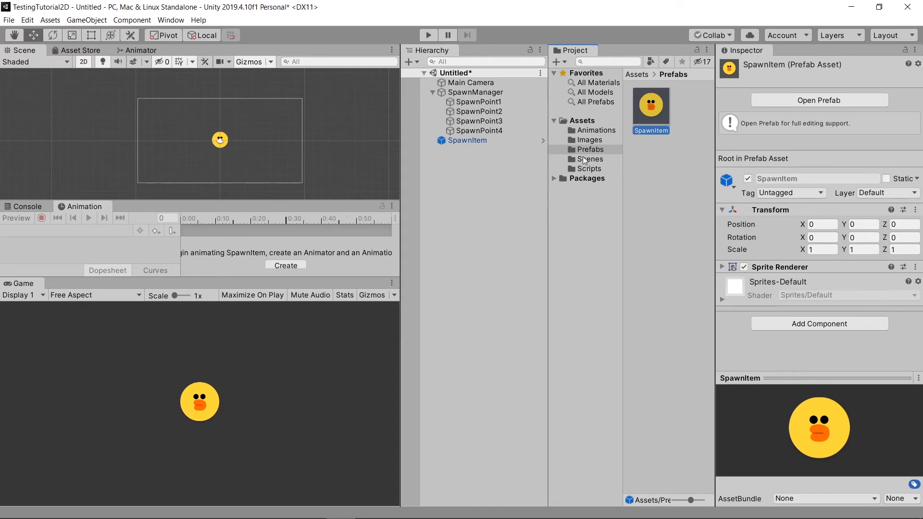
Step: Deactivate the SpawnItem instance in the scene and assign the SpawnItem prefab asset to SpawnManager's Spawn Item
{"action": "left_click", "coordinate": [446, 140]}
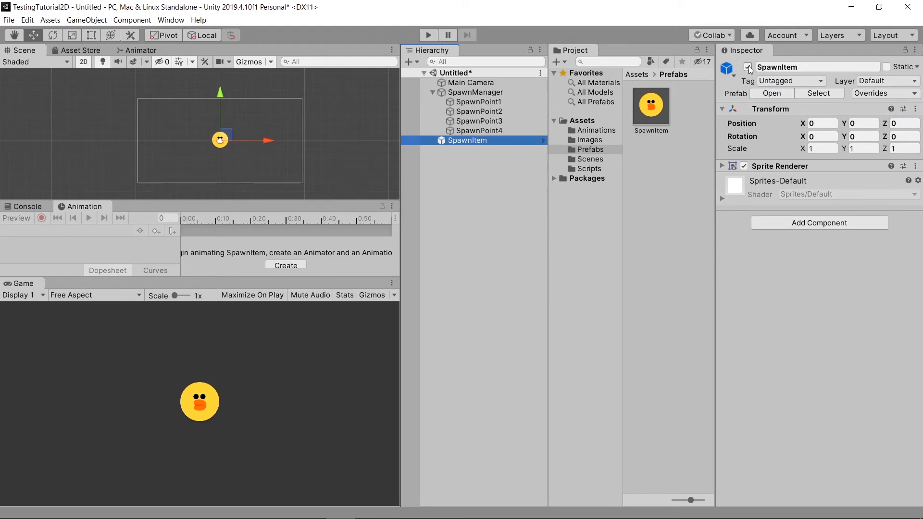
{"action": "left_click", "coordinate": [749, 68]}
{"action": "left_click", "coordinate": [659, 117]}
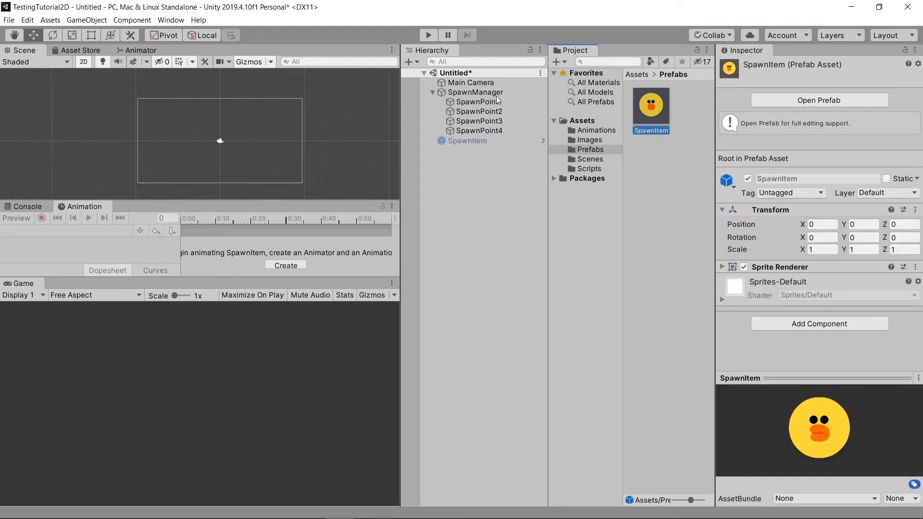
{"action": "left_click", "coordinate": [471, 92]}
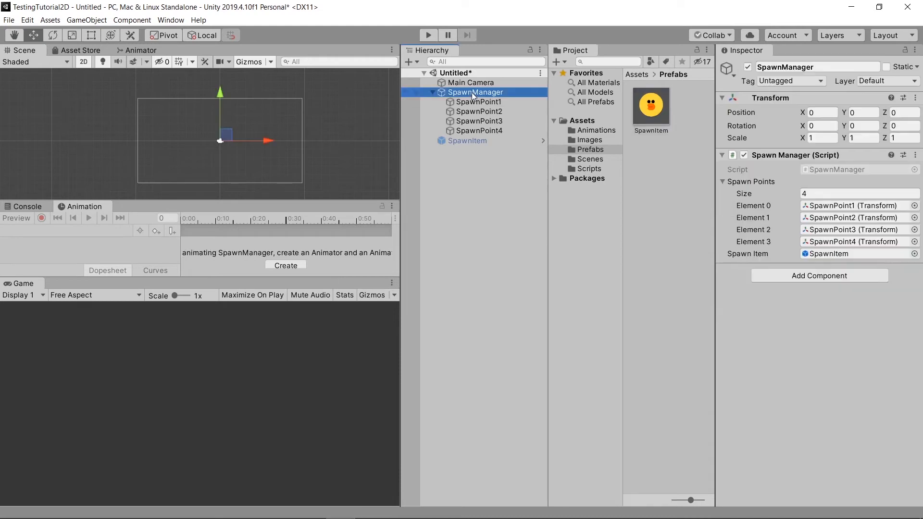
{"action": "left_click", "coordinate": [842, 253]}
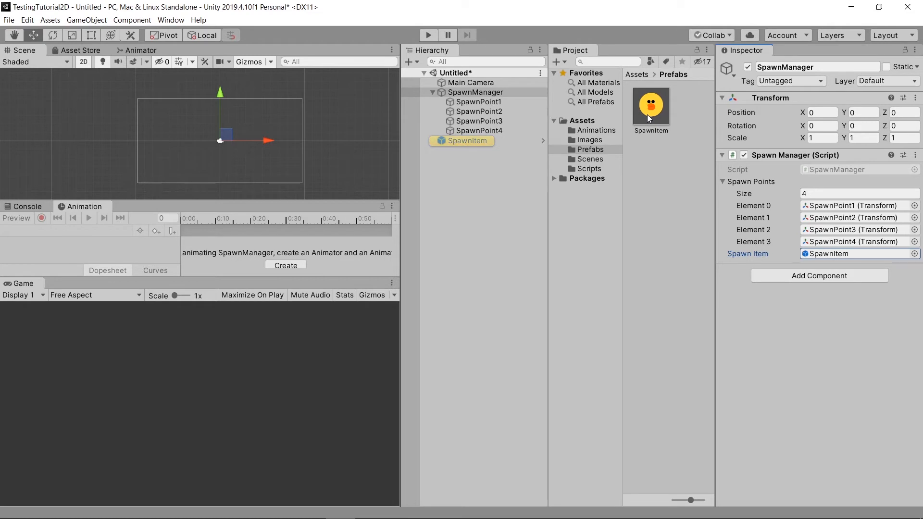
{"action": "left_click_drag", "start_coordinate": [648, 115], "coordinate": [828, 252]}
Step: Run and stop the scene in Play mode three times to check where the clone spawns
{"action": "left_click", "coordinate": [429, 36]}
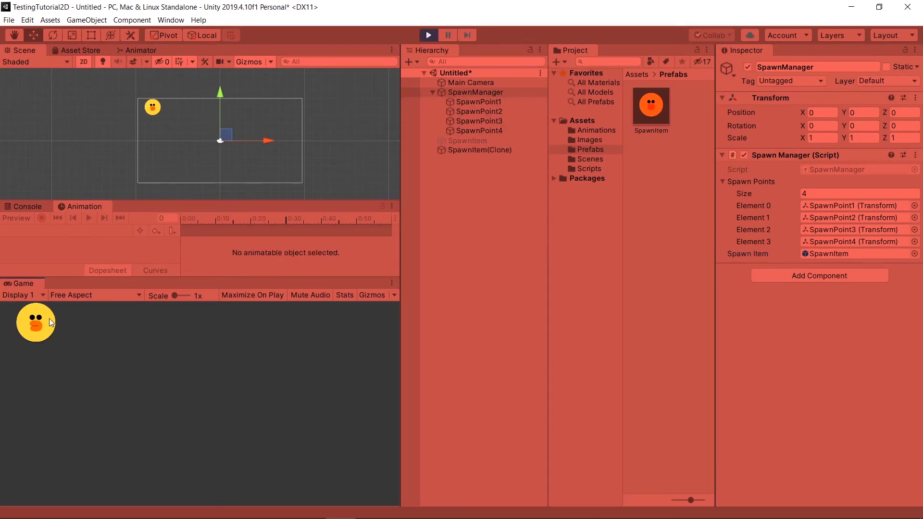
{"action": "left_click", "coordinate": [429, 35]}
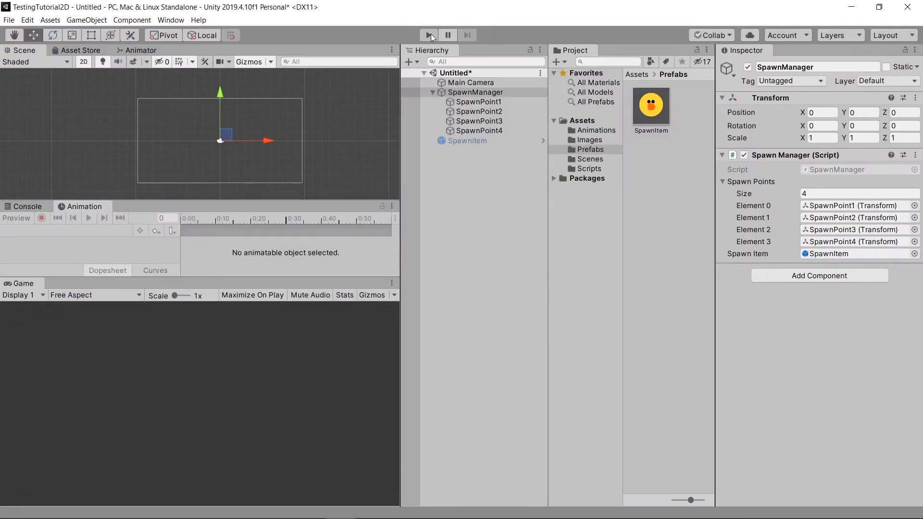
{"action": "left_click", "coordinate": [429, 35]}
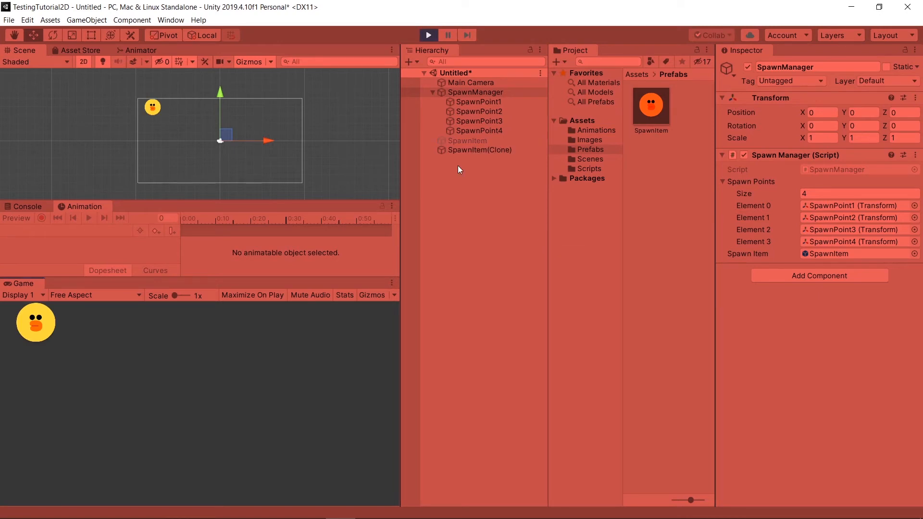
{"action": "left_click", "coordinate": [428, 36]}
{"action": "left_click", "coordinate": [428, 35]}
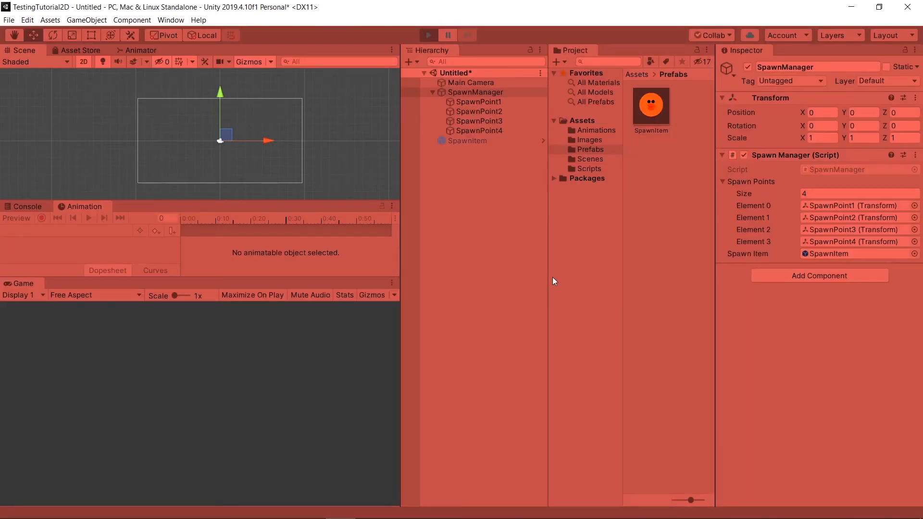
{"action": "left_click", "coordinate": [428, 35]}
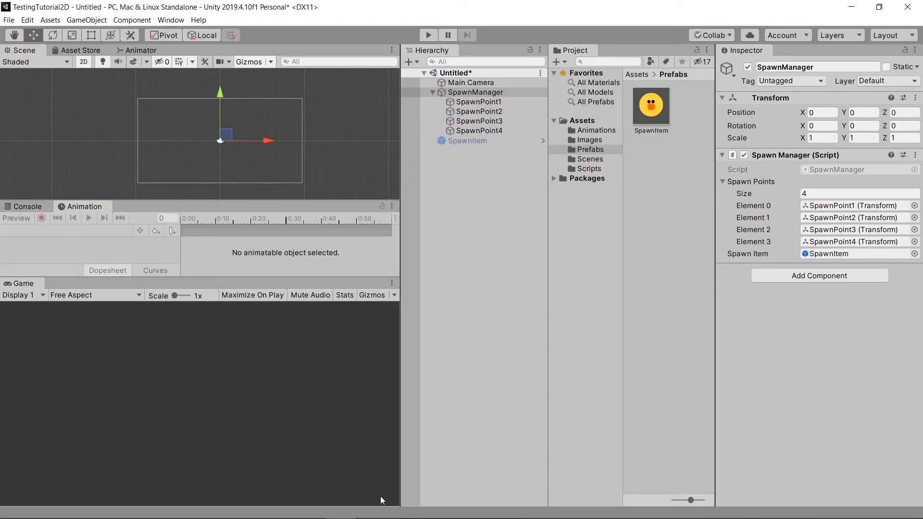
Step: Read the InvokeRepeating page in the Unity documentation in the browser, examining its methodName, time and repeatRate parameters and the example code
{"action": "left_click", "coordinate": [429, 512]}
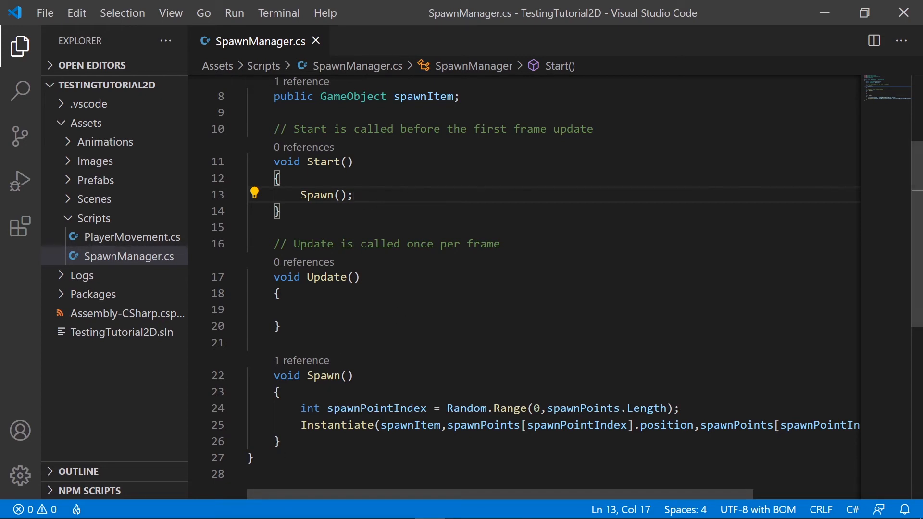
{"action": "left_click", "coordinate": [282, 509]}
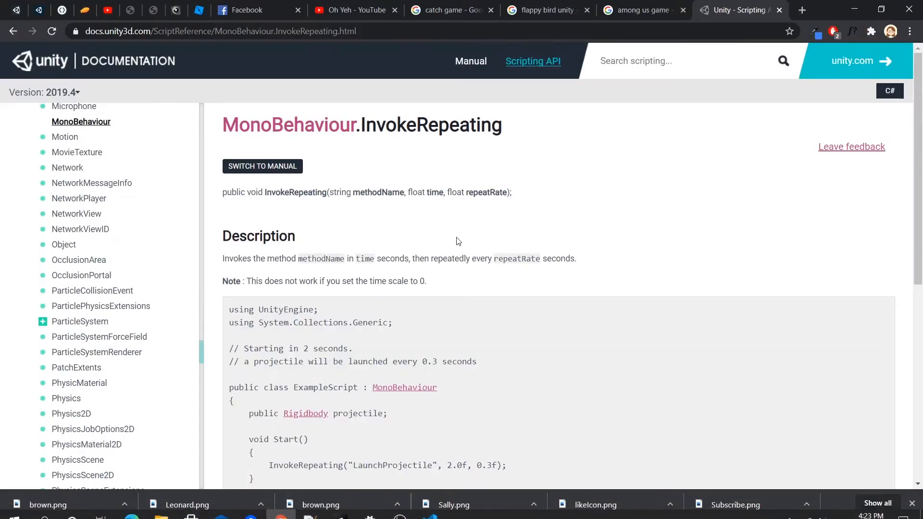
{"action": "scroll", "coordinate": [603, 235], "scroll_direction": "down", "scroll_amount": 1}
{"action": "scroll", "coordinate": [474, 122], "scroll_direction": "up", "scroll_amount": 1}
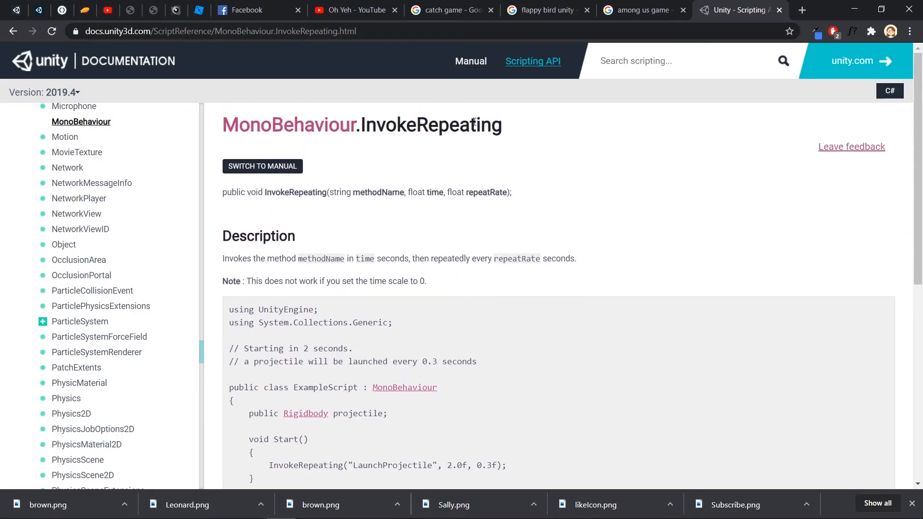
{"action": "scroll", "coordinate": [442, 129], "scroll_direction": "down", "scroll_amount": 1}
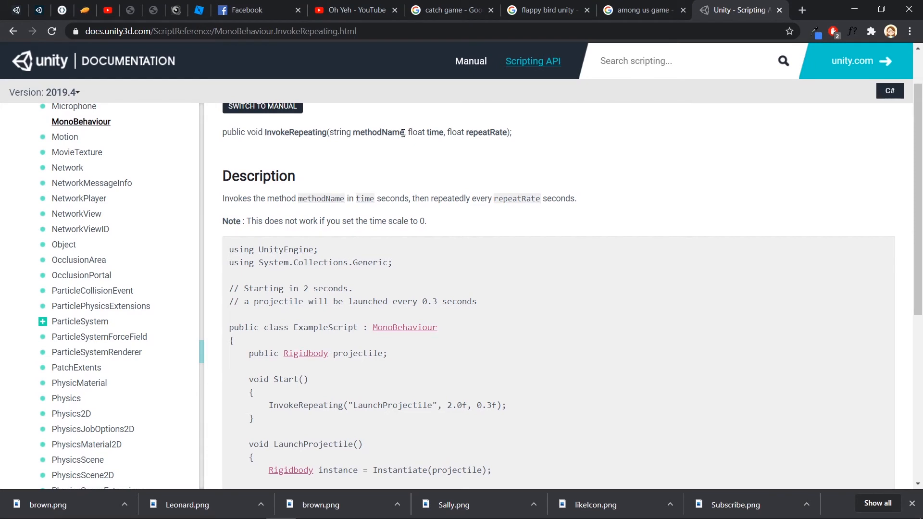
{"action": "left_click_drag", "start_coordinate": [404, 132], "coordinate": [331, 134]}
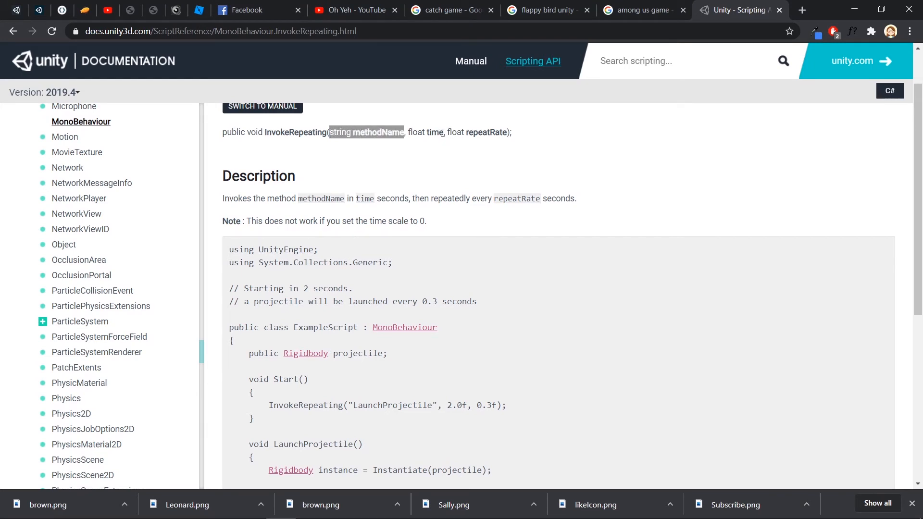
{"action": "left_click_drag", "start_coordinate": [444, 133], "coordinate": [407, 132]}
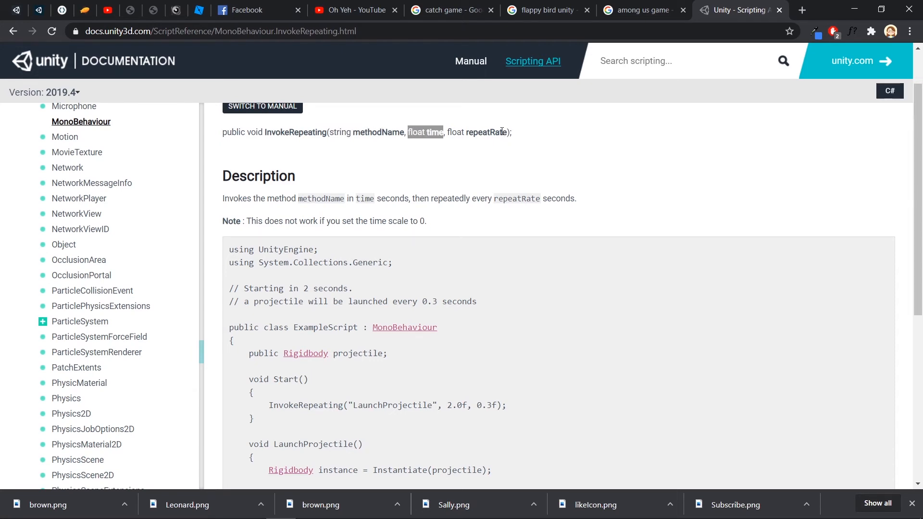
{"action": "scroll", "coordinate": [337, 200], "scroll_direction": "down", "scroll_amount": 1}
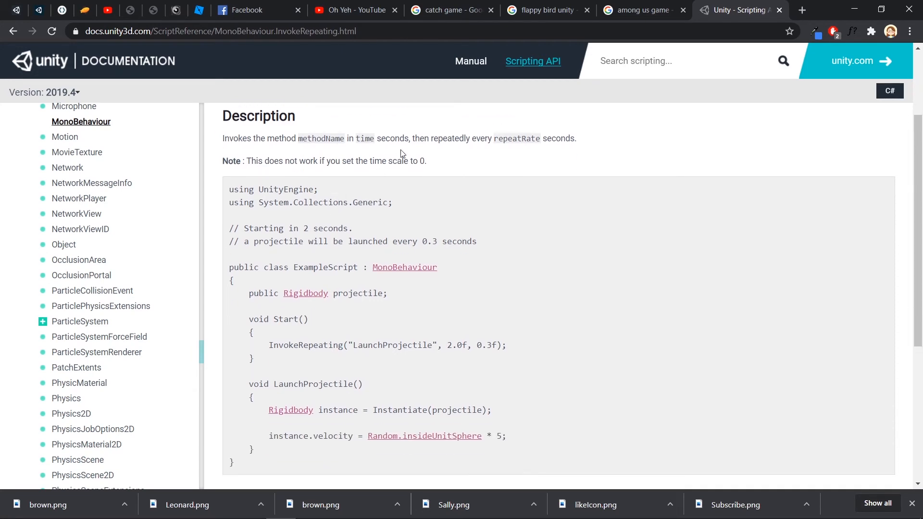
{"action": "left_click", "coordinate": [857, 9]}
Step: Add an InvokeRepeating call below Spawn() in the Start method, with "Spawn" as the method name
{"action": "key", "text": "Return"}
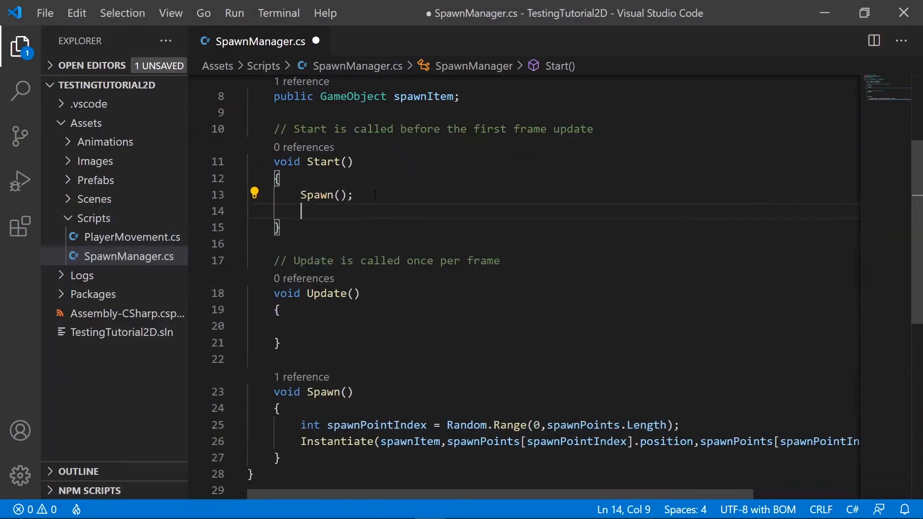
{"action": "type", "text": "Invoke"}
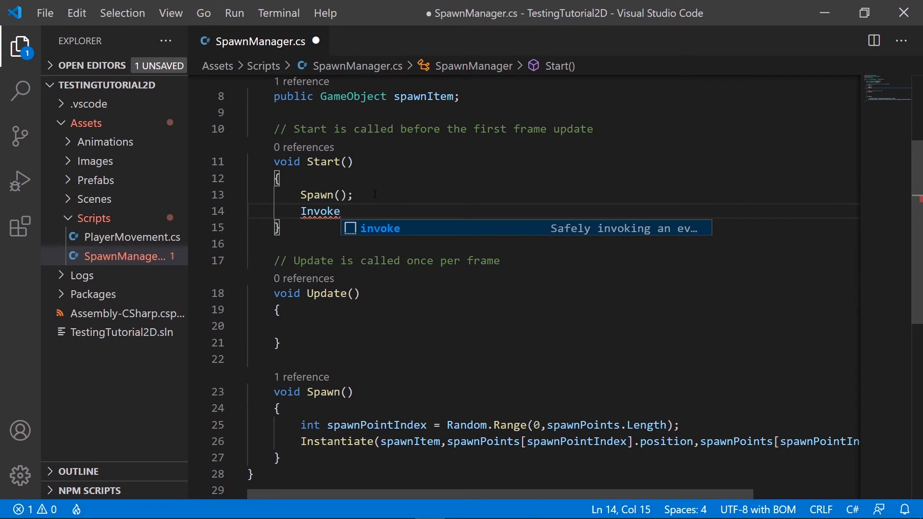
{"action": "type", "text": "Repeati"}
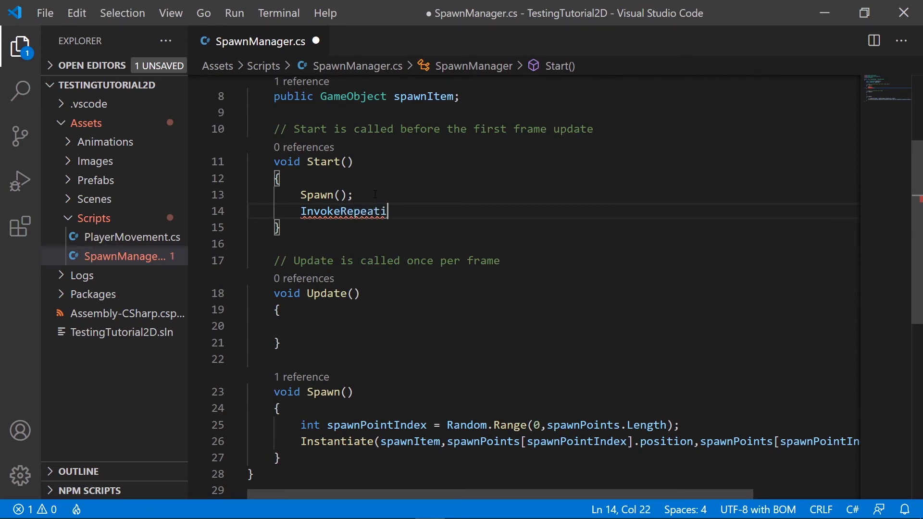
{"action": "type", "text": "ng("}
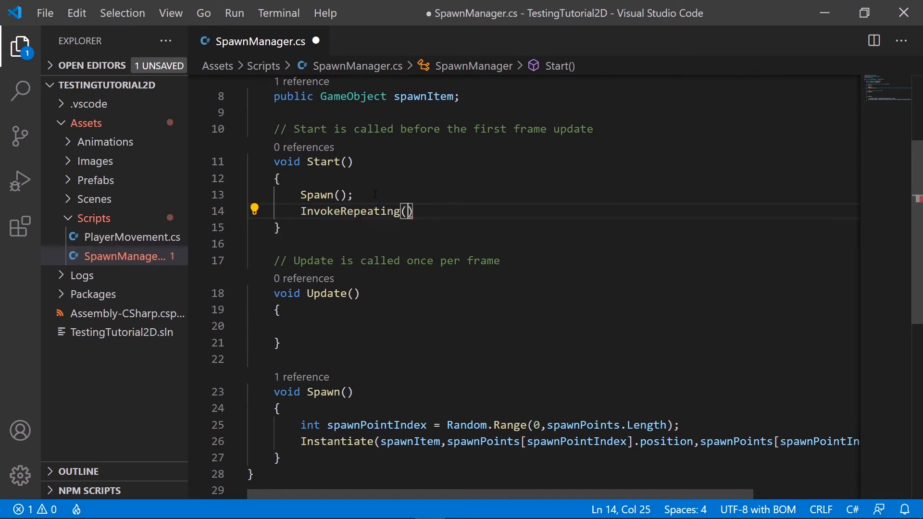
{"action": "type", "text": "\"s"}
{"action": "key", "text": "BackSpace"}
{"action": "type", "text": "Spawn\""}
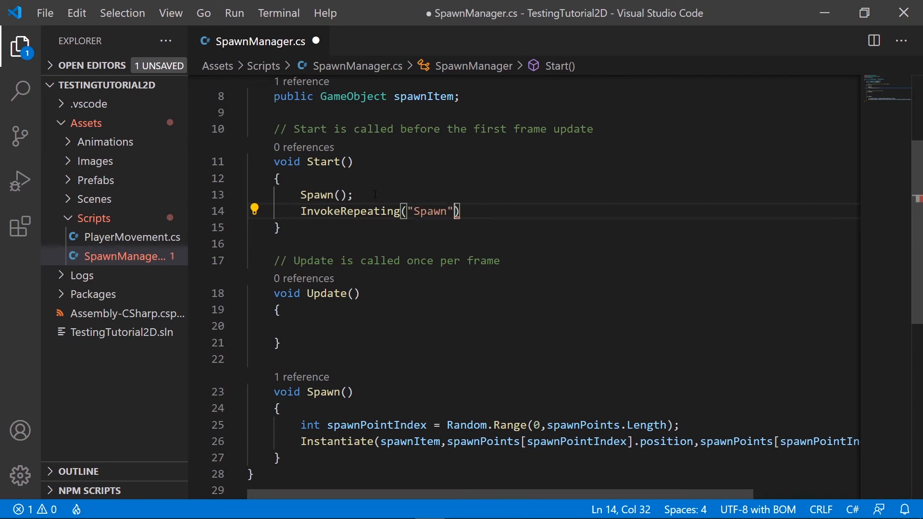
Step: Complete the InvokeRepeating call with a start time of 1.0f and a repeat rate of 3.0f, and save the script
{"action": "type", "text": ", "}
{"action": "type", "text": "1.0f"}
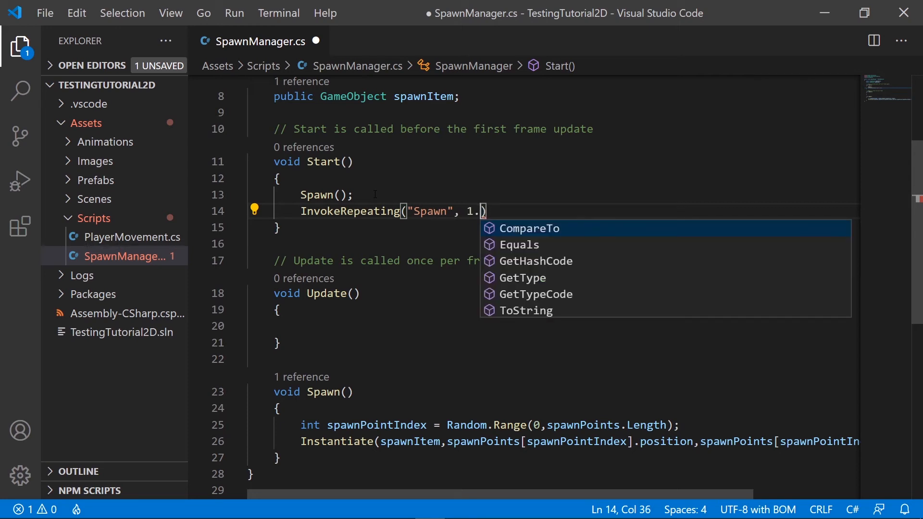
{"action": "type", "text": ","}
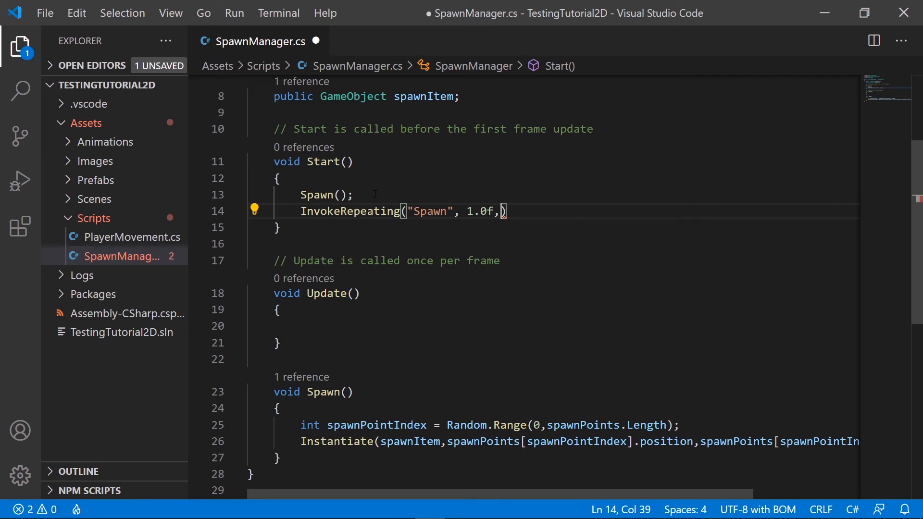
{"action": "type", "text": "3.0f"}
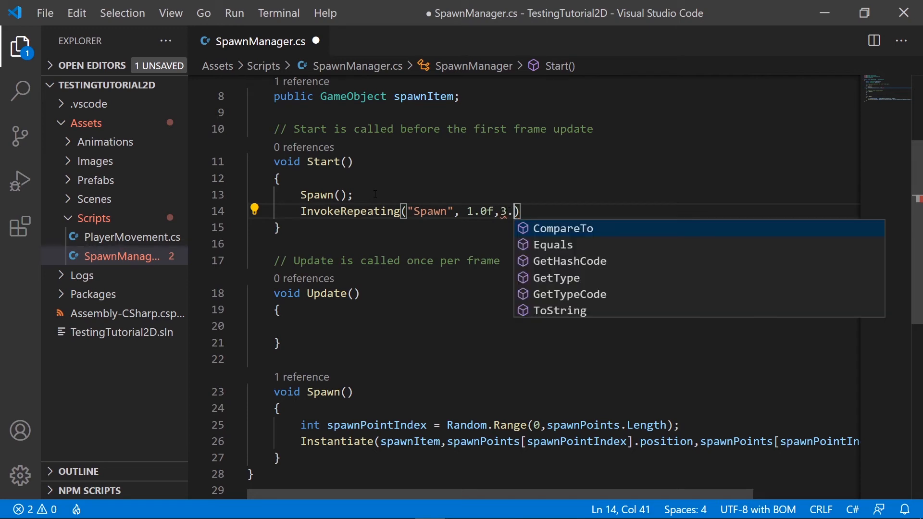
{"action": "key", "text": "End"}
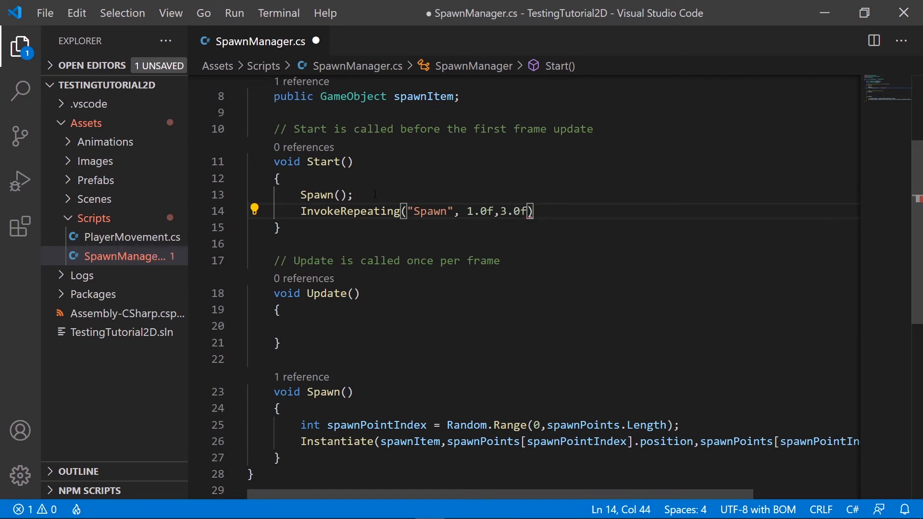
{"action": "type", "text": ";"}
{"action": "key", "text": "ctrl+s"}
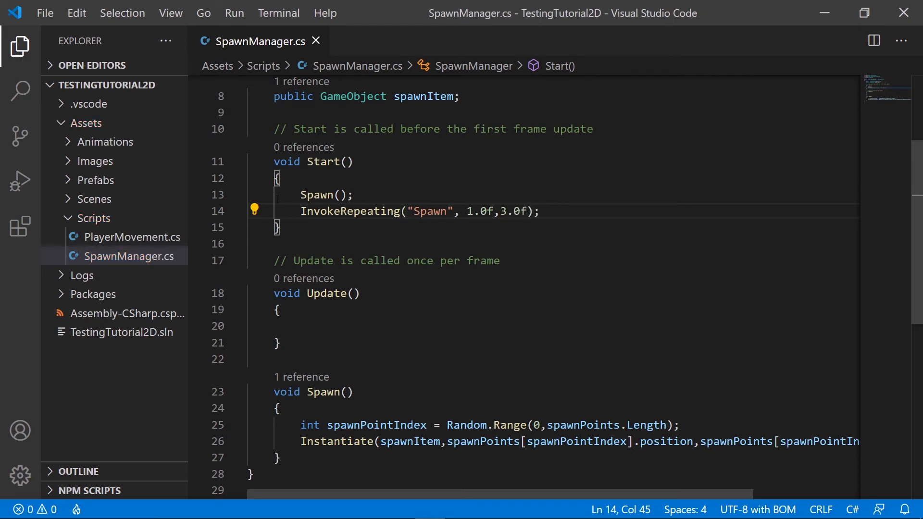
Step: Comment out the direct Spawn() call in Start and save SpawnManager.cs
{"action": "left_click", "coordinate": [295, 196]}
{"action": "key", "text": "Right"}
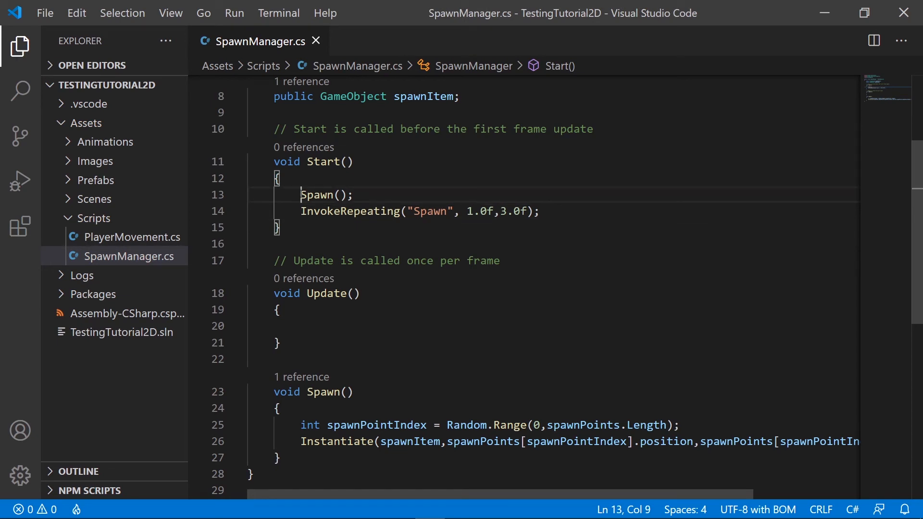
{"action": "type", "text": "//"}
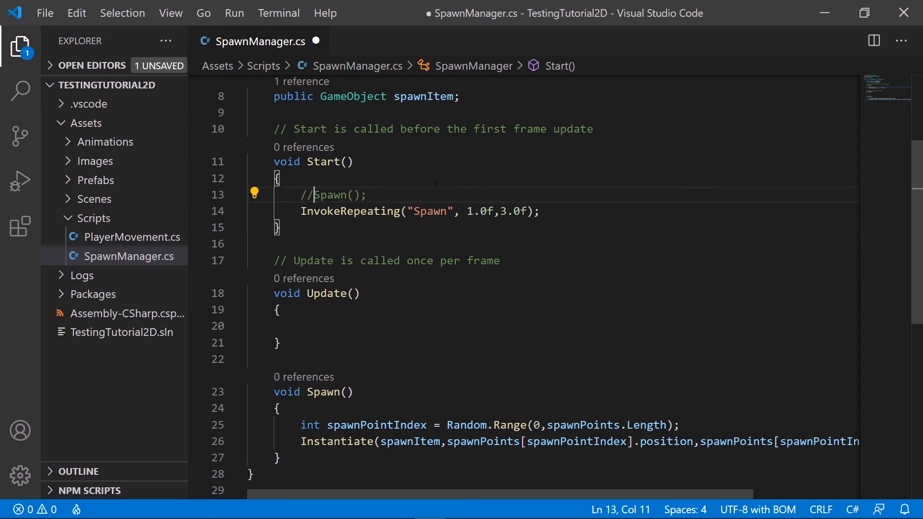
{"action": "key", "text": "ctrl+s"}
Step: Switch to Unity, run the scene in Play mode, inspect each spawned SpawnItem clone's position, and stop Play mode
{"action": "left_click", "coordinate": [835, 9]}
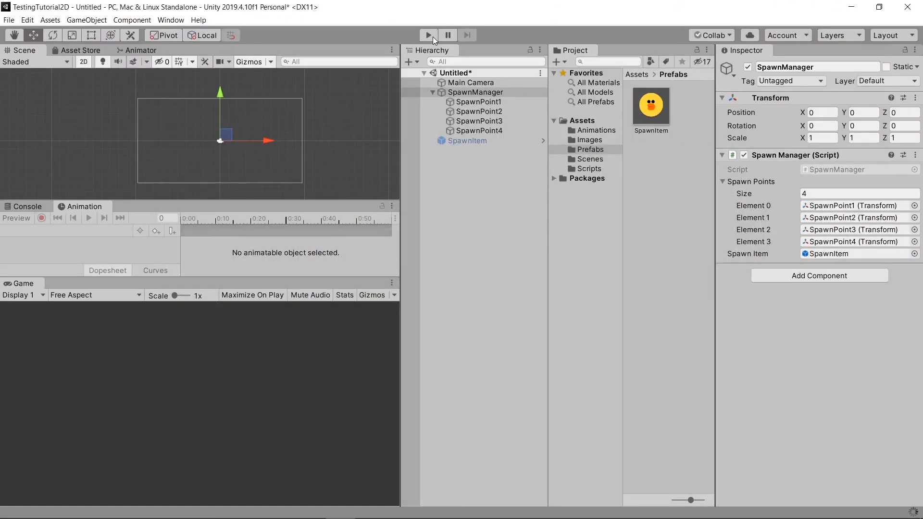
{"action": "left_click", "coordinate": [428, 35]}
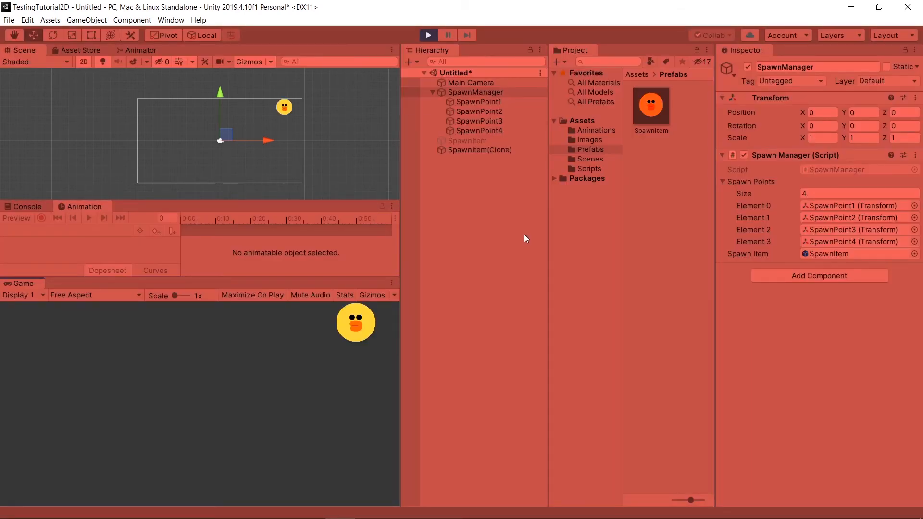
{"action": "left_click", "coordinate": [472, 150]}
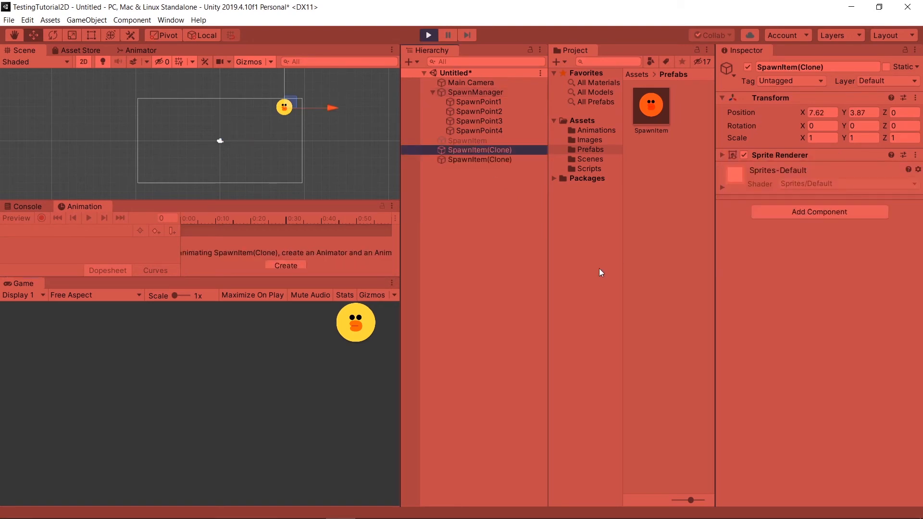
{"action": "left_click", "coordinate": [503, 161]}
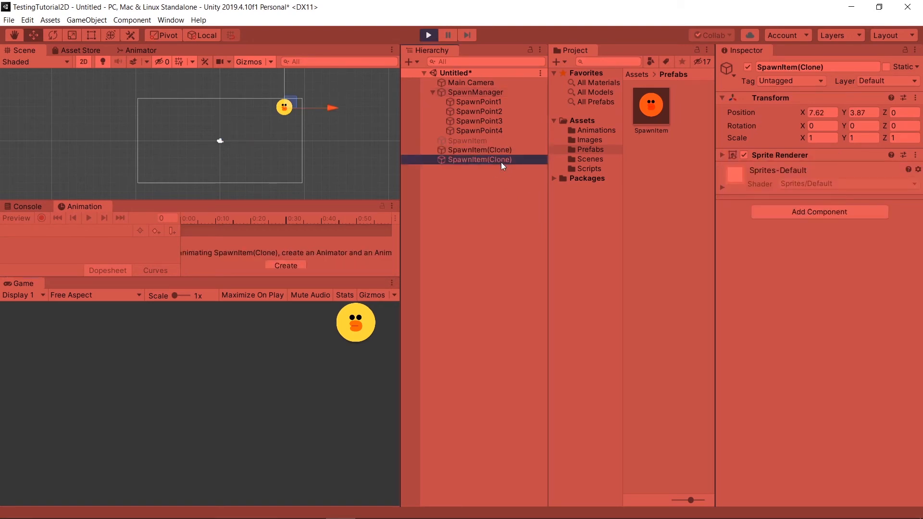
{"action": "left_click", "coordinate": [502, 169]}
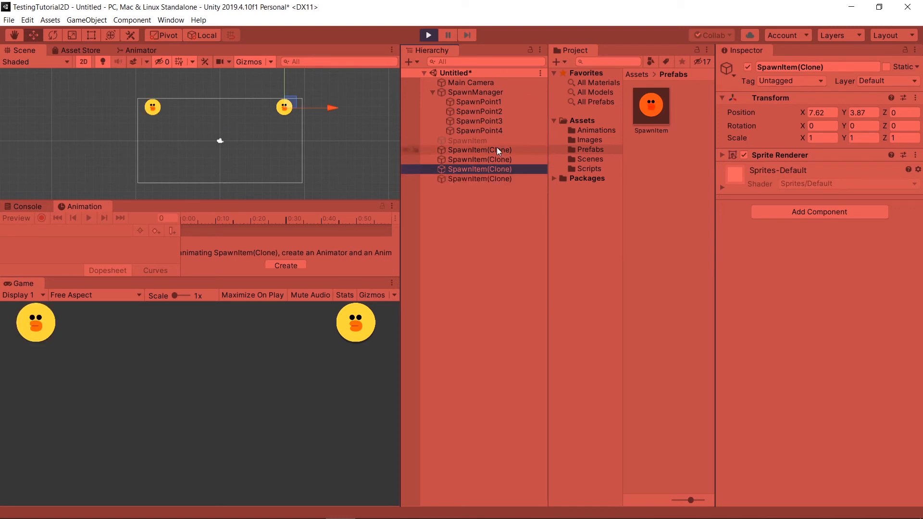
{"action": "left_click", "coordinate": [496, 178]}
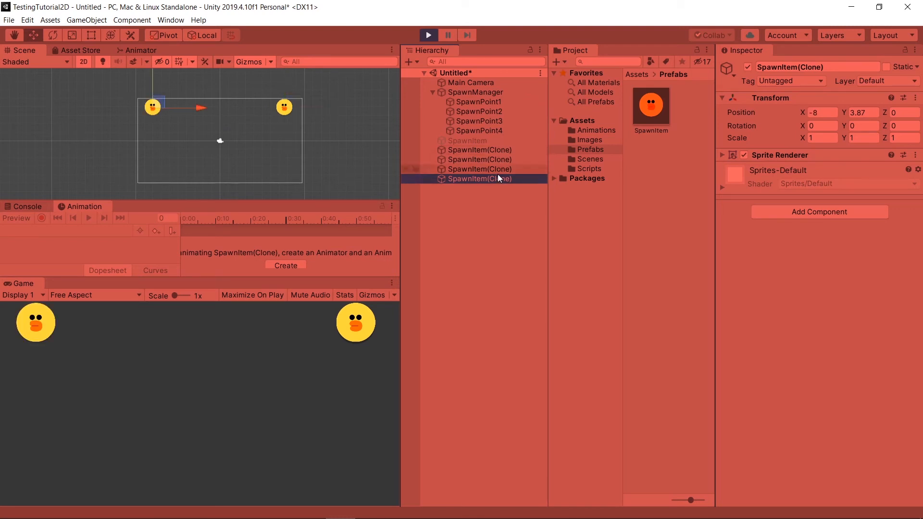
{"action": "left_click", "coordinate": [498, 188]}
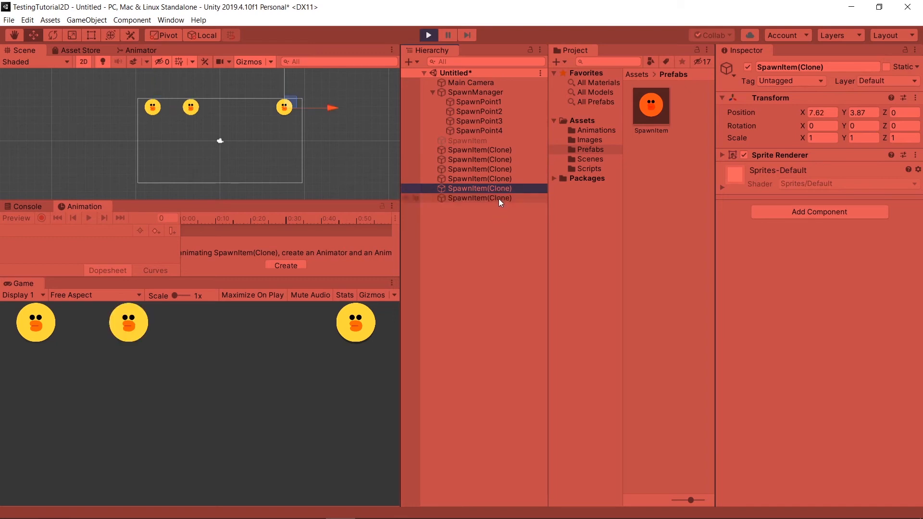
{"action": "left_click", "coordinate": [498, 198]}
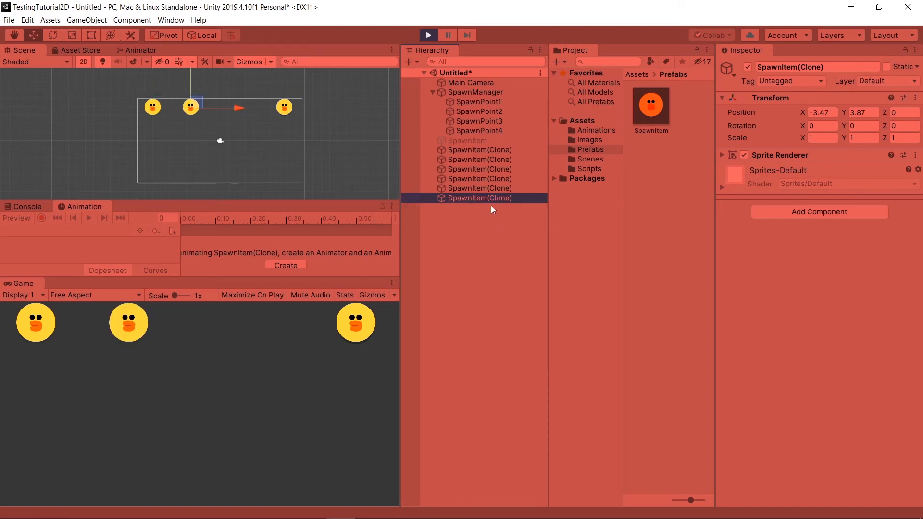
{"action": "left_click", "coordinate": [497, 207]}
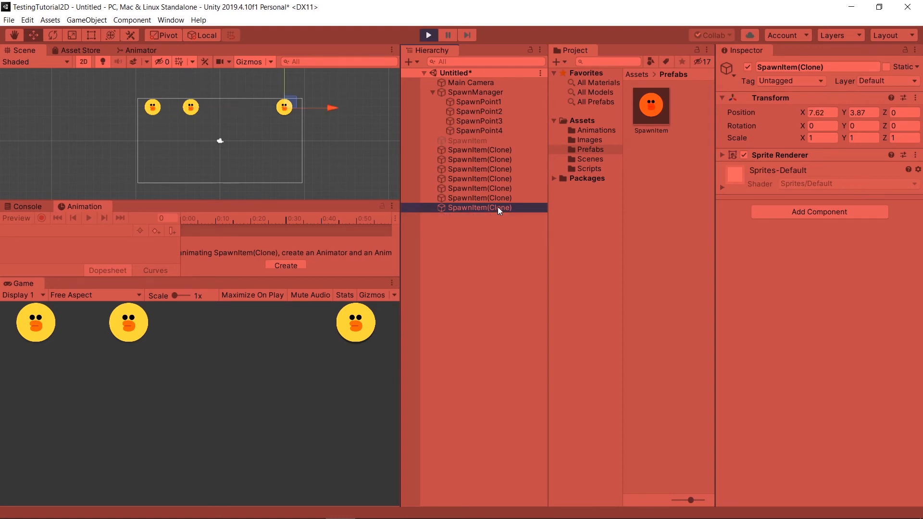
{"action": "left_click", "coordinate": [428, 35]}
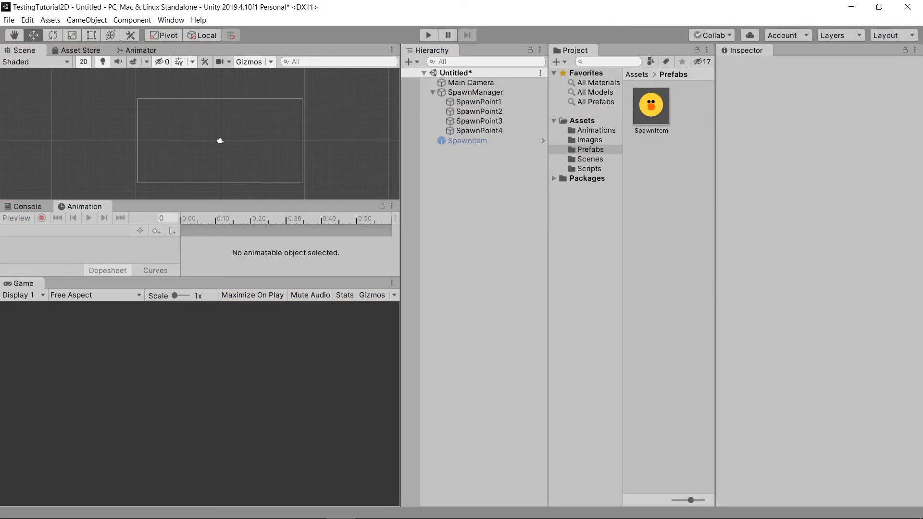
Step: View the catch game reference image in the browser and return to Unity
{"action": "left_click", "coordinate": [281, 513]}
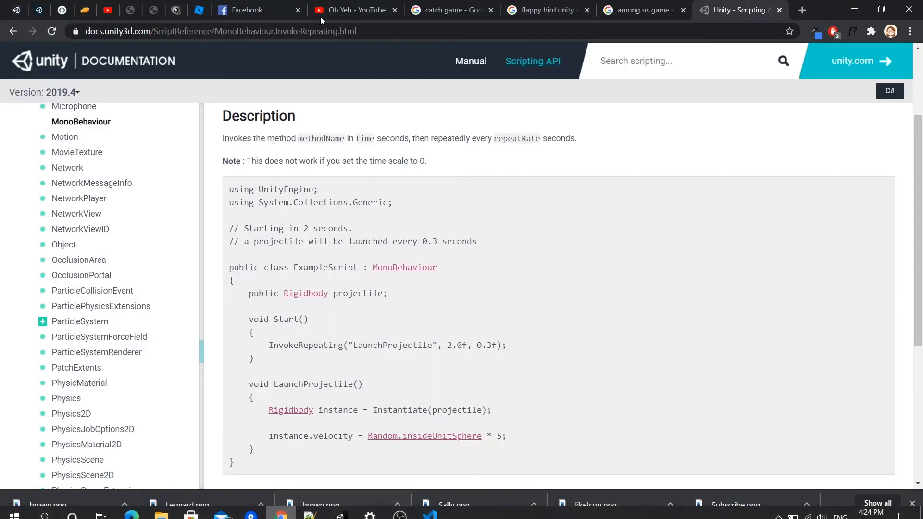
{"action": "left_click", "coordinate": [465, 8]}
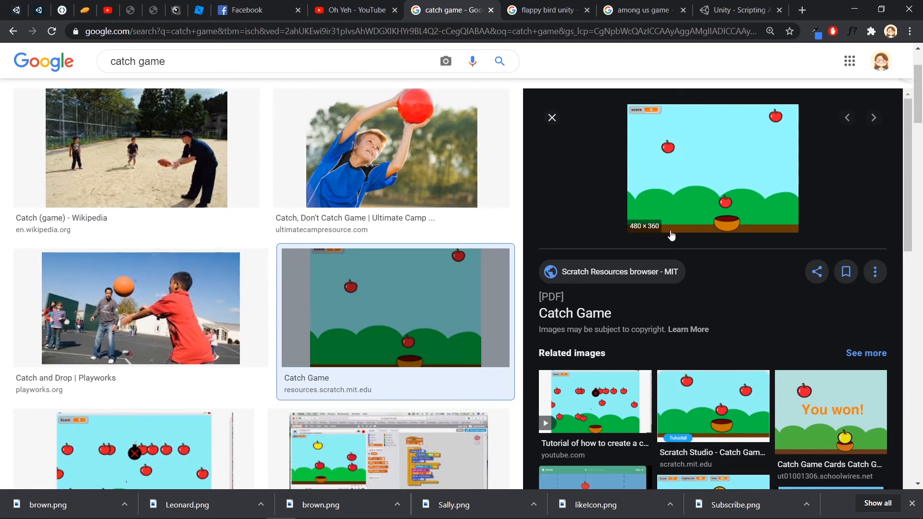
{"action": "left_click", "coordinate": [856, 10]}
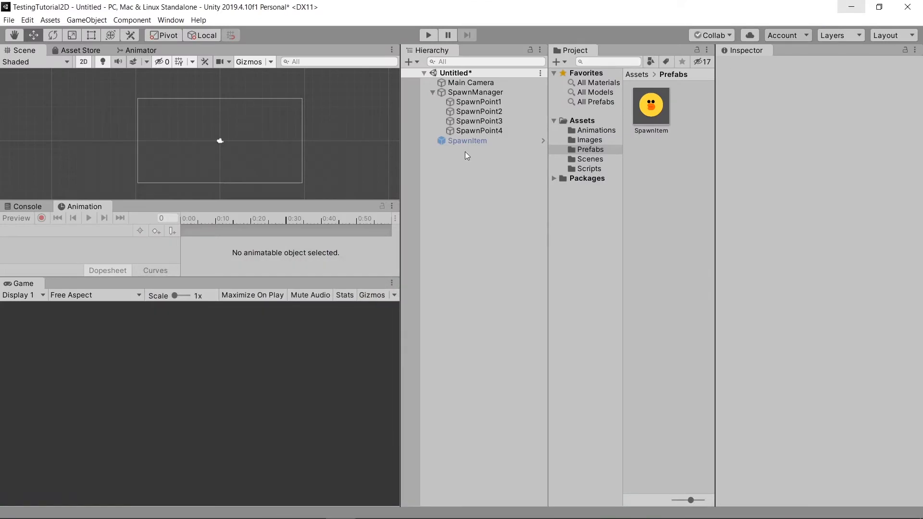
Step: Activate the SpawnItem instance in the scene and add a Rigidbody 2D component to it
{"action": "left_click", "coordinate": [480, 141]}
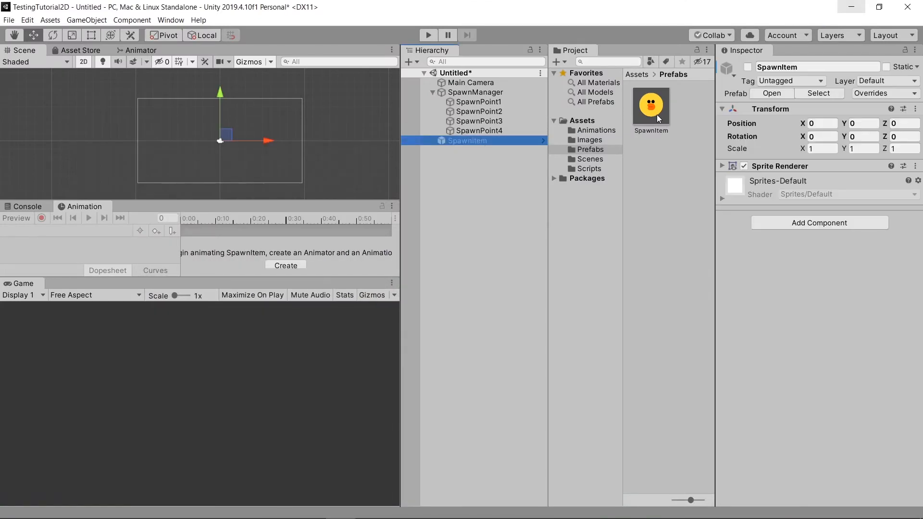
{"action": "left_click", "coordinate": [657, 114]}
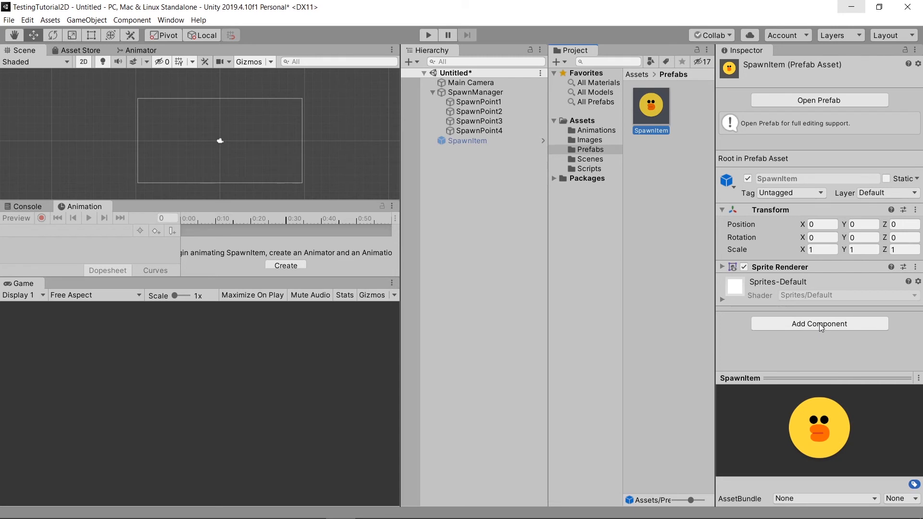
{"action": "left_click", "coordinate": [460, 139]}
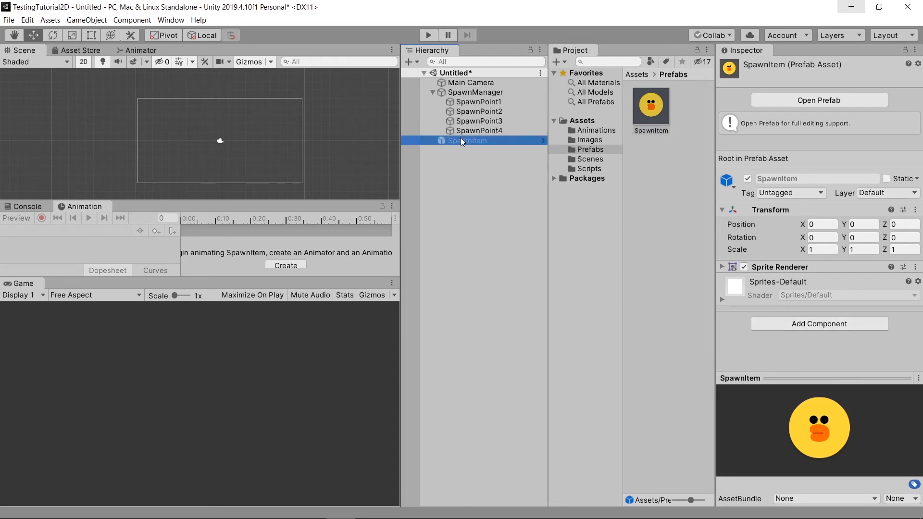
{"action": "left_click", "coordinate": [747, 67]}
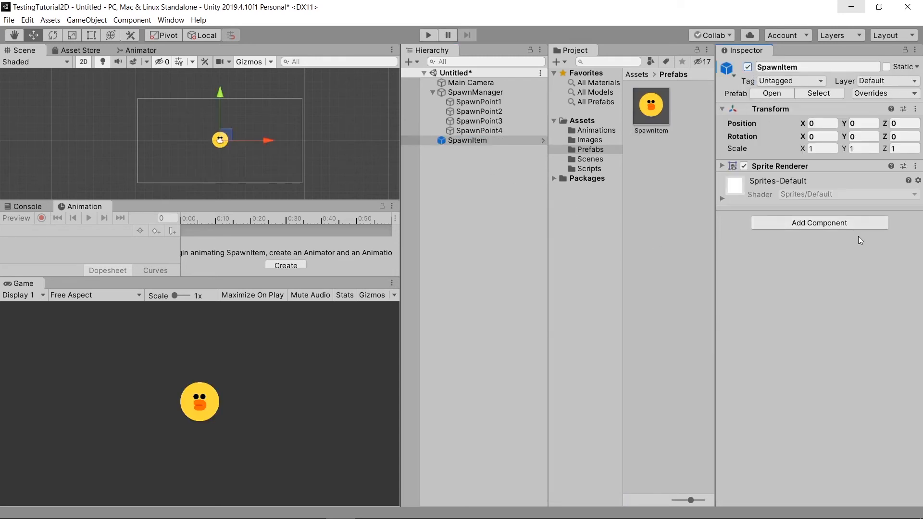
{"action": "left_click", "coordinate": [832, 224]}
{"action": "key", "text": "BackSpace"}
{"action": "type", "text": "rigid"}
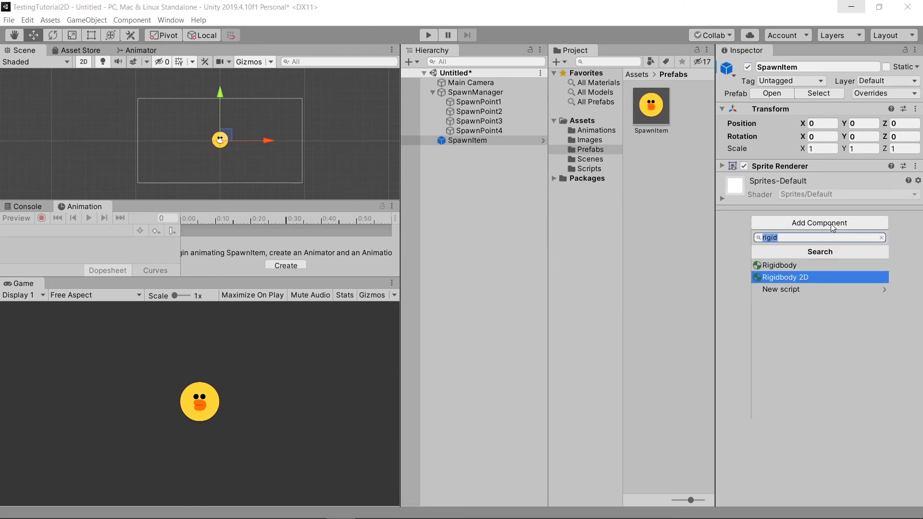
{"action": "left_click", "coordinate": [818, 277]}
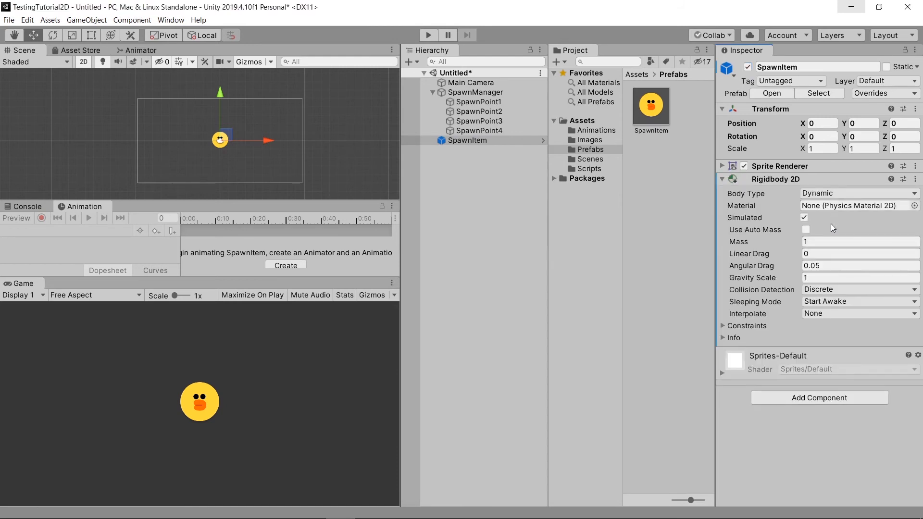
{"action": "left_click", "coordinate": [818, 277]}
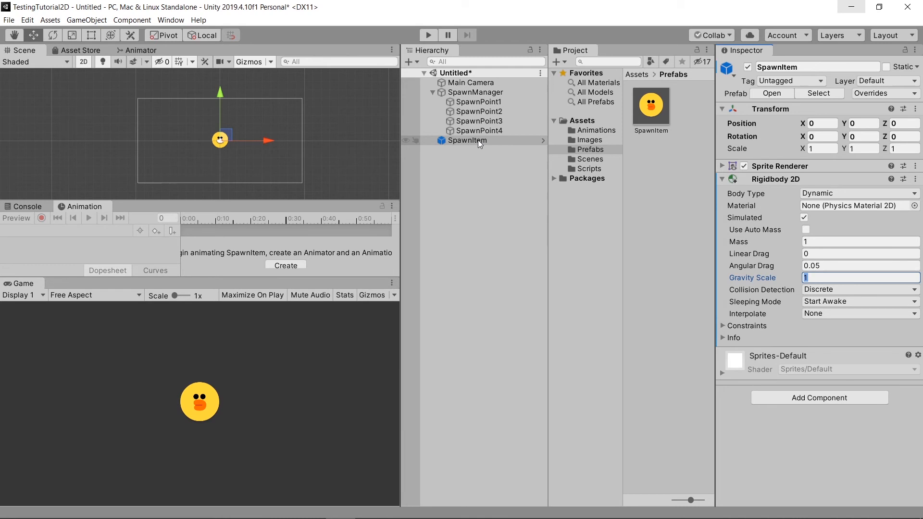
Step: Apply all of the scene SpawnItem's overrides to its prefab and check the prefab asset's components
{"action": "left_click", "coordinate": [649, 112]}
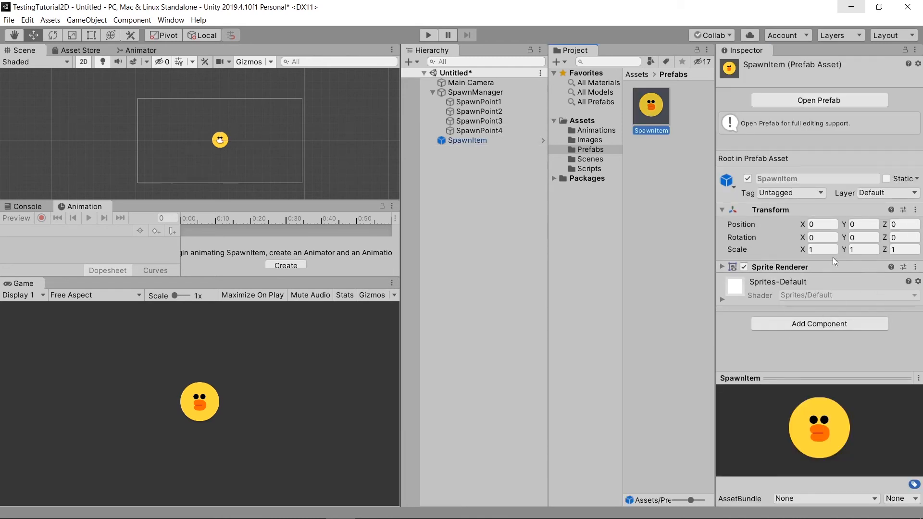
{"action": "left_click", "coordinate": [492, 139]}
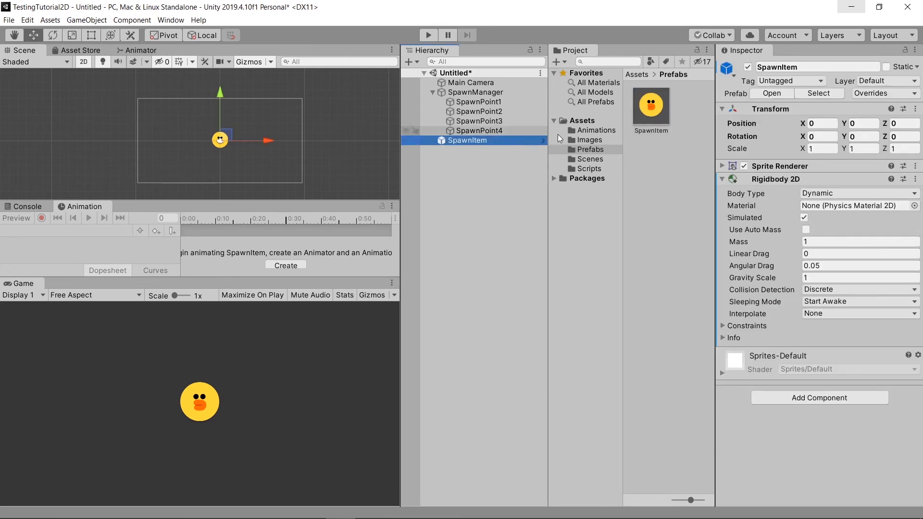
{"action": "left_click", "coordinate": [884, 94]}
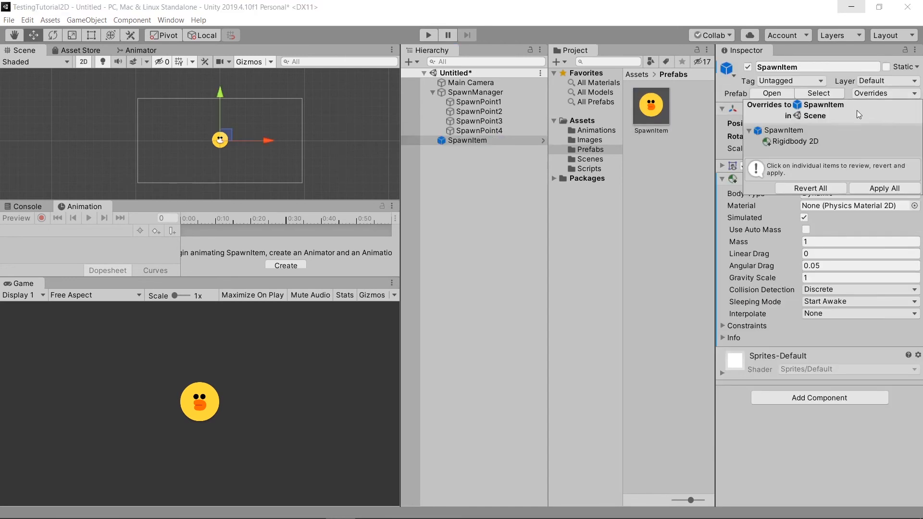
{"action": "left_click", "coordinate": [884, 189]}
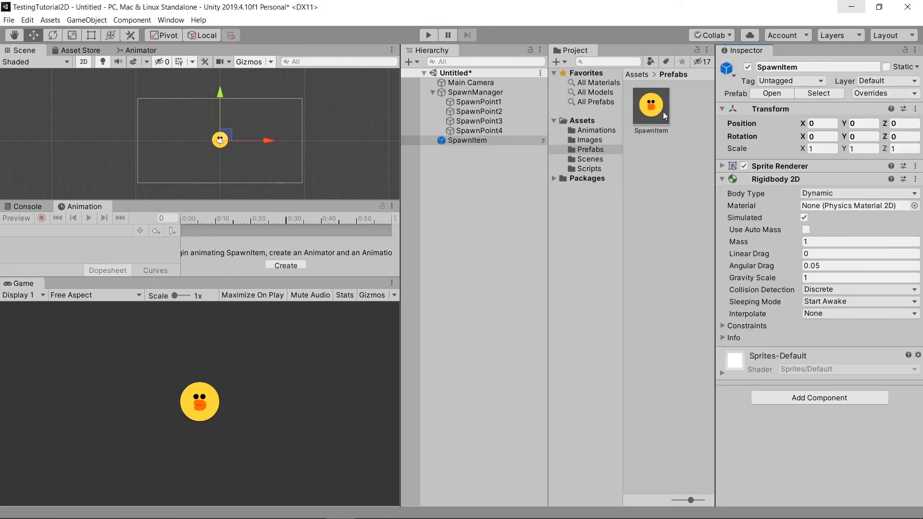
{"action": "left_click", "coordinate": [665, 115]}
{"action": "scroll", "coordinate": [778, 182], "scroll_direction": "down", "scroll_amount": 5}
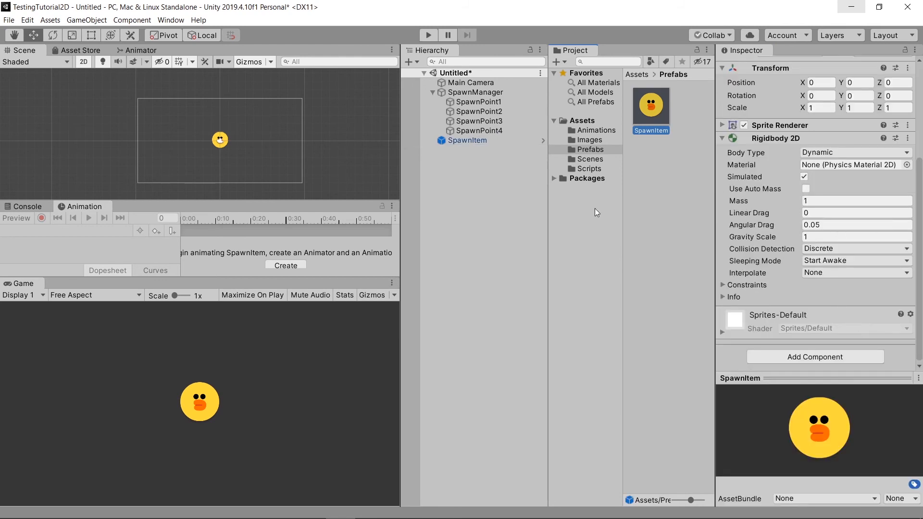
Step: Deactivate the SpawnItem instance in the scene, test the spawning in Play mode, and stop it
{"action": "left_click", "coordinate": [469, 140]}
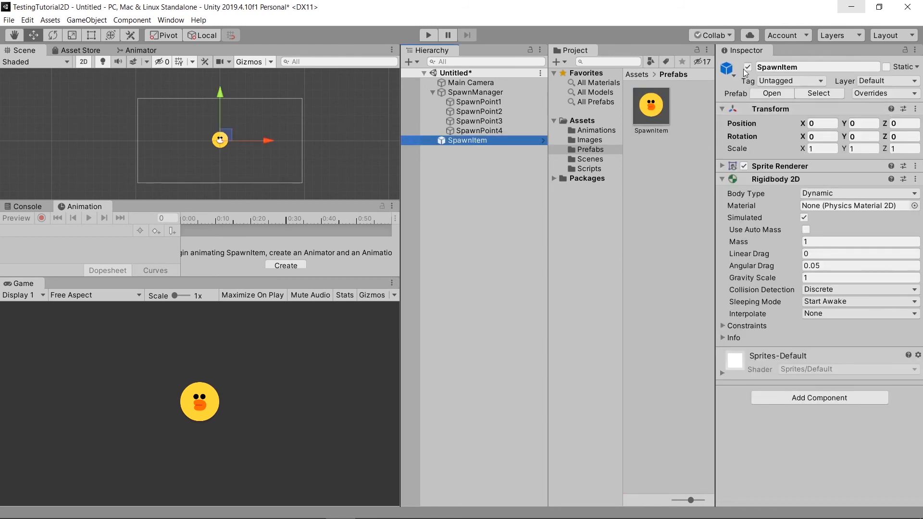
{"action": "left_click", "coordinate": [748, 67]}
{"action": "left_click", "coordinate": [426, 34]}
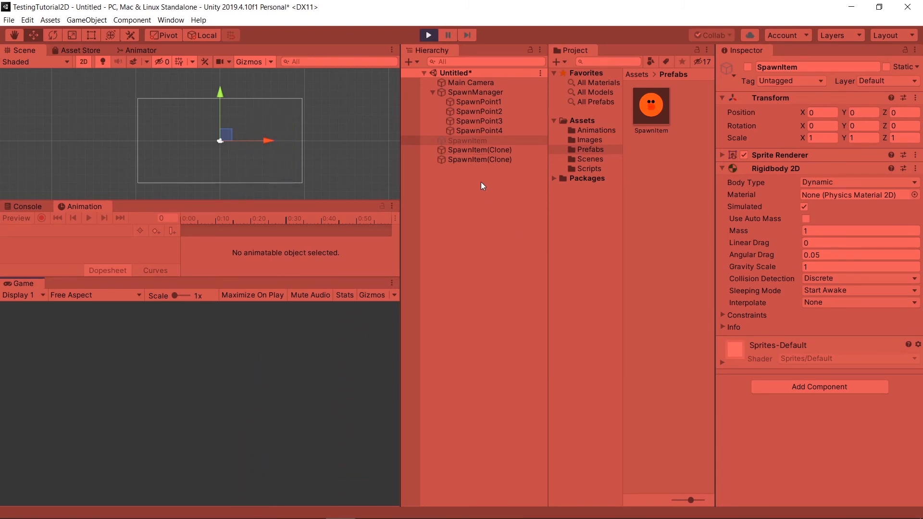
{"action": "left_click", "coordinate": [429, 36]}
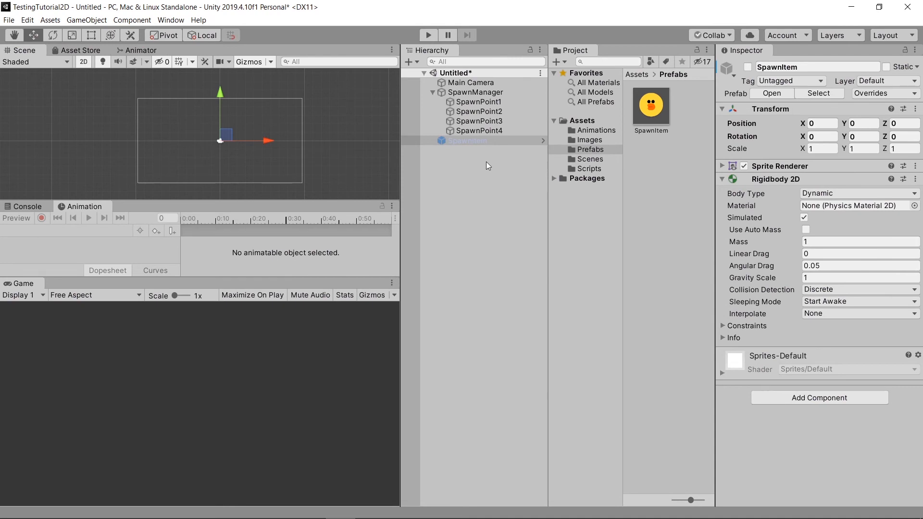
Step: Add the brown image from the Images folder to the scene as a sprite and name it SpawnItem2
{"action": "left_click", "coordinate": [591, 141]}
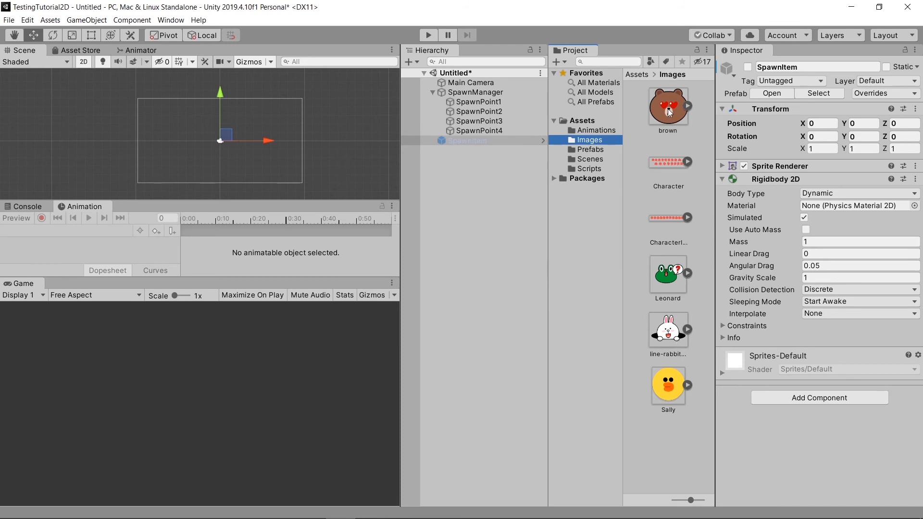
{"action": "left_click_drag", "start_coordinate": [668, 110], "coordinate": [452, 170]}
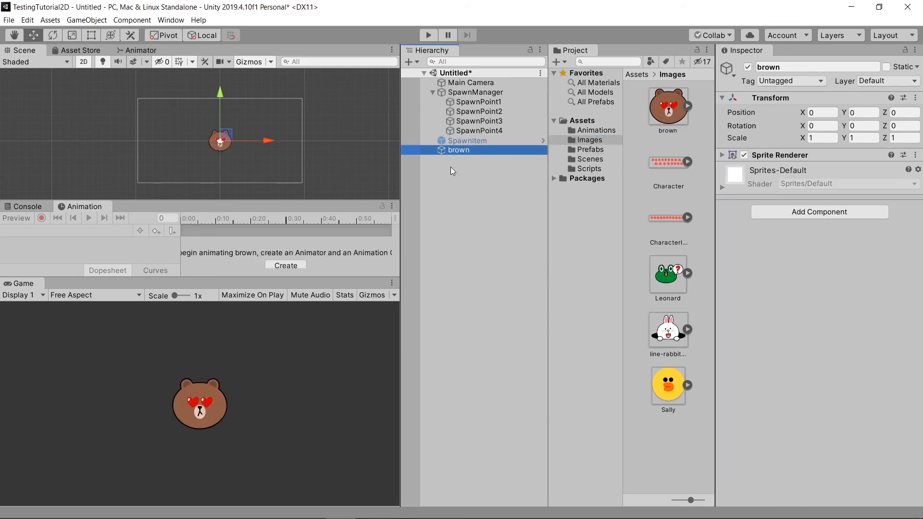
{"action": "left_click", "coordinate": [769, 67]}
{"action": "type", "text": "Spaw"}
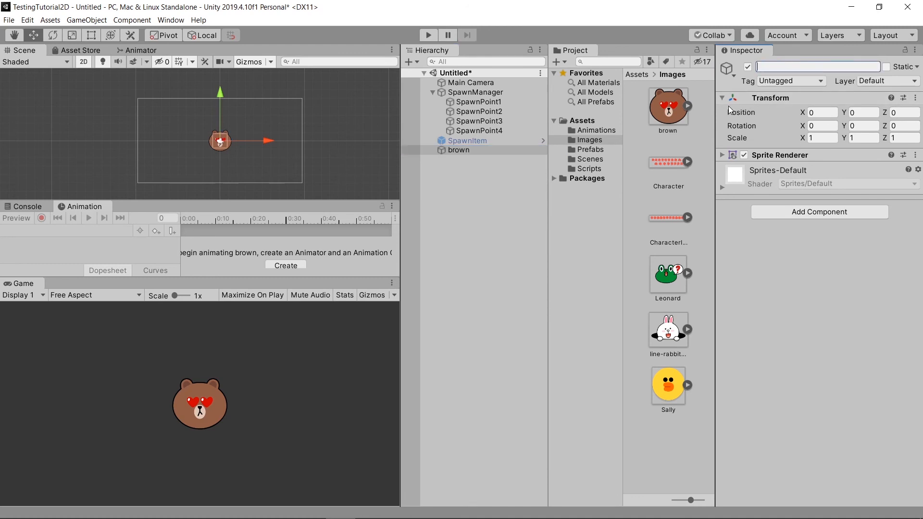
{"action": "type", "text": "nItem2"}
{"action": "key", "text": "Return"}
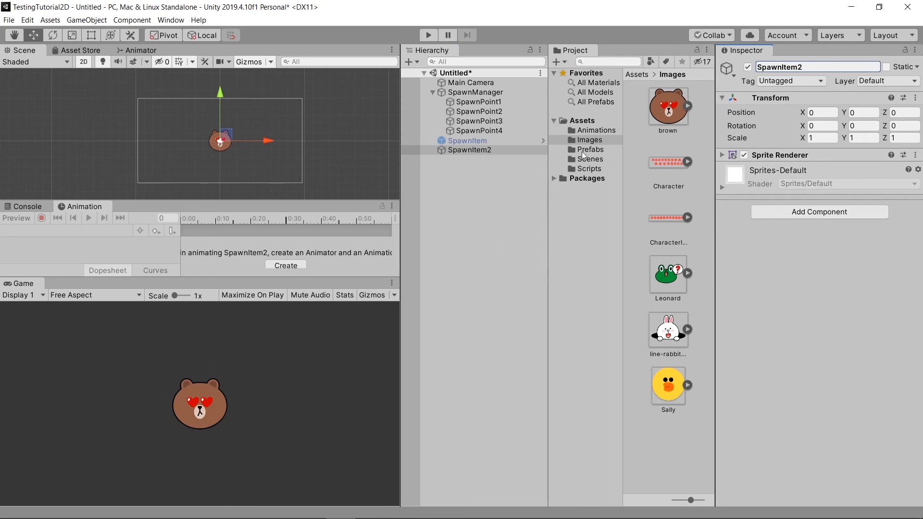
Step: Add a Rigidbody 2D component to SpawnItem2
{"action": "left_click", "coordinate": [816, 217]}
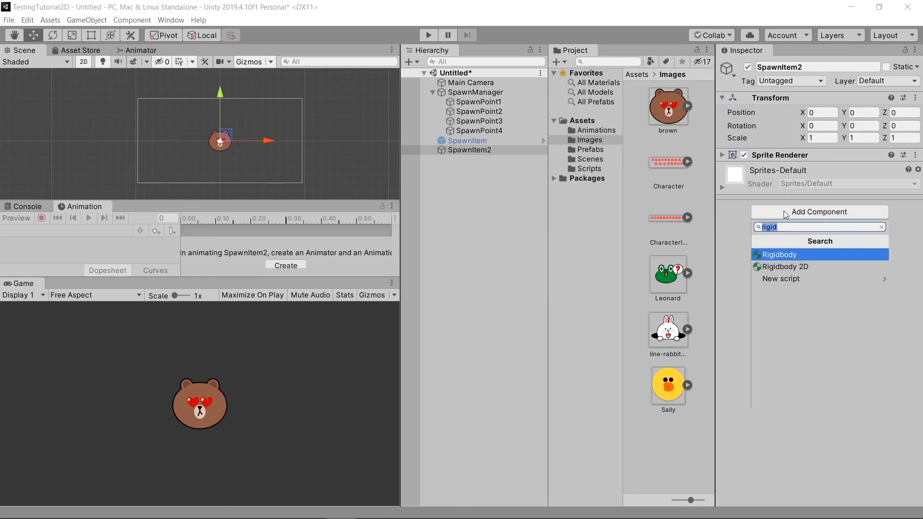
{"action": "key", "text": "Down"}
{"action": "key", "text": "Return"}
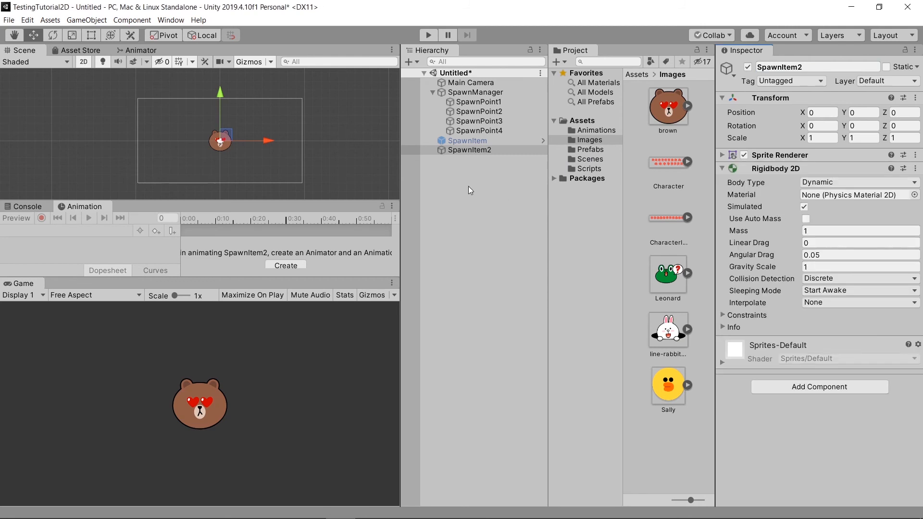
Step: Make SpawnItem2 a prefab in the Prefabs folder and deactivate its instance in the scene
{"action": "left_click", "coordinate": [604, 149]}
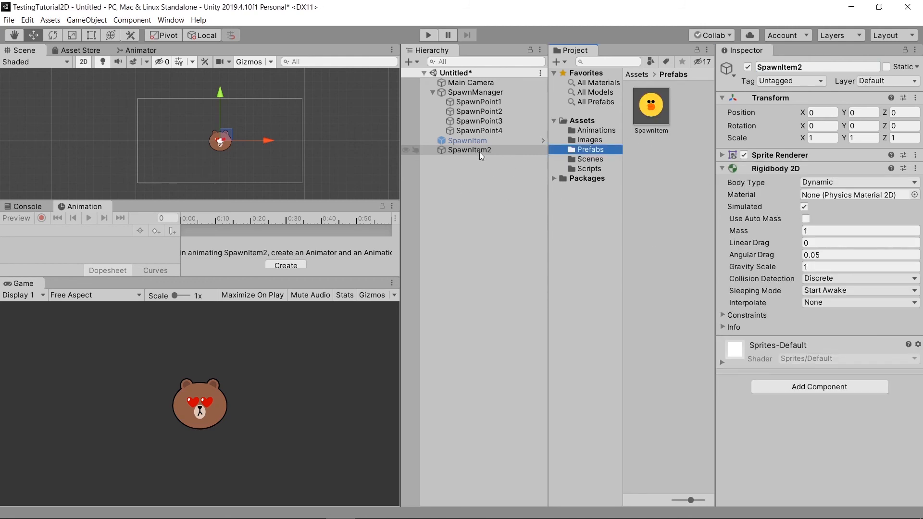
{"action": "left_click_drag", "start_coordinate": [461, 151], "coordinate": [659, 165]}
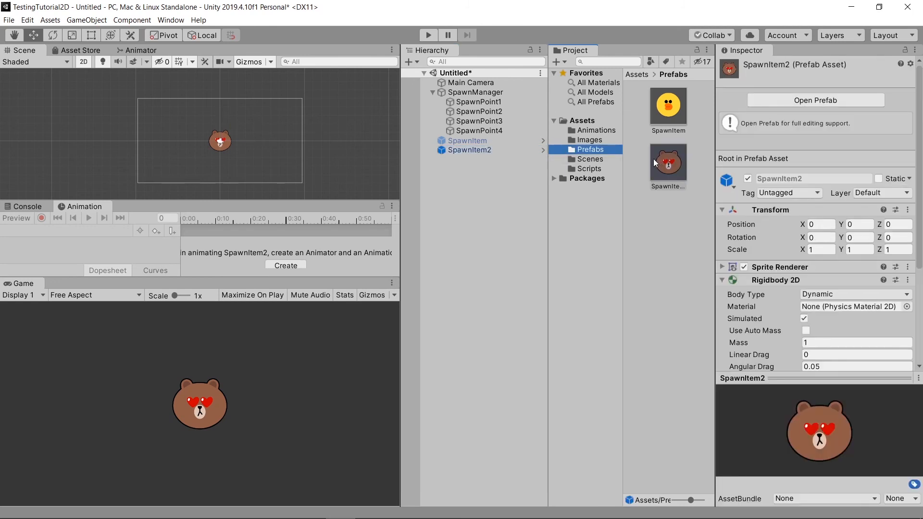
{"action": "left_click", "coordinate": [477, 150]}
{"action": "left_click", "coordinate": [748, 67]}
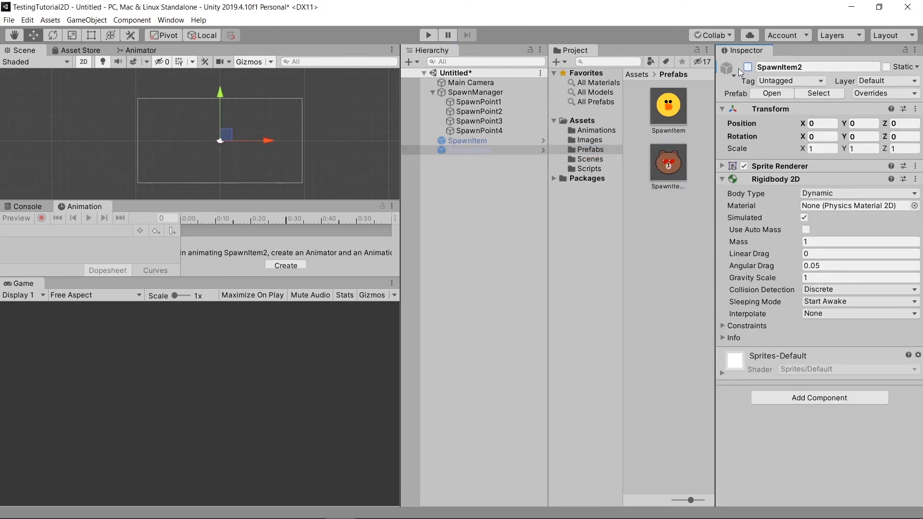
Step: Open the SpawnManager object's script in Visual Studio Code and change the spawnItem field's type to a GameObject[] array
{"action": "left_click", "coordinate": [464, 92]}
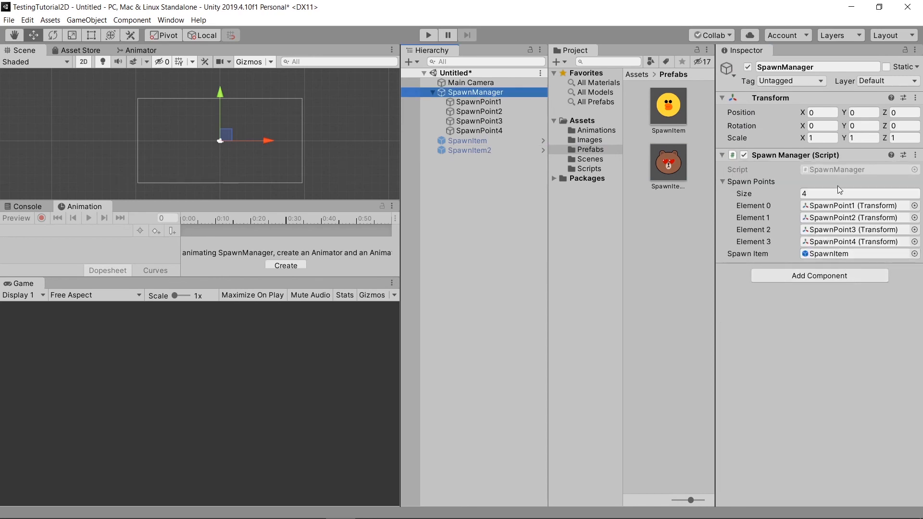
{"action": "double_click", "coordinate": [835, 170]}
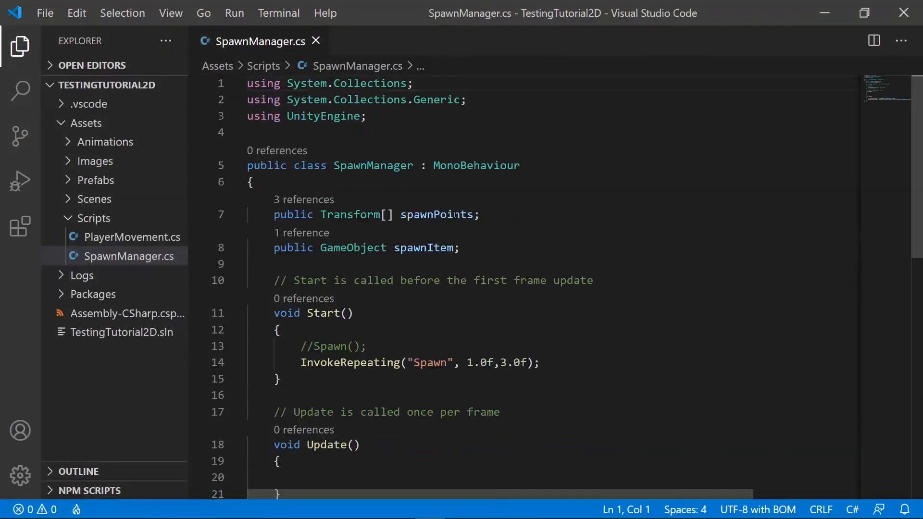
{"action": "left_click", "coordinate": [487, 248]}
{"action": "scroll", "coordinate": [490, 246], "scroll_direction": "down", "scroll_amount": 1}
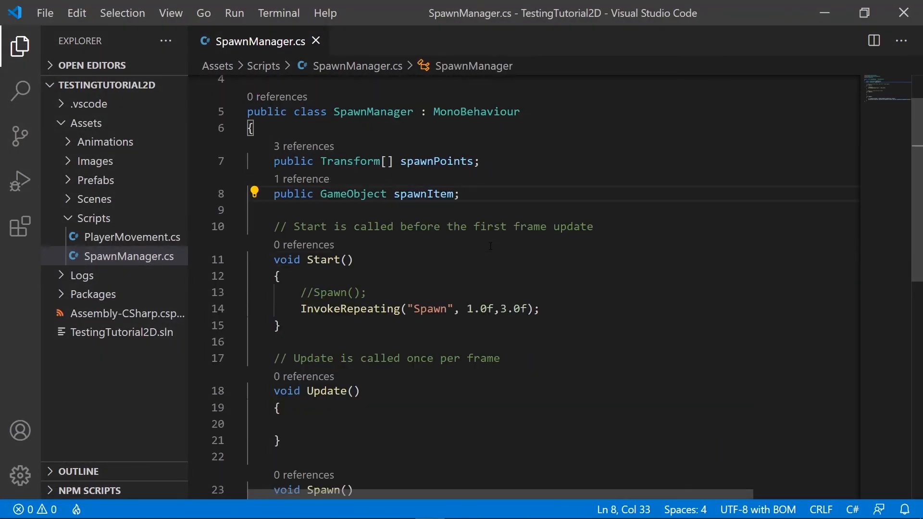
{"action": "left_click", "coordinate": [388, 194]}
{"action": "type", "text": "[]"}
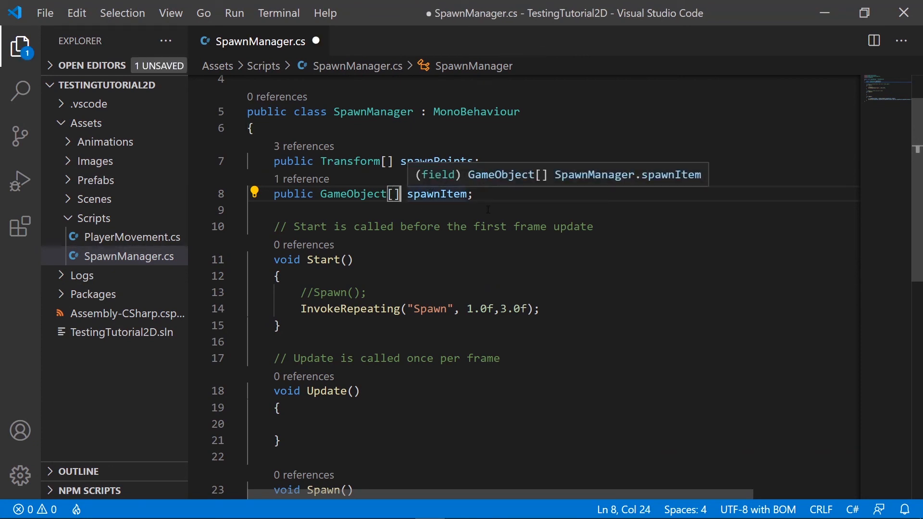
Step: Start an int variable named spawnItemIndex on a new line below spawnPointIndex in Spawn(), leaving a blank line before Instantiate
{"action": "scroll", "coordinate": [532, 291], "scroll_direction": "down", "scroll_amount": 2}
{"action": "scroll", "coordinate": [532, 291], "scroll_direction": "down", "scroll_amount": 3}
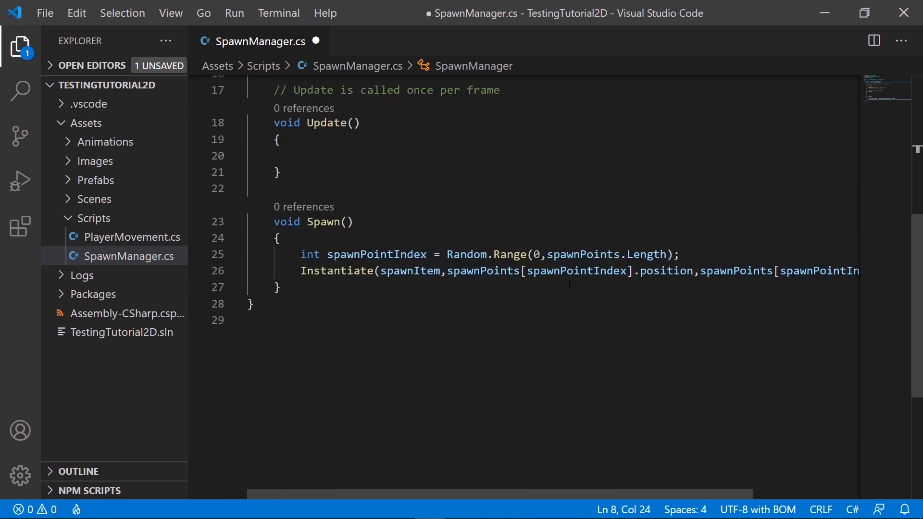
{"action": "left_click", "coordinate": [689, 255]}
{"action": "key", "text": "Return"}
{"action": "key", "text": "Return"}
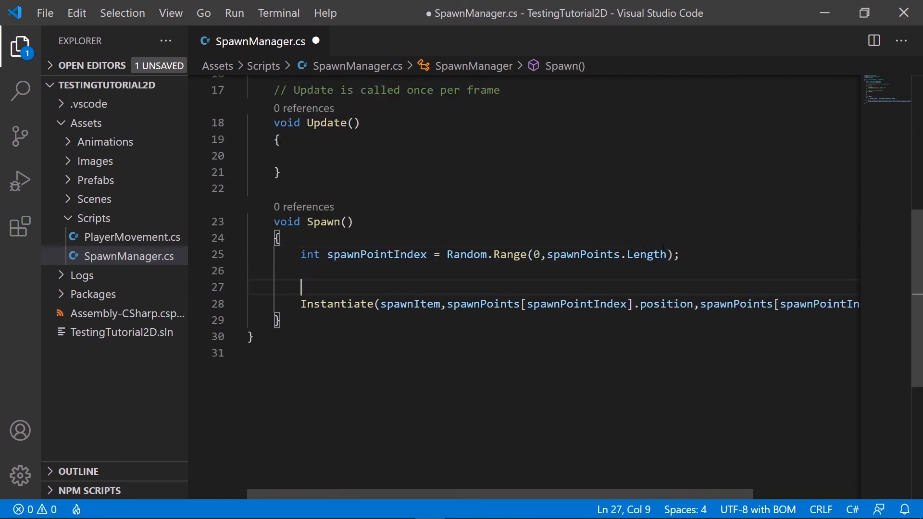
{"action": "key", "text": "Up"}
{"action": "key", "text": "Tab"}
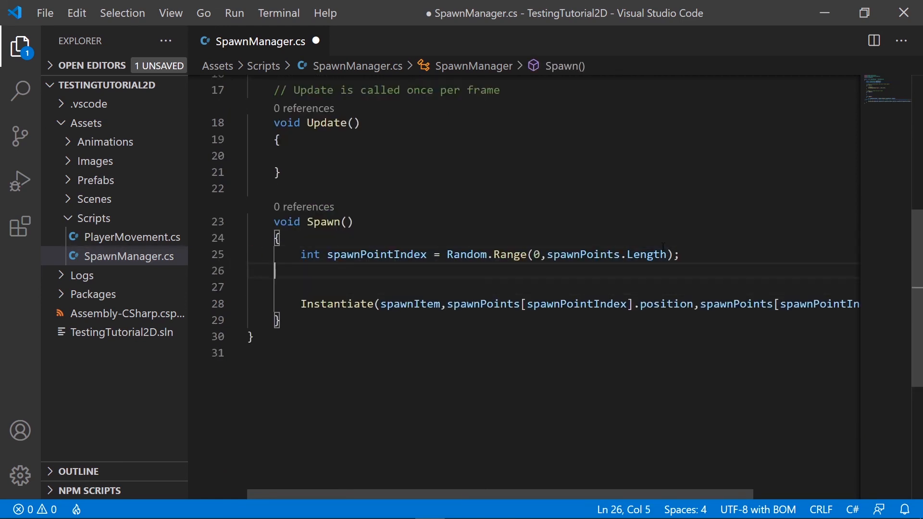
{"action": "key", "text": "Tab"}
{"action": "type", "text": "int "}
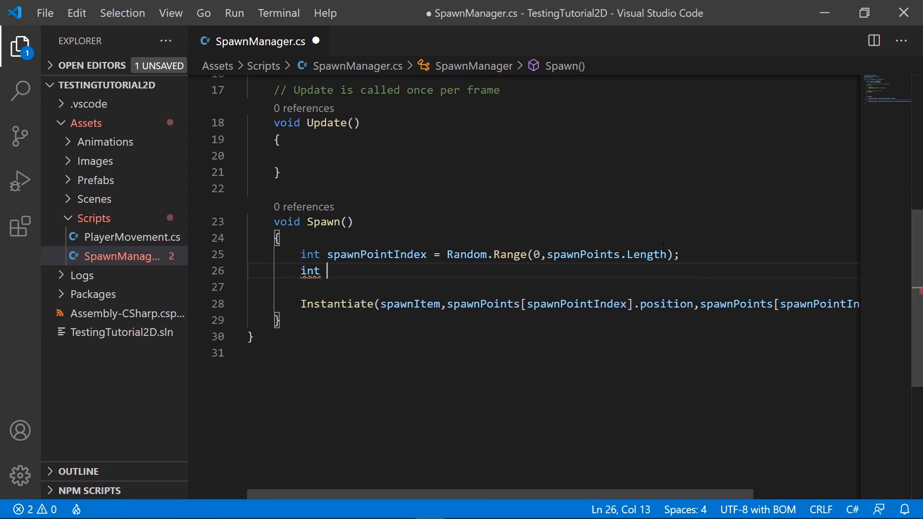
{"action": "type", "text": "spawn"}
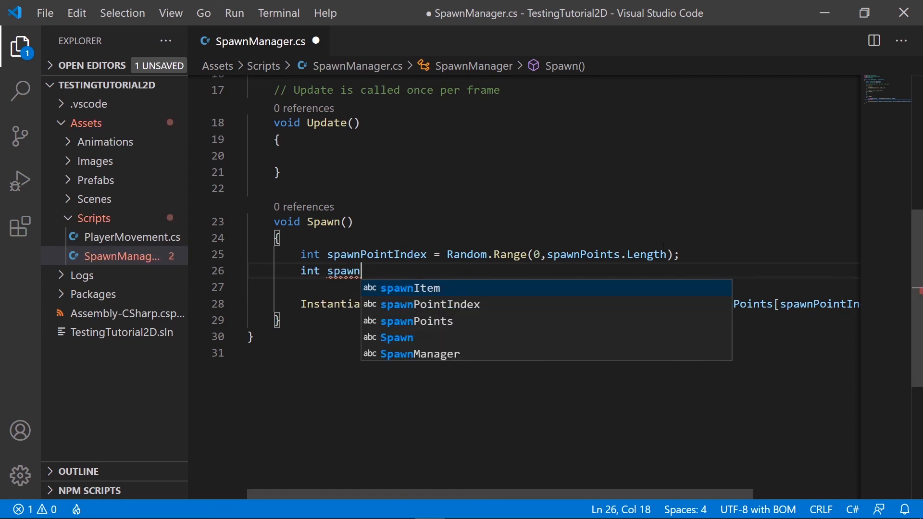
{"action": "type", "text": "ItemIndex"}
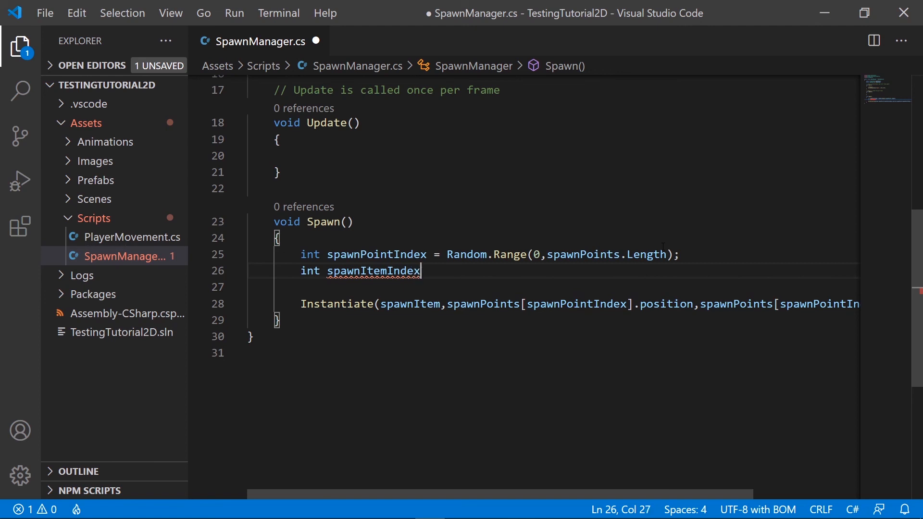
Step: Assign spawnItemIndex the value Random.Range(0, spawnItem.Length) and end the statement with a semicolon
{"action": "type", "text": " = Ra"}
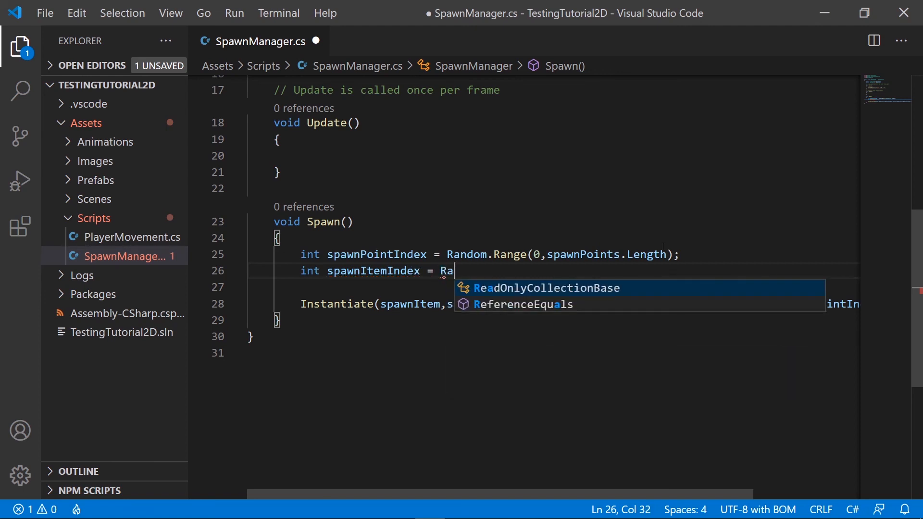
{"action": "type", "text": "ndom.Ran"}
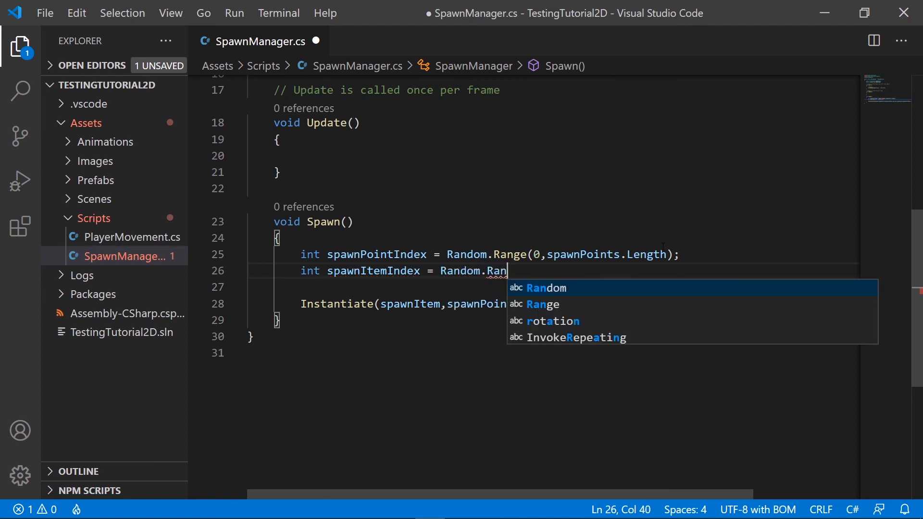
{"action": "type", "text": "ge()"}
{"action": "key", "text": "Left"}
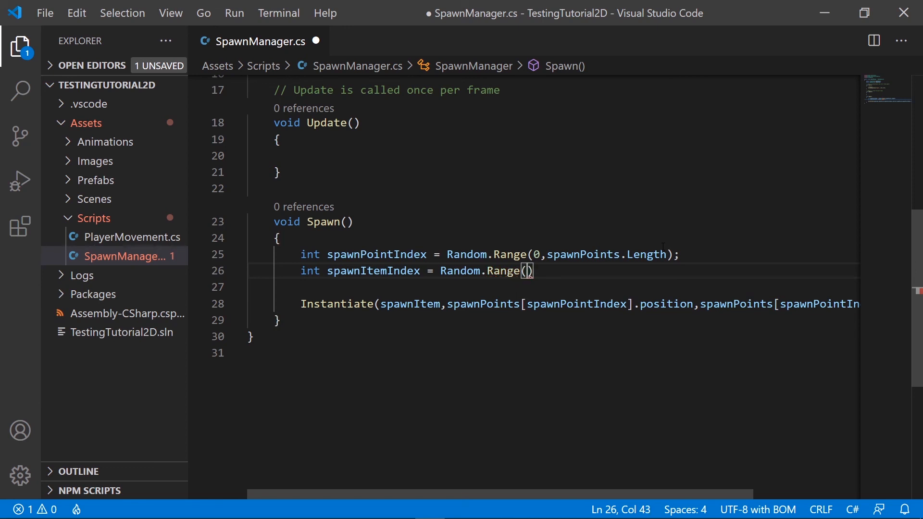
{"action": "type", "text": "0, spaw"}
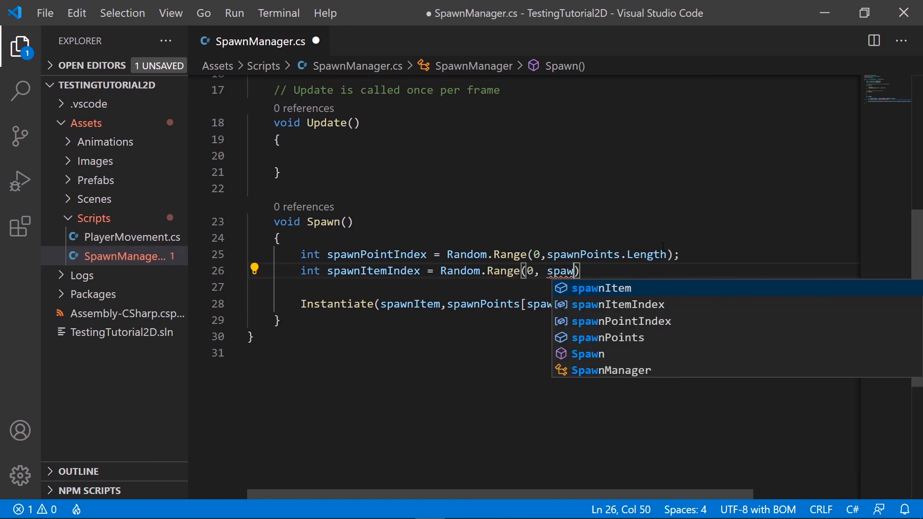
{"action": "type", "text": "n"}
{"action": "key", "text": "Tab"}
{"action": "type", "text": ".Len"}
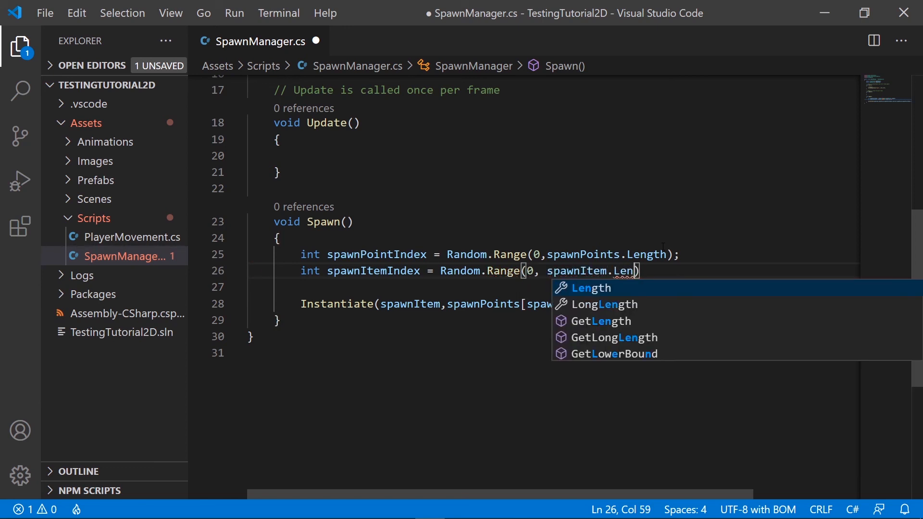
{"action": "type", "text": "gth"}
{"action": "key", "text": "BackSpace"}
{"action": "type", "text": "h"}
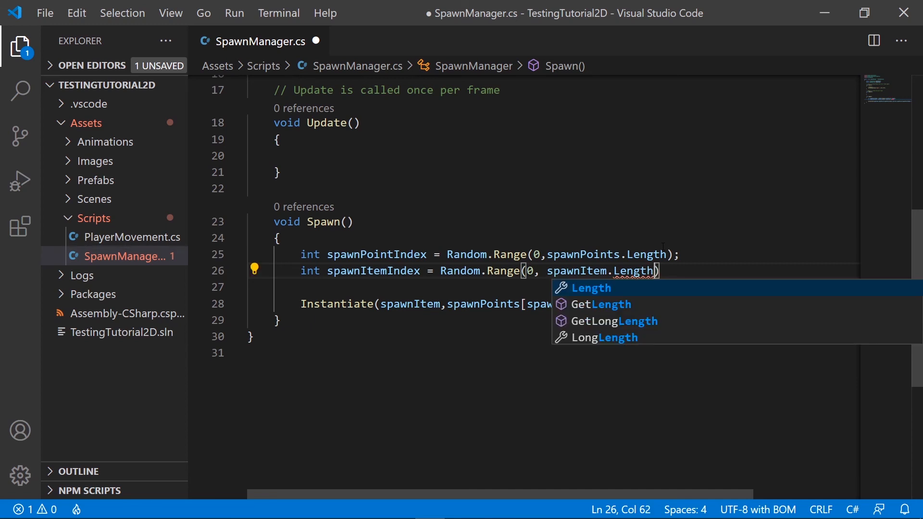
{"action": "type", "text": ");"}
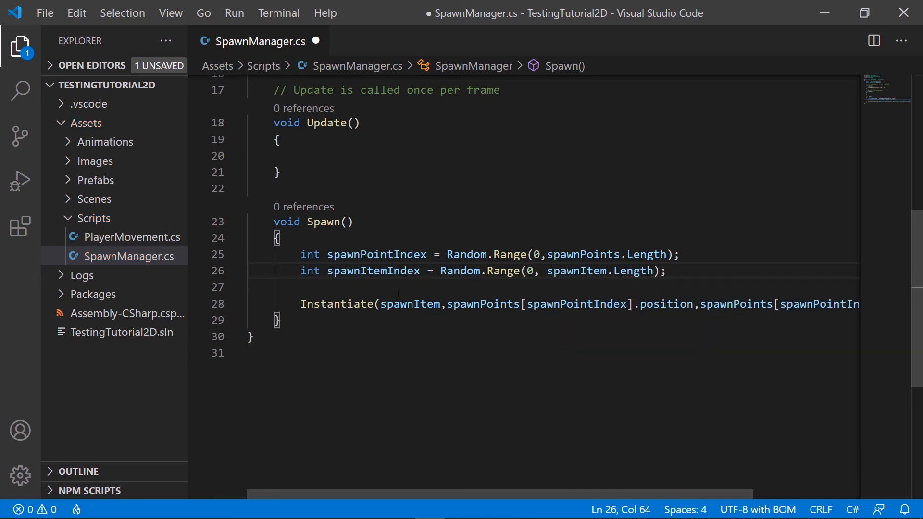
Step: Change the first Instantiate argument to spawnItem[spawnItemIndex] and save the SpawnManager script
{"action": "double_click", "coordinate": [409, 304]}
{"action": "scroll", "coordinate": [445, 307], "scroll_direction": "down", "scroll_amount": 1}
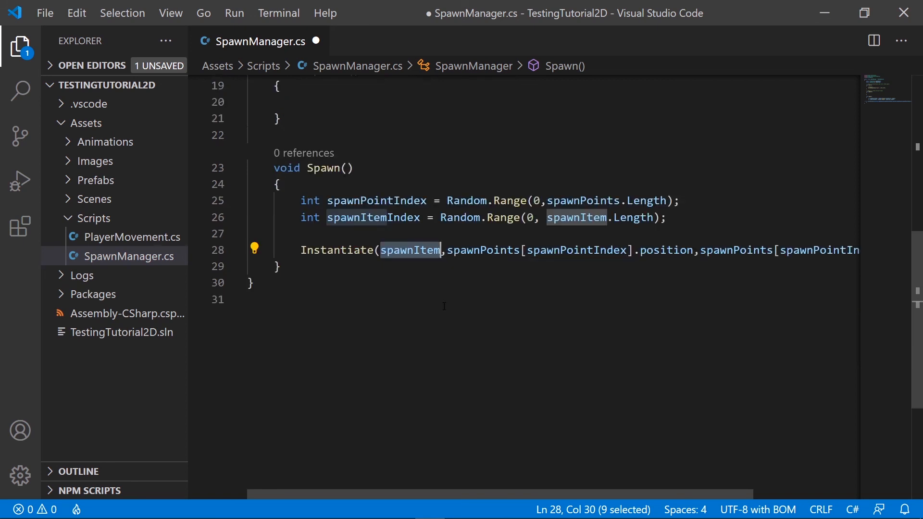
{"action": "left_click", "coordinate": [438, 252]}
{"action": "key", "text": "Right"}
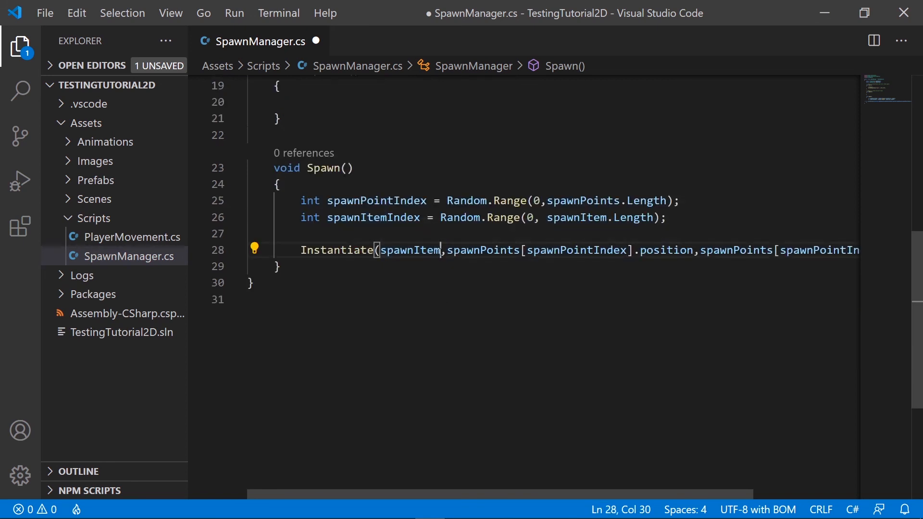
{"action": "type", "text": "["}
{"action": "key", "text": "Right"}
{"action": "key", "text": "Left"}
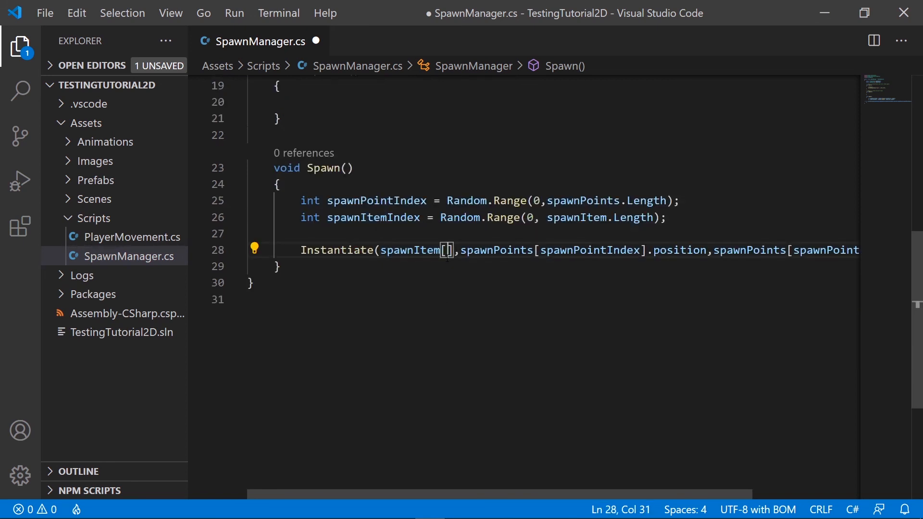
{"action": "type", "text": "spawn"}
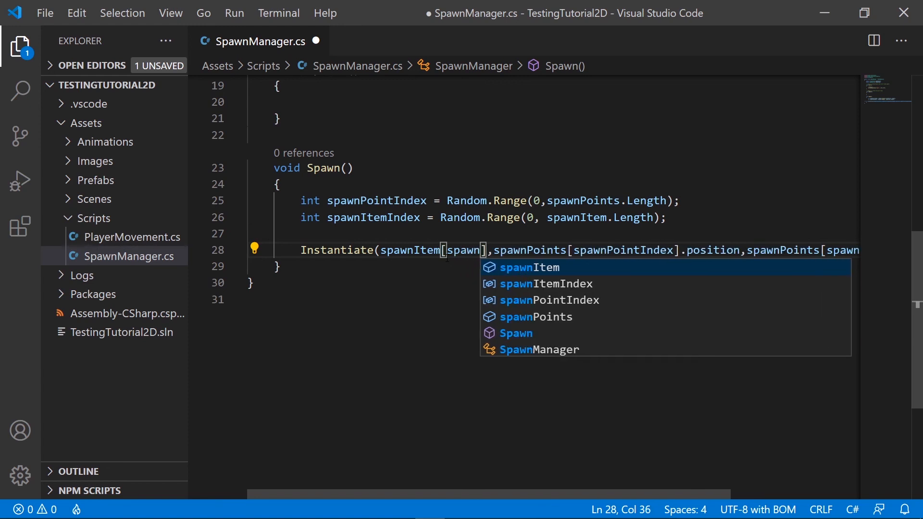
{"action": "key", "text": "Tab"}
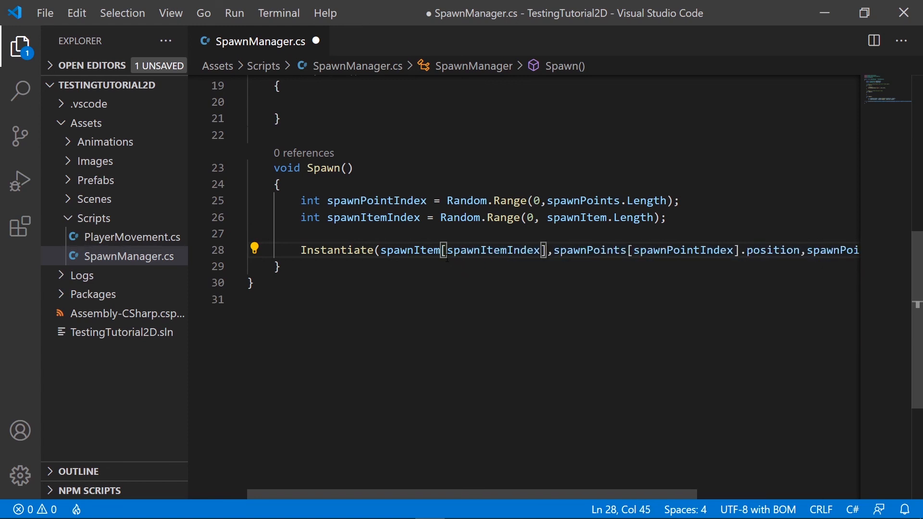
{"action": "key", "text": "Right"}
{"action": "key", "text": "ctrl+s"}
{"action": "scroll", "coordinate": [588, 229], "scroll_direction": "up", "scroll_amount": 2}
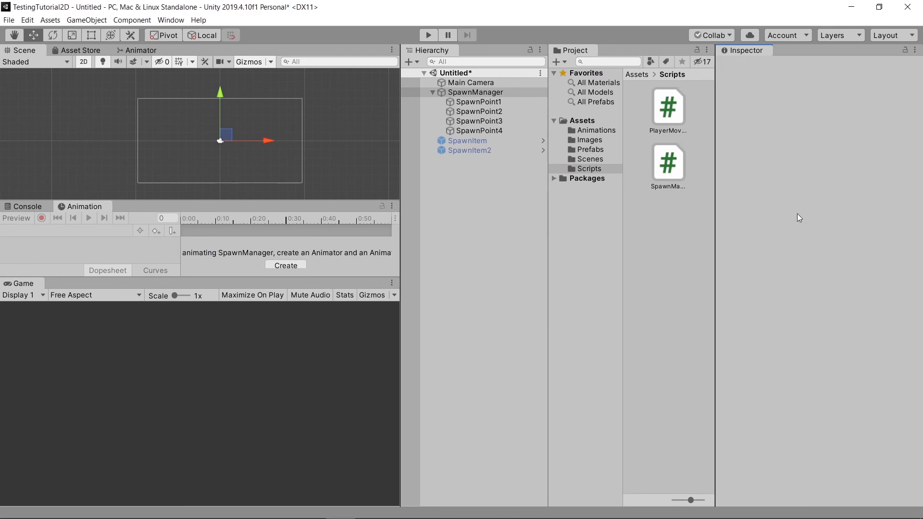
Step: In Unity, expand the SpawnManager object's Spawn Item array and set its size to 2
{"action": "left_click", "coordinate": [723, 253]}
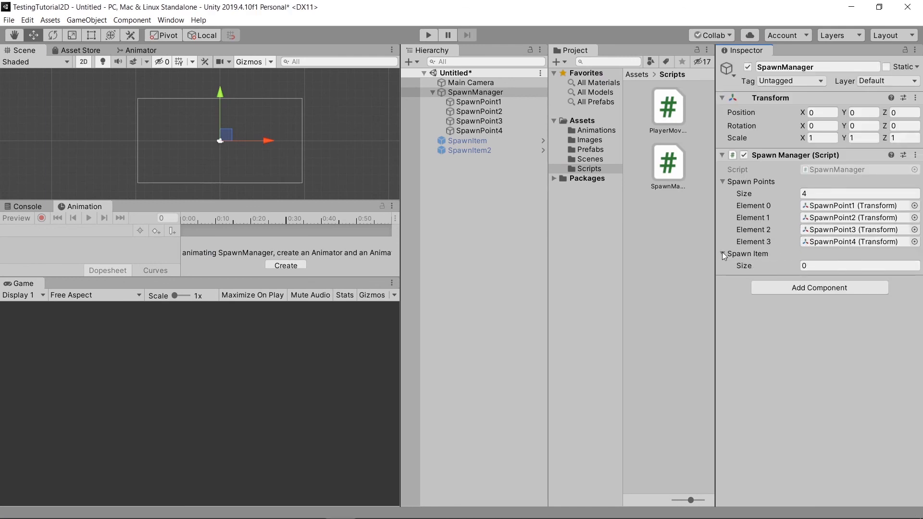
{"action": "left_click", "coordinate": [827, 265]}
{"action": "type", "text": "2"}
{"action": "key", "text": "Return"}
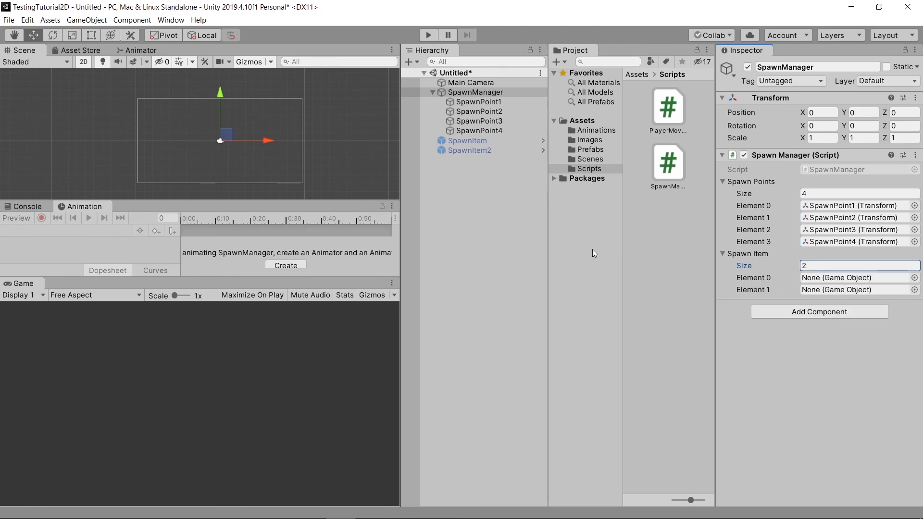
Step: Assign the SpawnItem and SpawnItem2 prefabs to Spawn Item's Element 0 and Element 1, and run the scene
{"action": "left_click", "coordinate": [592, 149]}
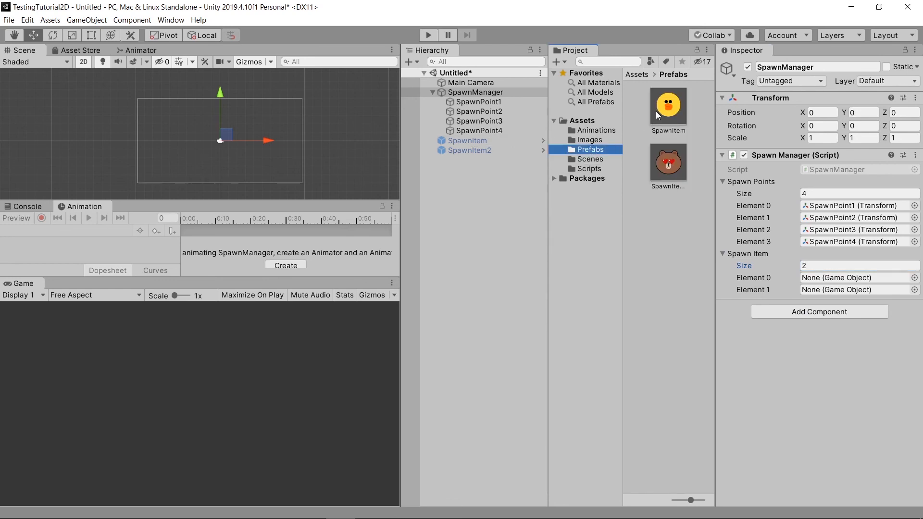
{"action": "left_click_drag", "start_coordinate": [656, 111], "coordinate": [831, 278]}
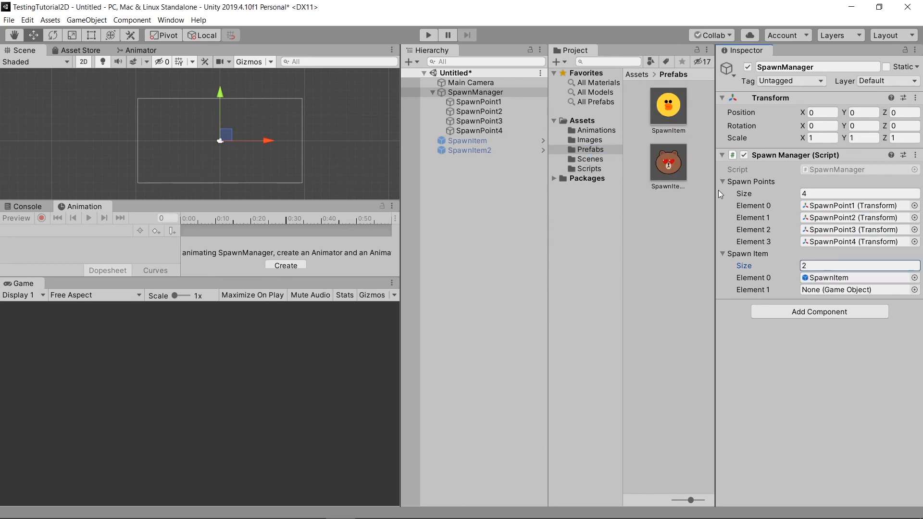
{"action": "left_click_drag", "start_coordinate": [669, 163], "coordinate": [846, 289]}
{"action": "left_click", "coordinate": [429, 35]}
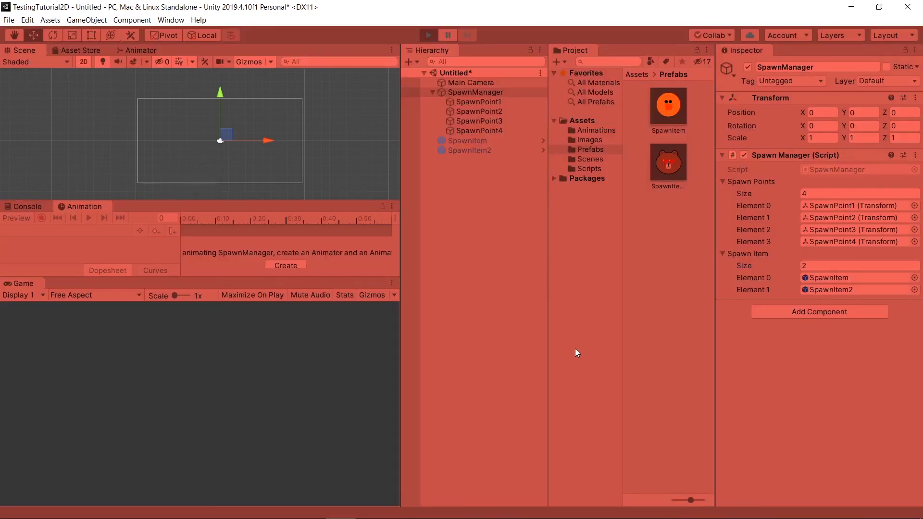